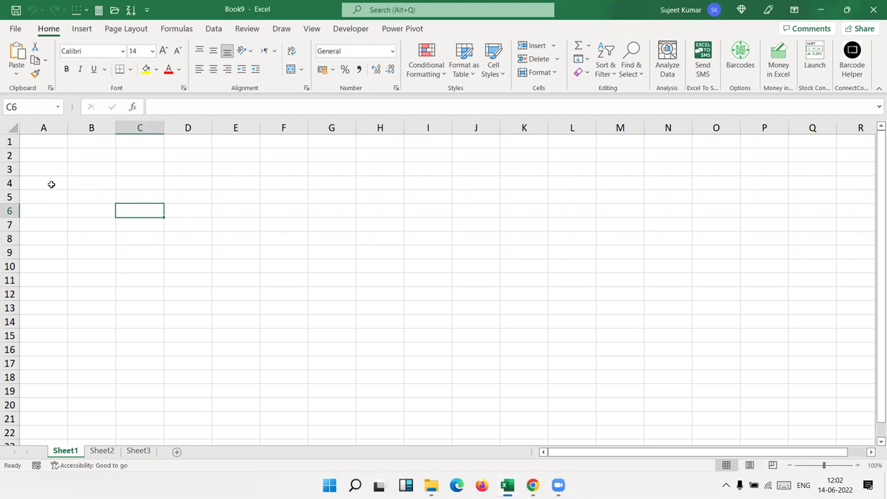
Open the Visual Basic editor for Book9 from the Developer tab.
click(49, 163)
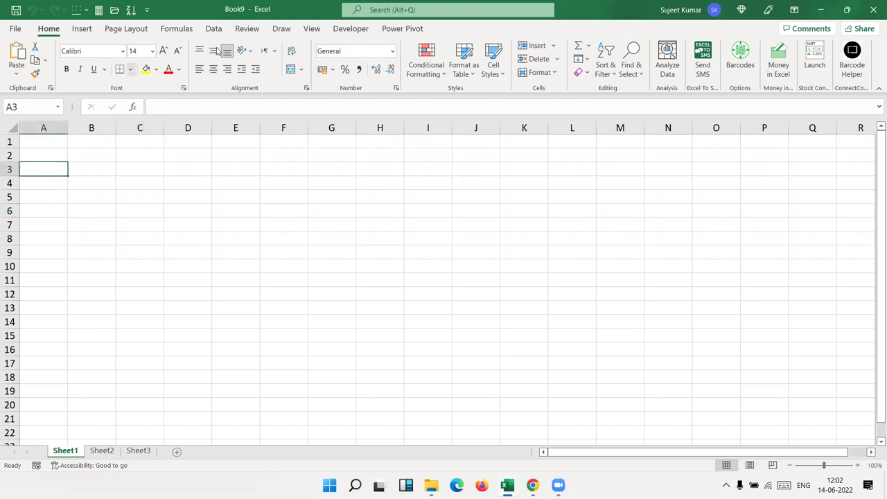
click(343, 30)
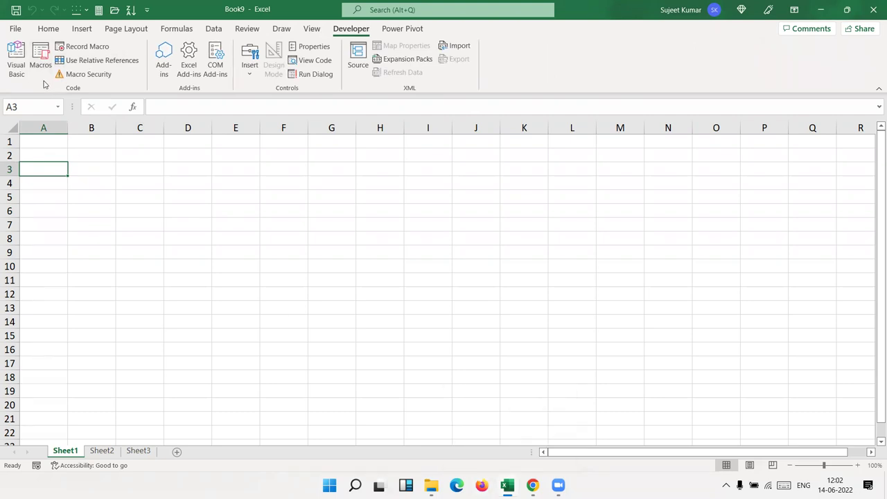
click(20, 68)
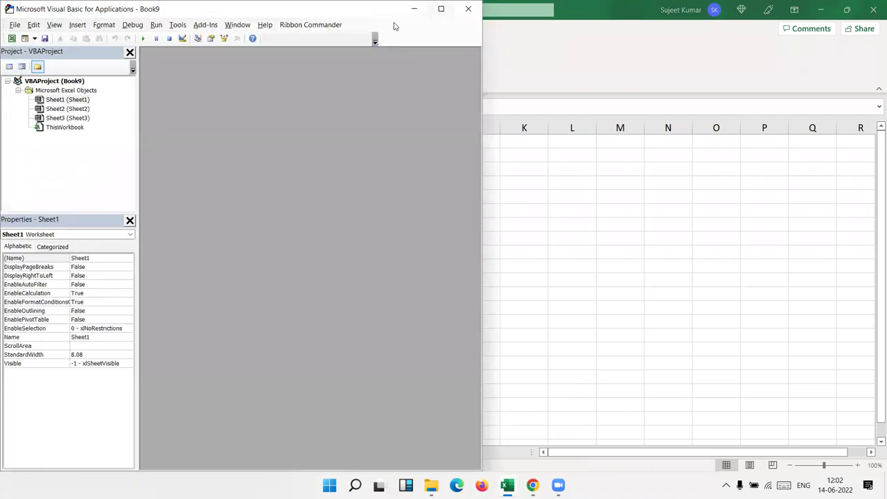
Snap the VBA editor to the left and the workbook to the right, widening the editor.
double_click(394, 26)
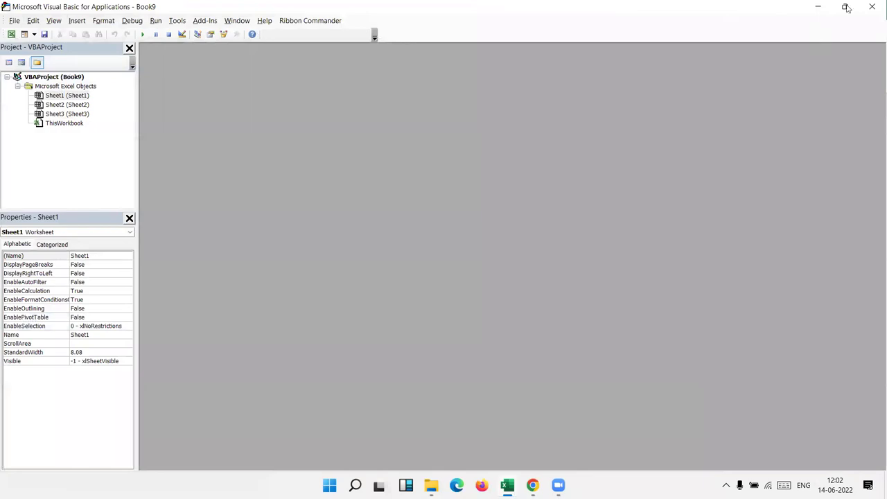
click(815, 38)
click(499, 159)
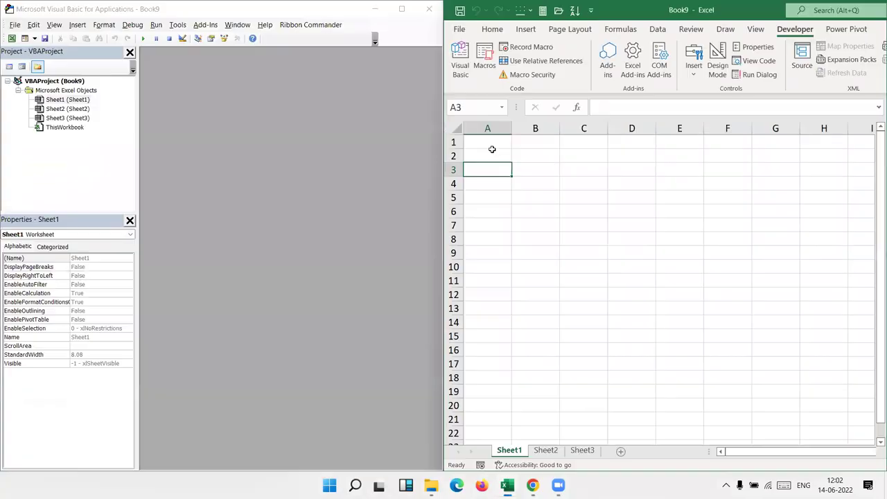
mouse_move(439, 156)
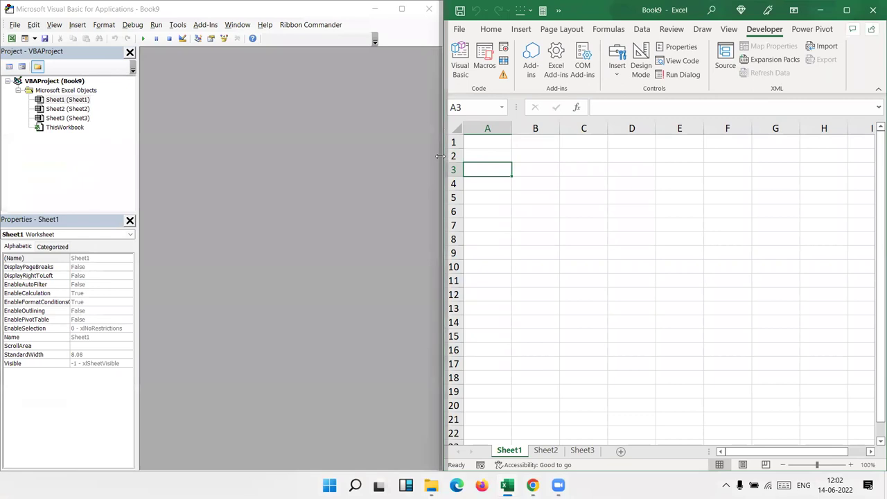
drag(439, 156, 482, 156)
click(77, 24)
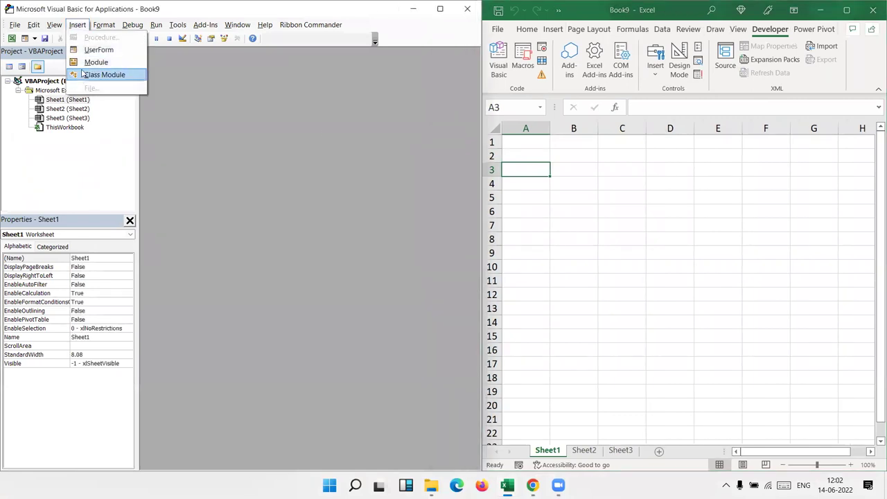
Insert a new module with an empty Sub mktatt() procedure.
click(96, 61)
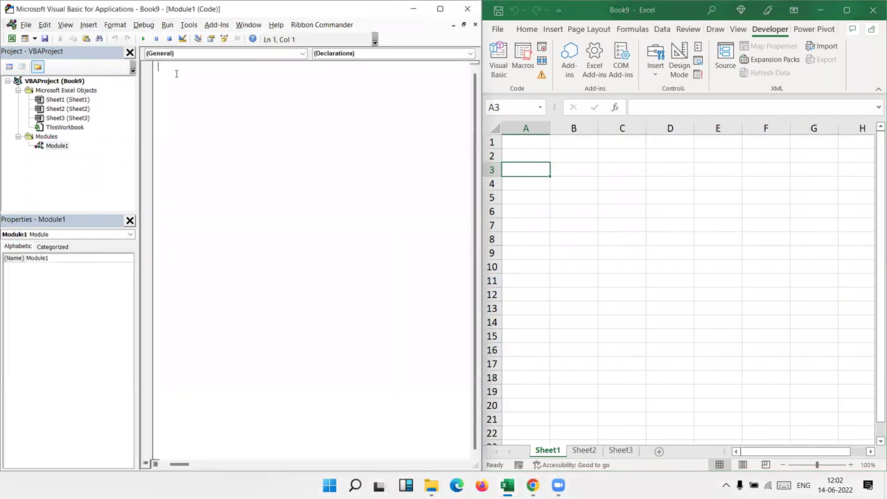
text(sub )
text(mktatt)
text(())
key(Return)
key(Return)
key(Return)
key(Return)
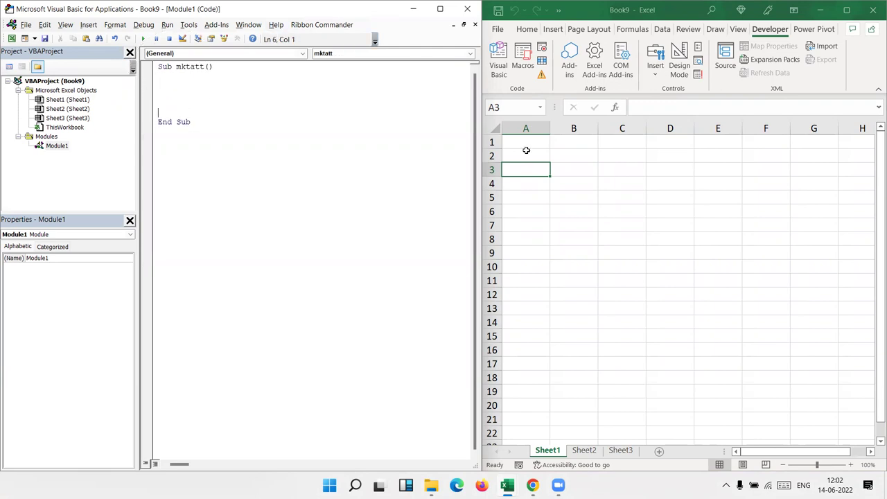
click(526, 149)
click(526, 154)
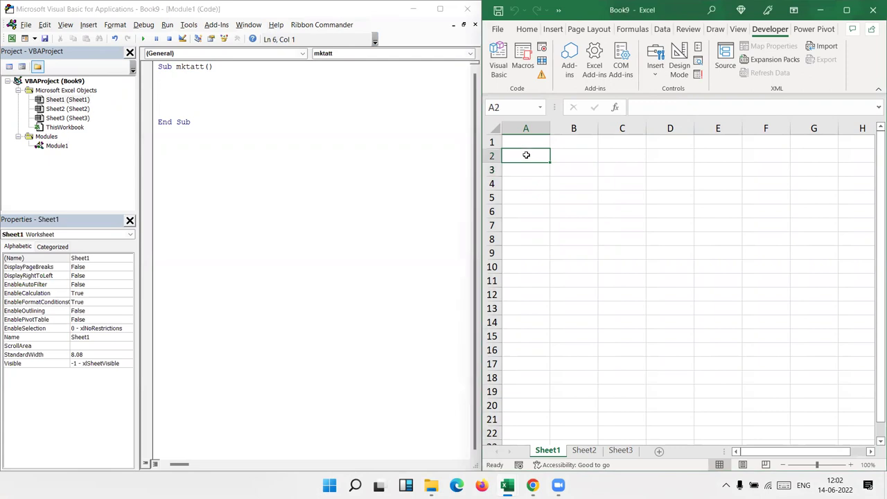
click(558, 154)
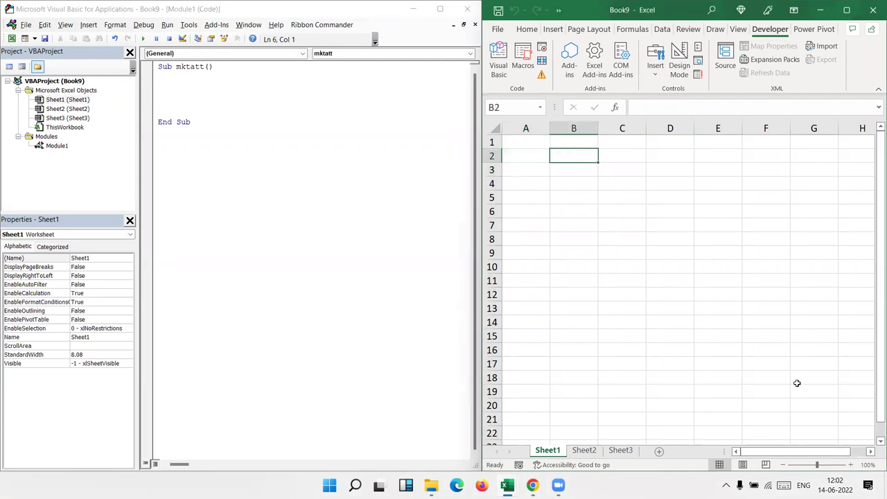
Write Range("A2").Value = "Month" and begin the next line with Range("B2").Value =.
click(185, 89)
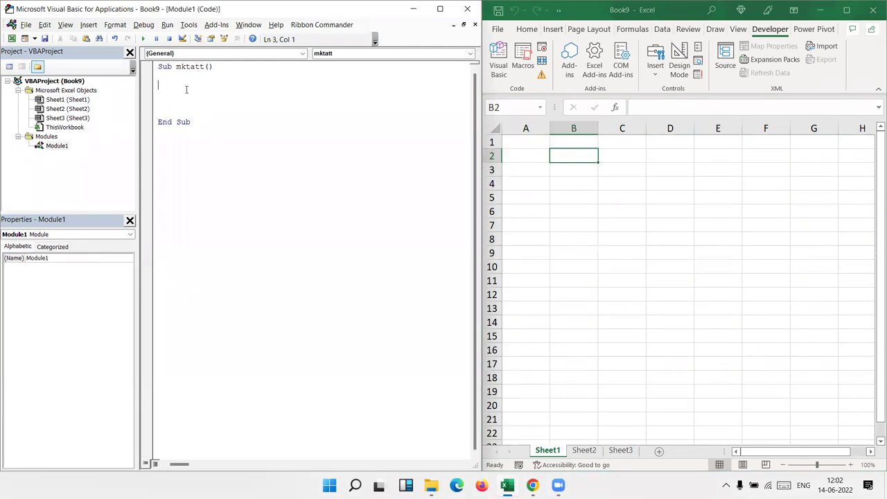
text(range("A2")
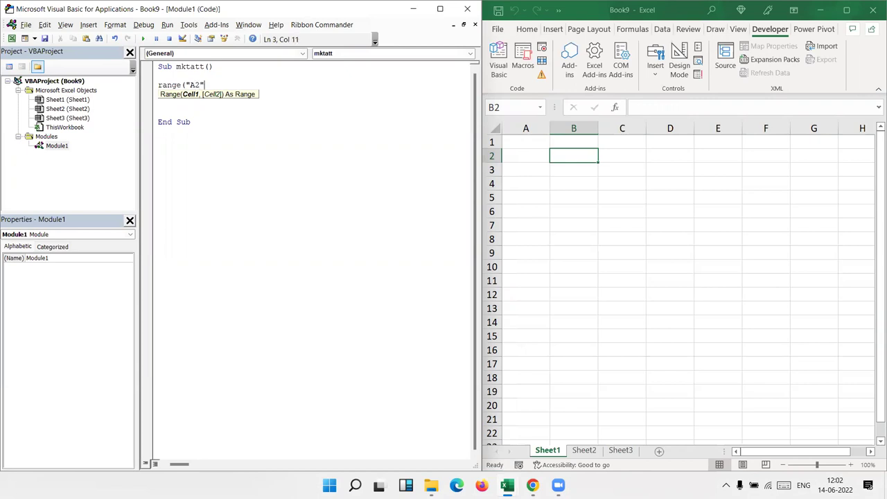
text().valu)
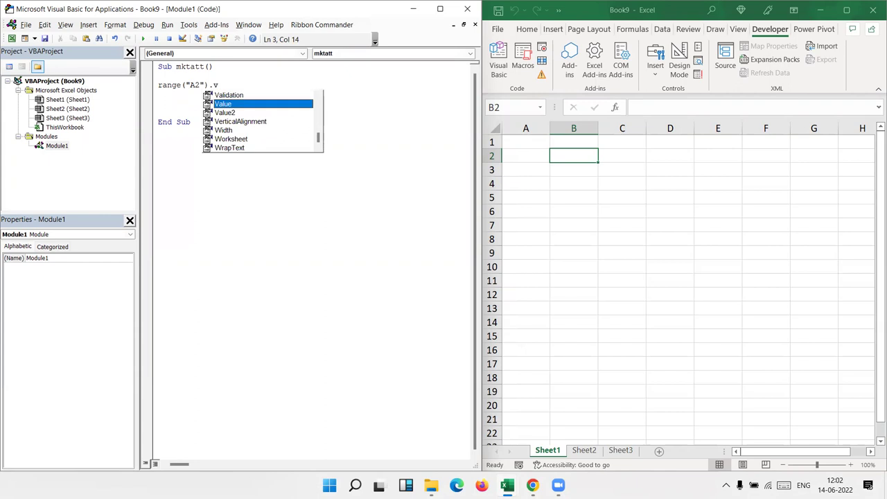
key(Tab)
text(= )
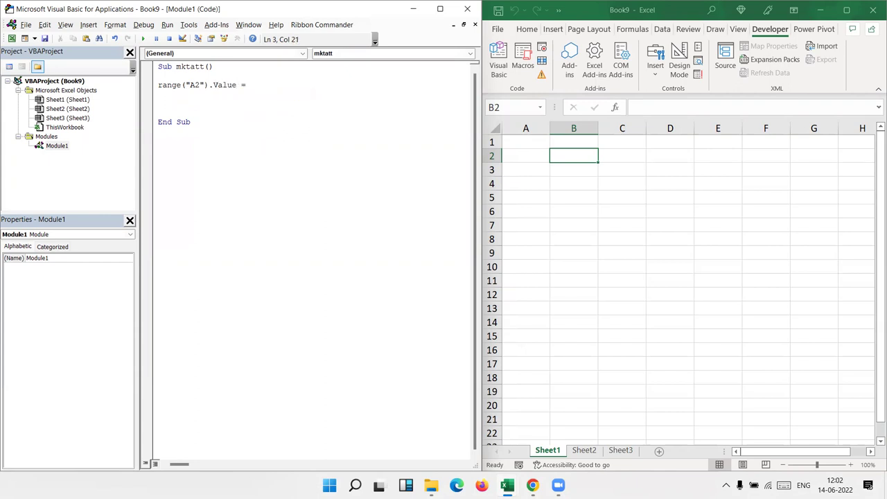
text("Month")
key(Return)
text(range(")
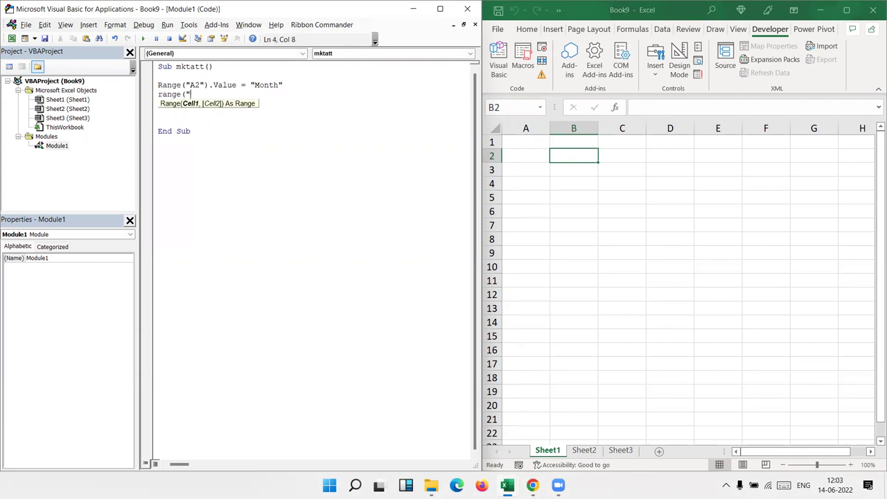
text(B)
text(2")
text().valu )
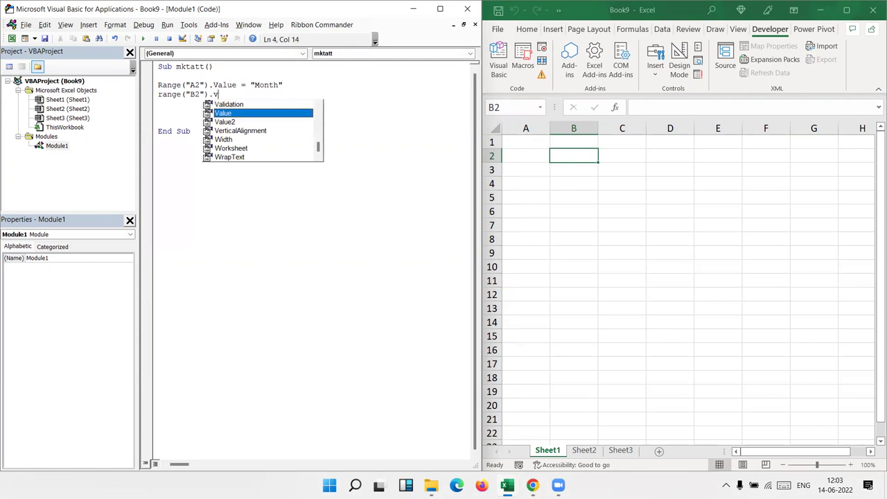
text(=)
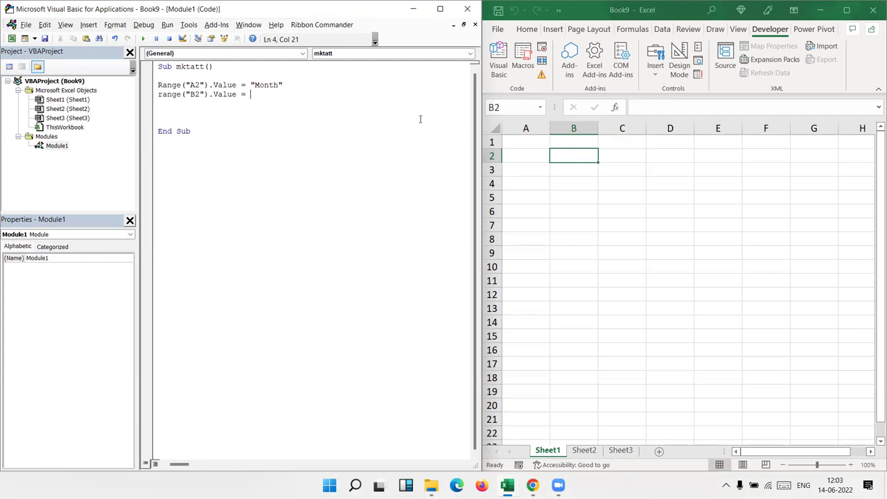
click(574, 156)
text(today)
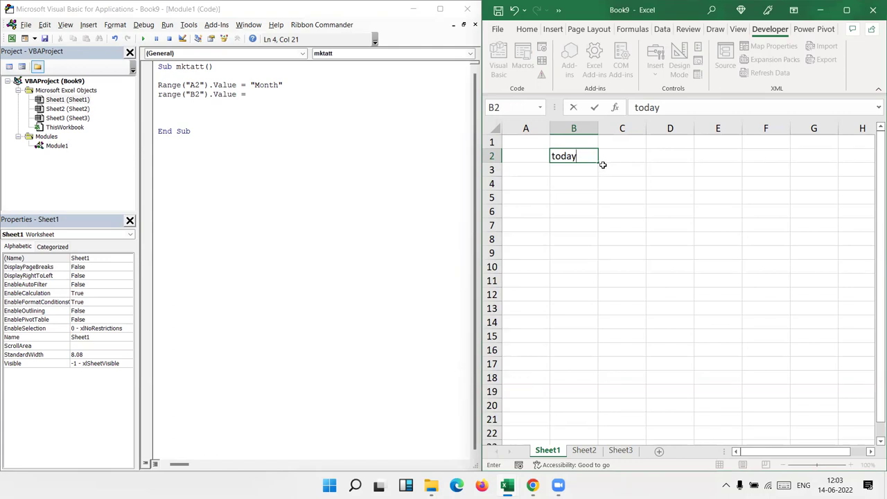
text(())
click(631, 107)
text(=)
key(Return)
key(Up)
key(Right)
text(=text()
key(Left)
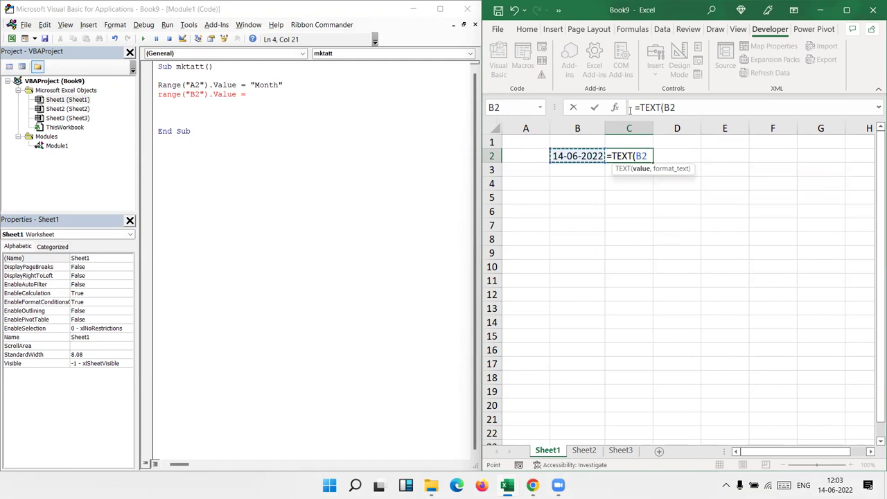
text(,")
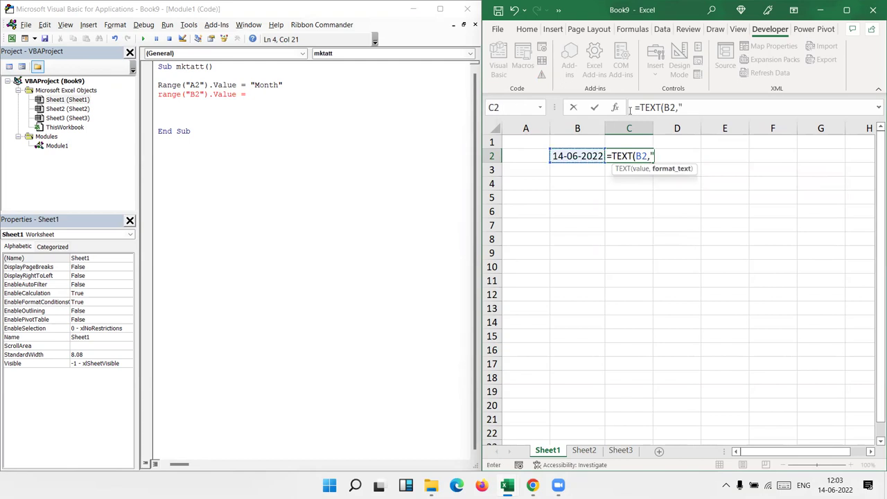
text(MMM-YY)
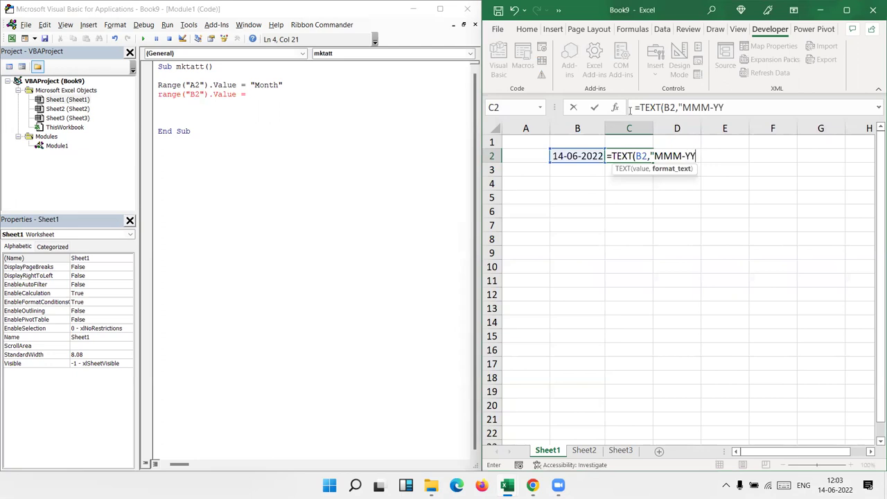
text("))
key(Return)
key(Up)
key(shift+Left)
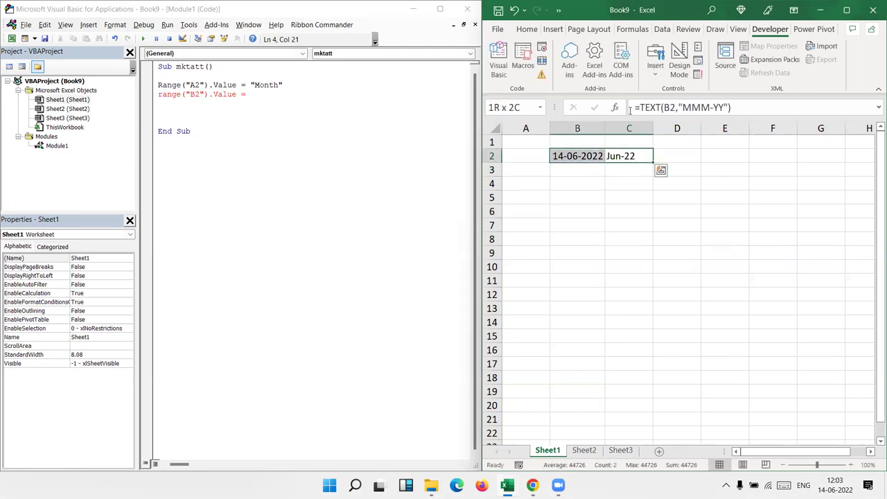
key(Delete)
click(257, 97)
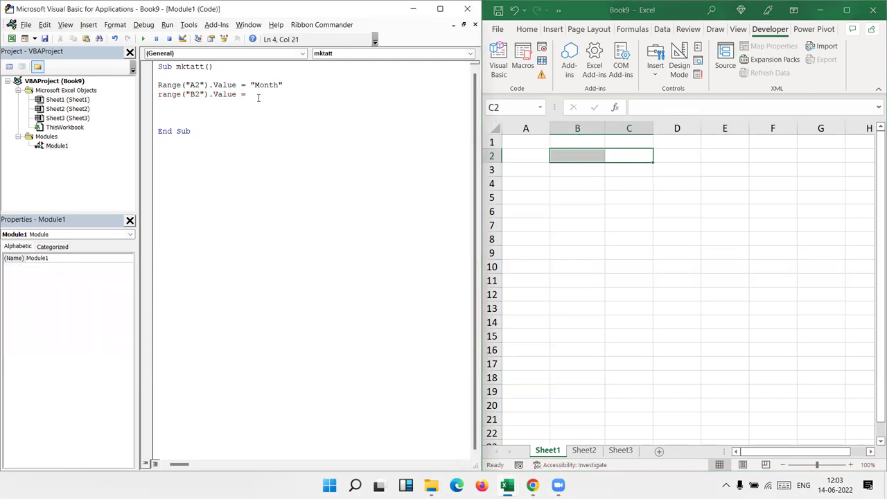
text(for)
text(mate)
text(()
Set B2's value to Format(Date, "MMMM-YY") and run the macro.
key(BackSpace)
key(BackSpace)
text(()
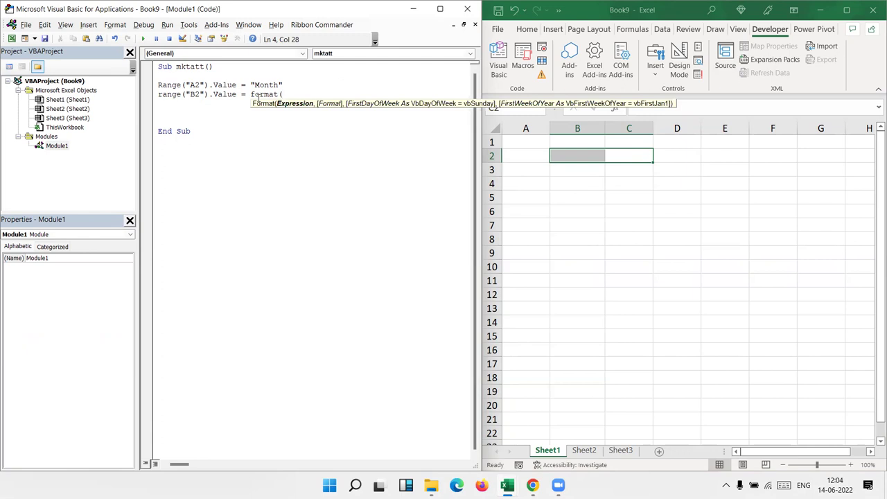
text(date,"MMM)
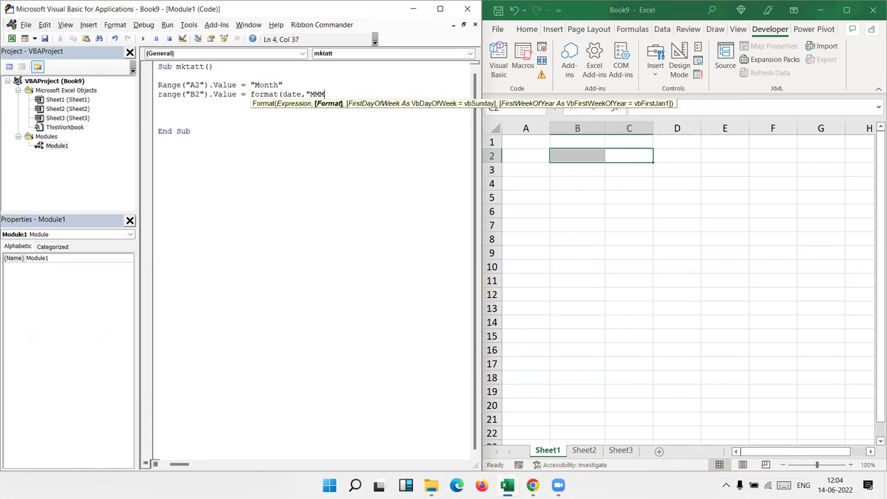
text(M-)
text(YY"))
key(Return)
click(233, 122)
key(F5)
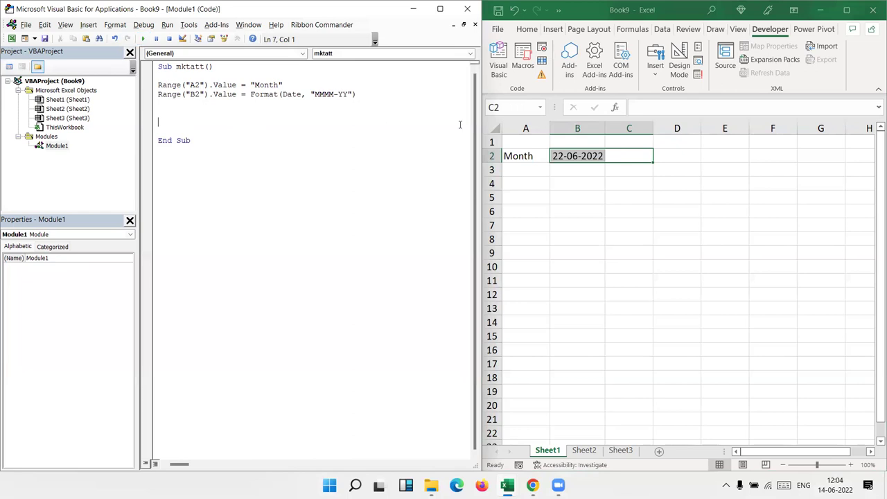
Run the macro again and inspect the date written into B2.
click(589, 184)
click(587, 157)
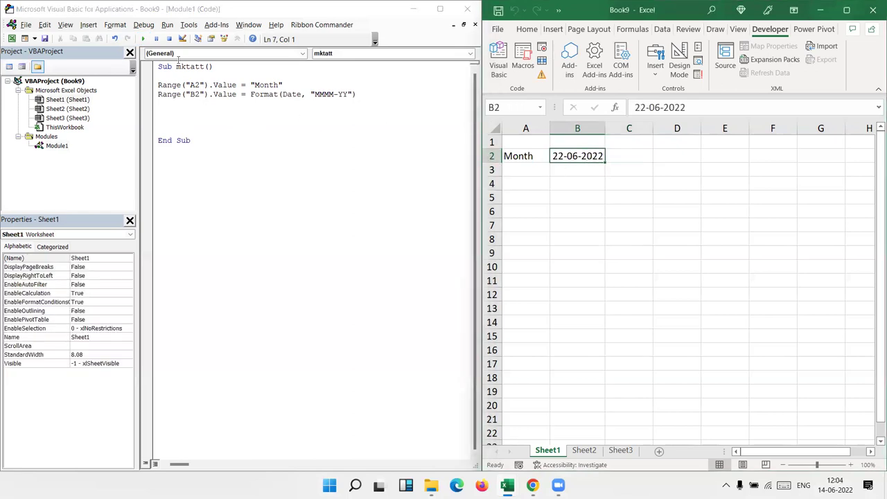
click(146, 40)
click(146, 40)
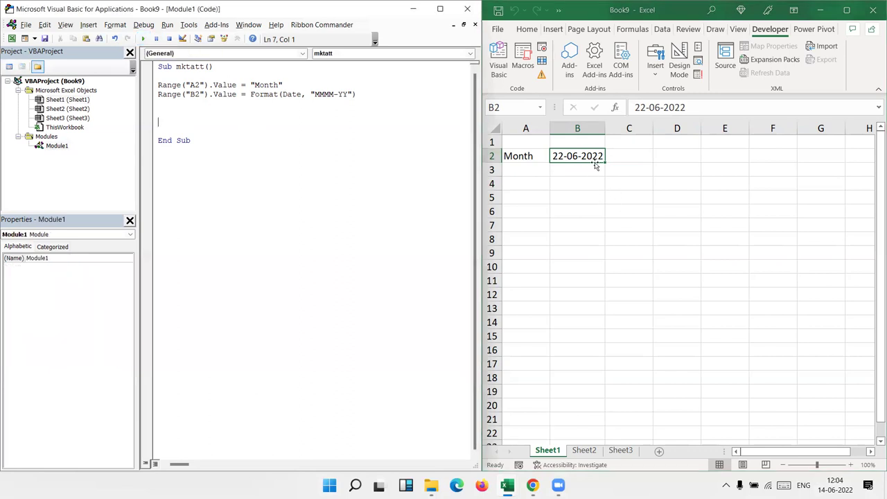
click(594, 194)
click(586, 157)
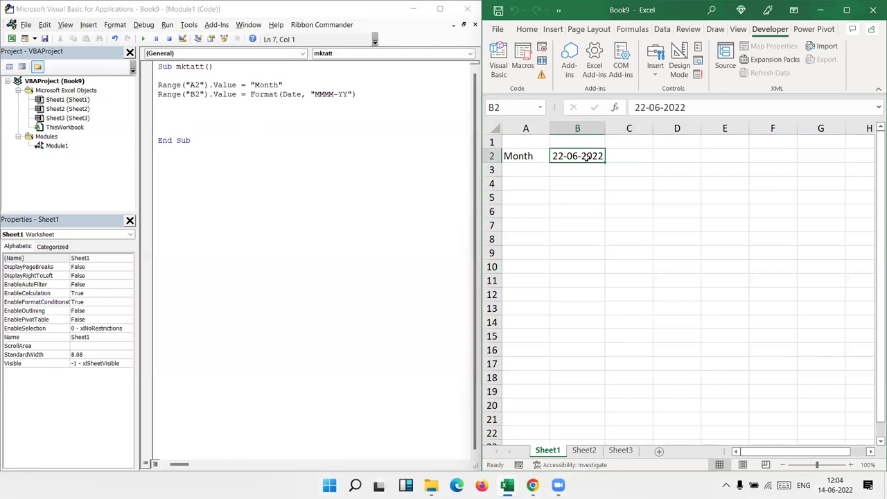
Extend the year to "MMMM-YYYY", rerun the macro, and clear cell B2.
click(339, 94)
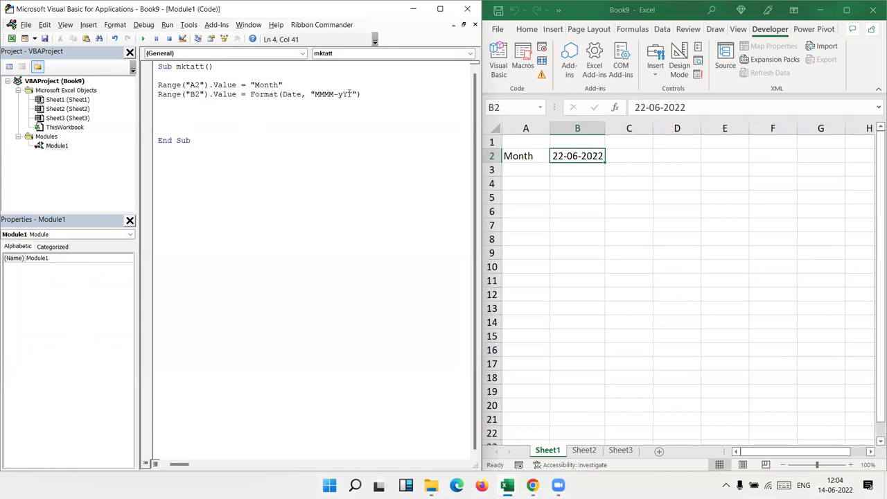
text(Y)
text(Y)
click(257, 125)
click(144, 39)
click(571, 174)
click(575, 156)
key(Delete)
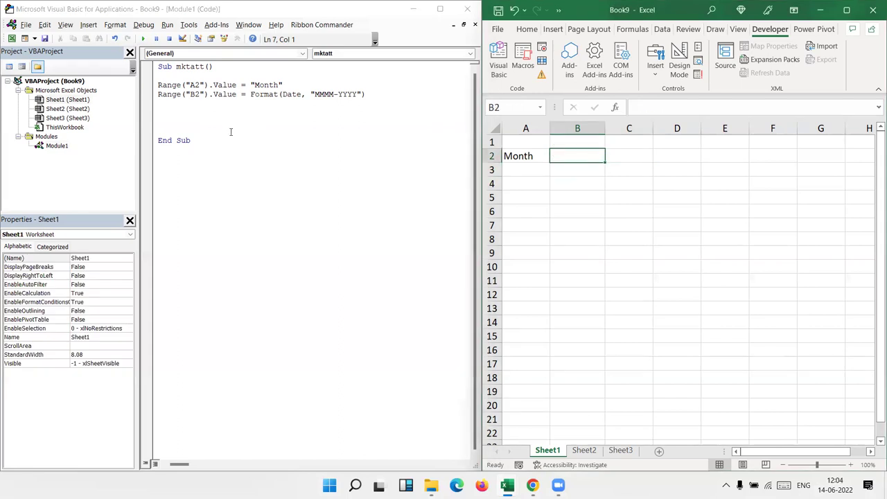
click(203, 113)
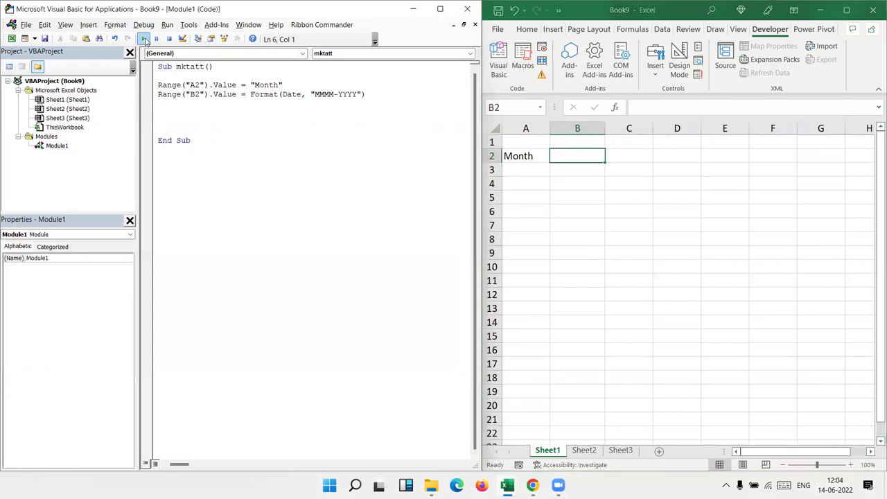
Rerun mktatt and confirm B2 shows Jun-22 beside Month in A2.
click(145, 38)
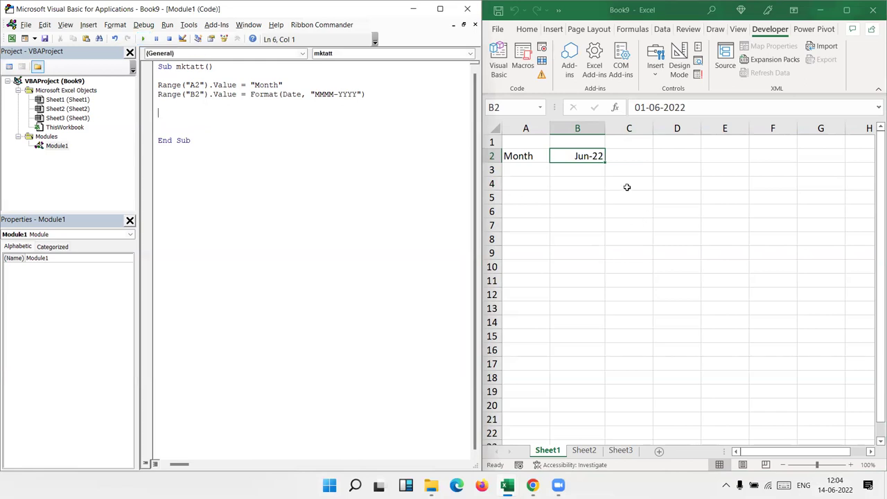
click(539, 156)
click(592, 158)
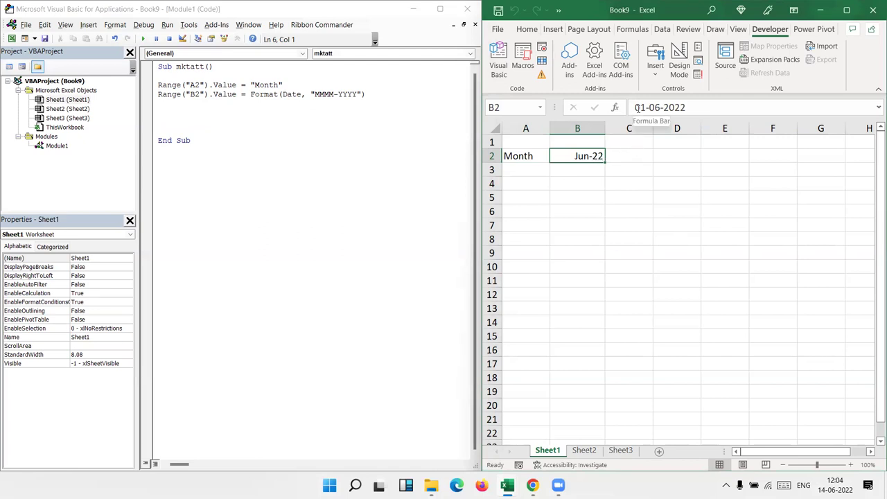
click(173, 113)
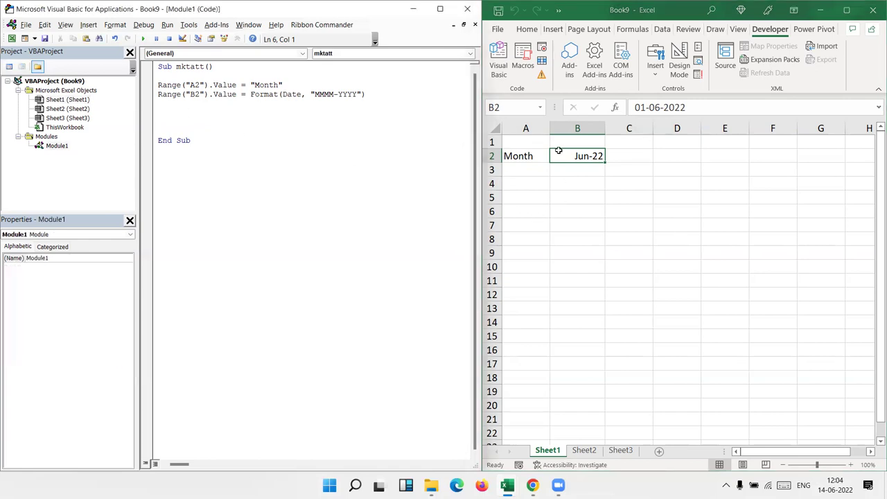
click(514, 197)
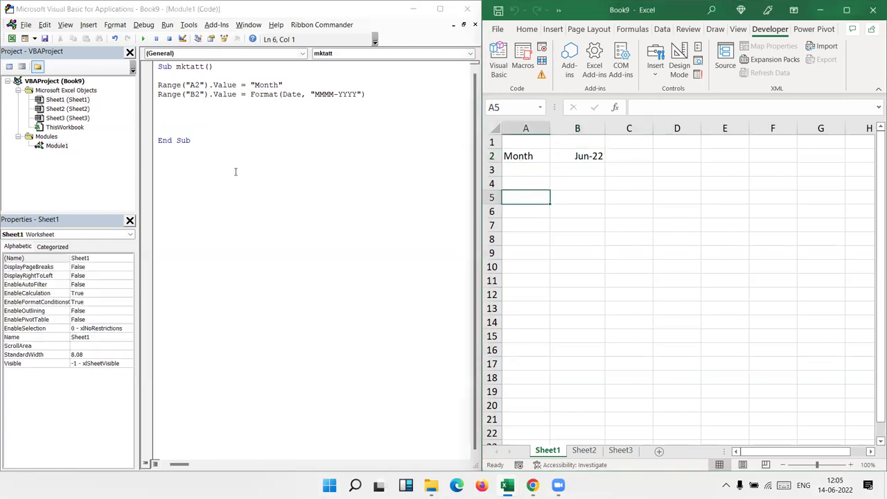
Add the line Range("A5").Value = "Sr." to the macro.
click(186, 113)
text(rang)
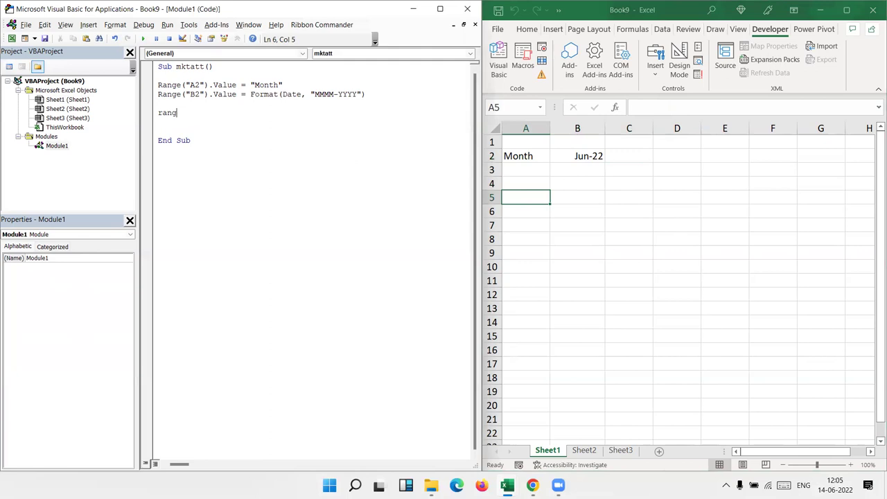
text(e("A)
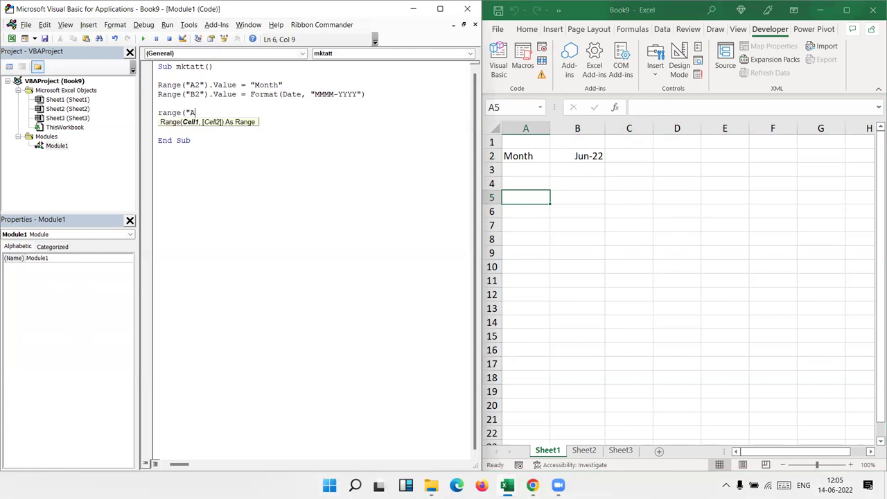
text(5"))
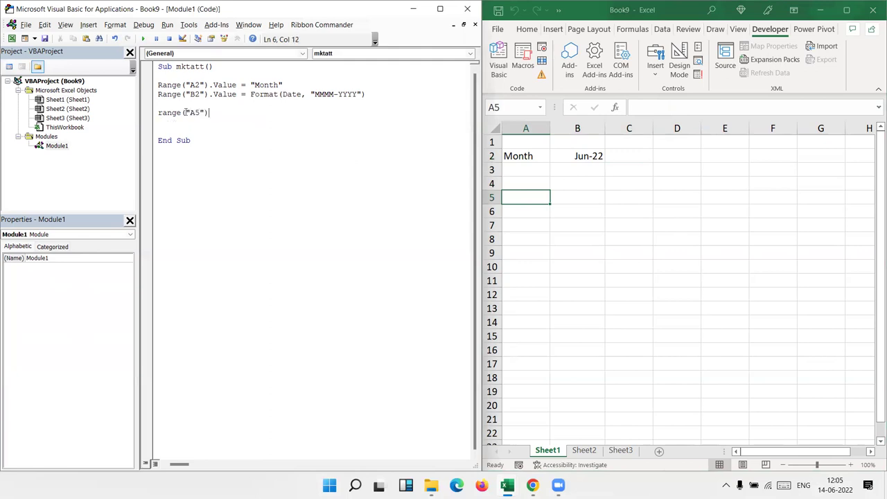
text(.va)
key(Tab)
text(="")
text(Sr)
text(.")
key(Return)
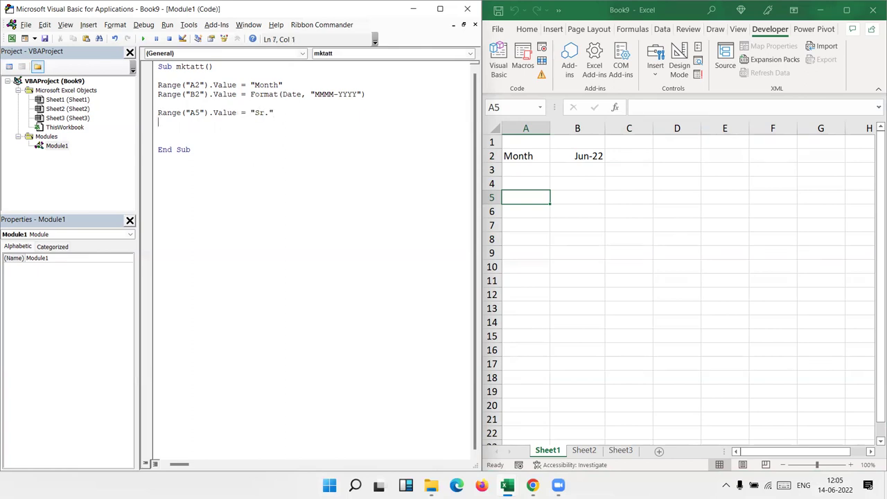
key(Down)
click(601, 197)
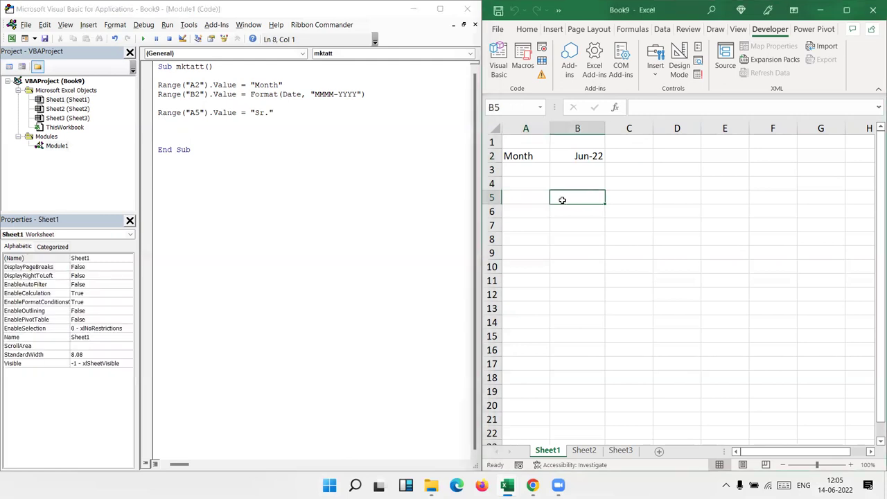
Add Range("B5").Value = "Name" and begin another range( line.
click(215, 126)
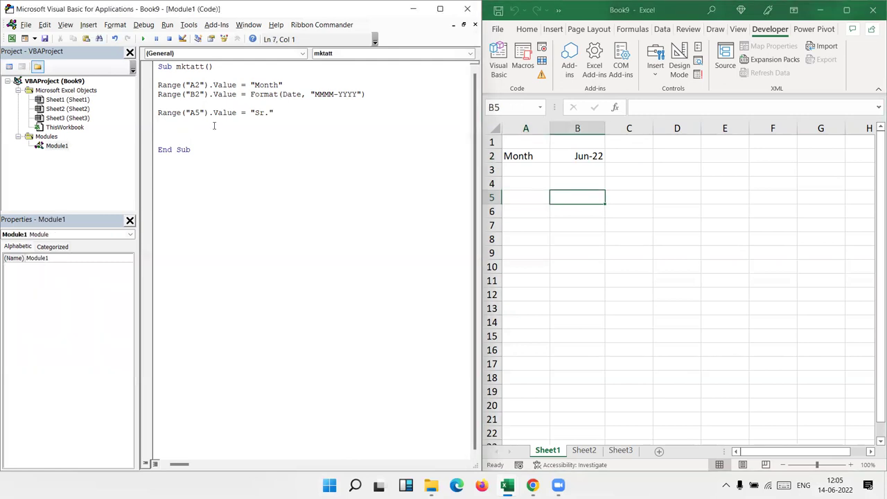
text(range)
text(("B5")
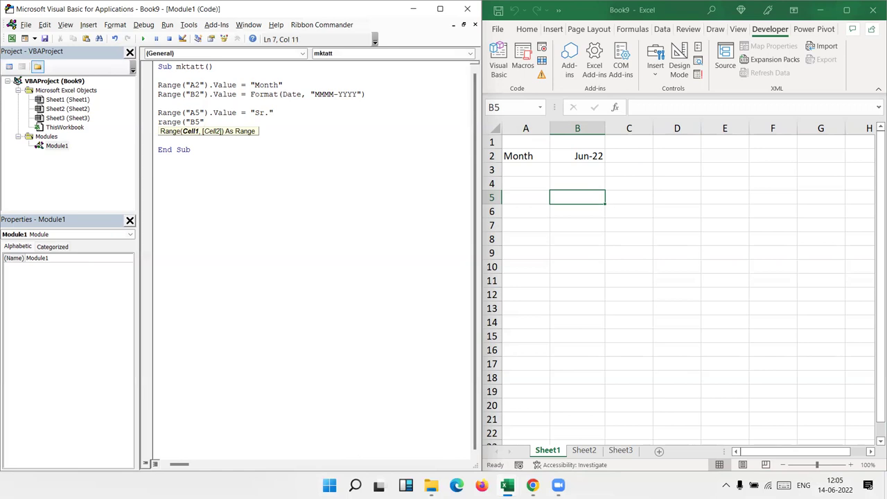
text().)
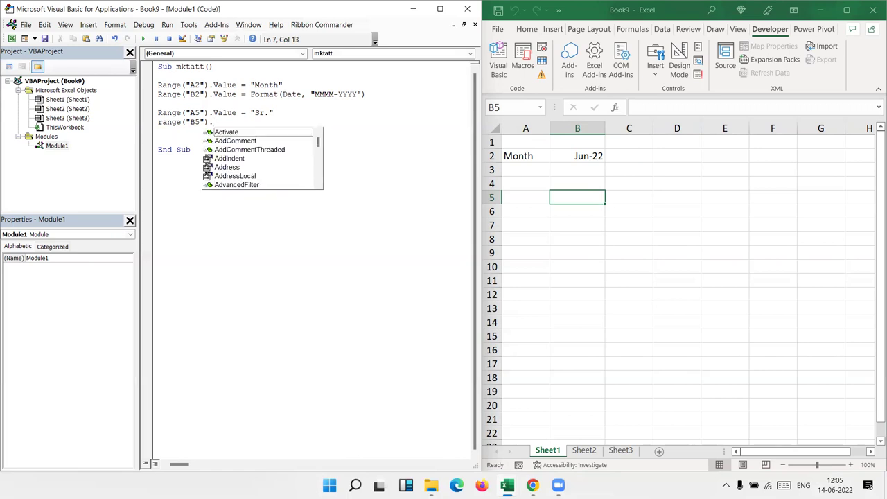
text(Valu)
key(Tab)
text(="Name)
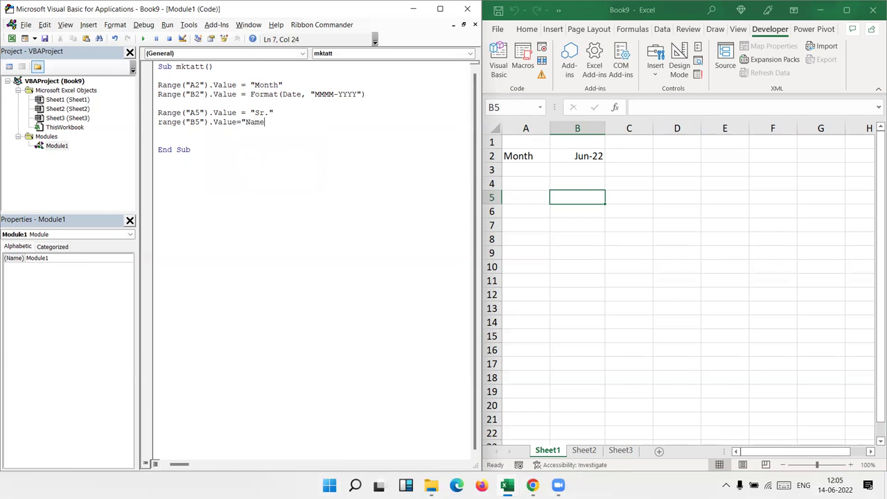
text(")
key(Return)
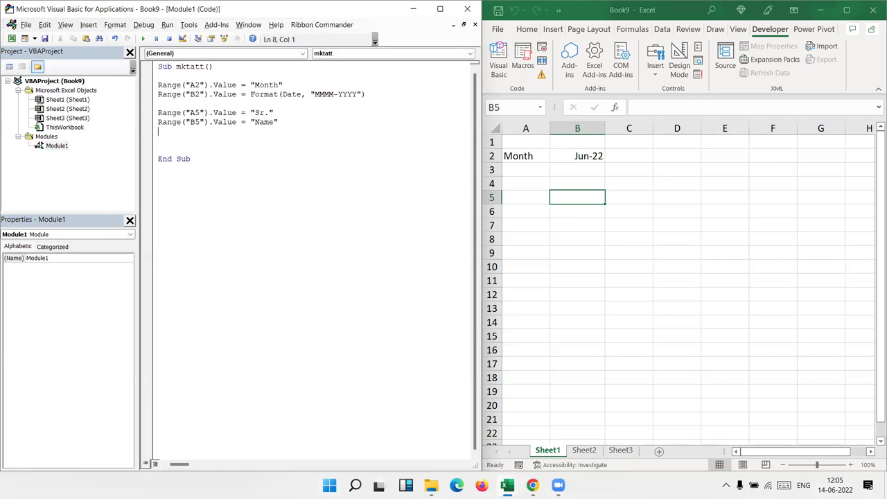
text(range)
text(()
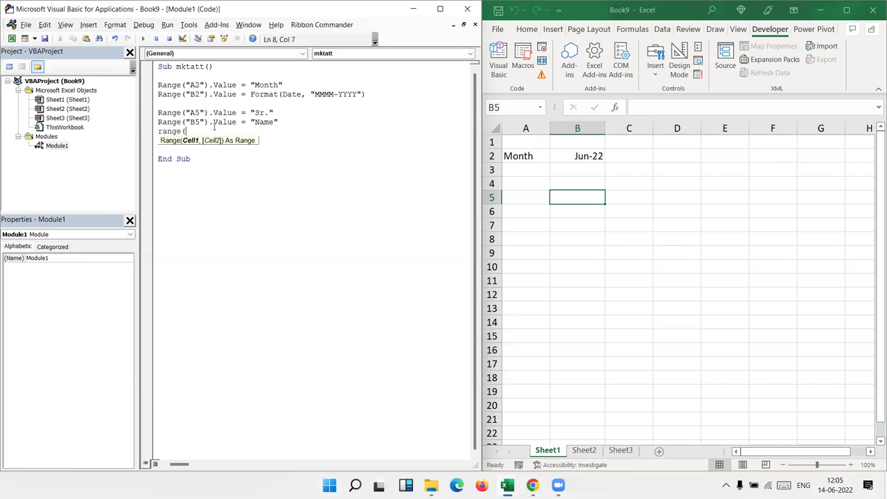
Dismiss the compile error, enter June-2022 in C2 to see it display as Jun-22, then clear C2.
click(348, 94)
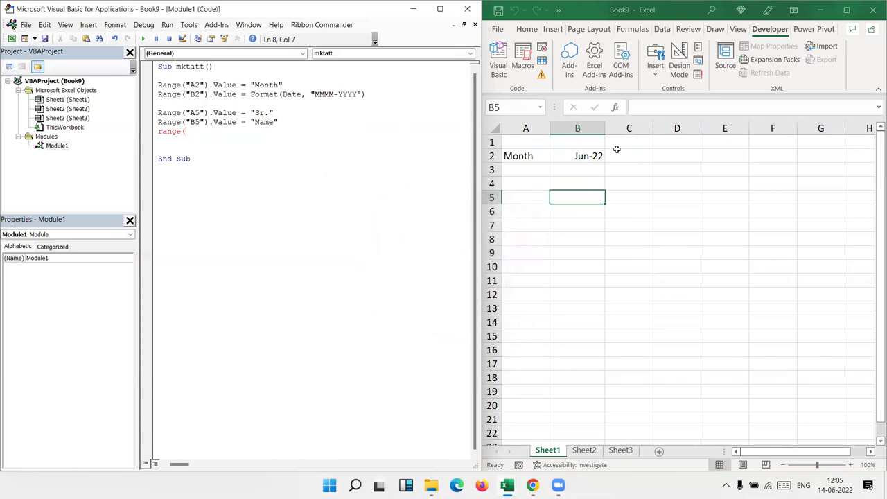
click(617, 153)
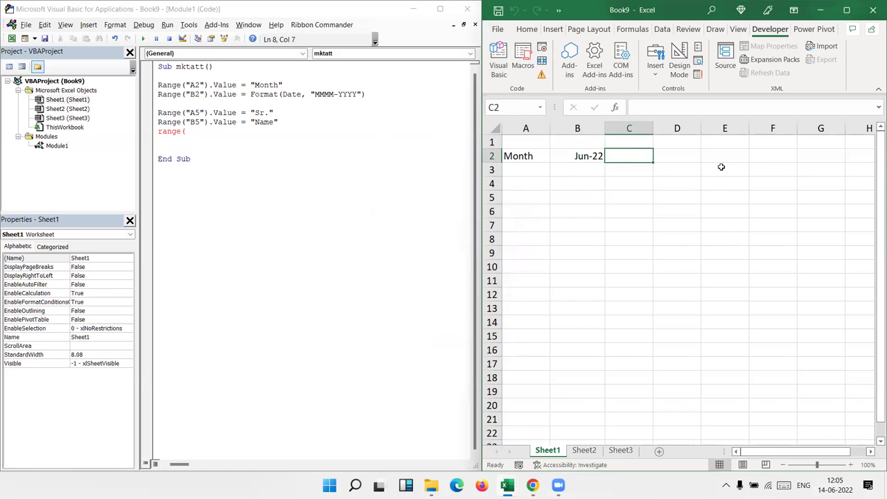
text(Jun)
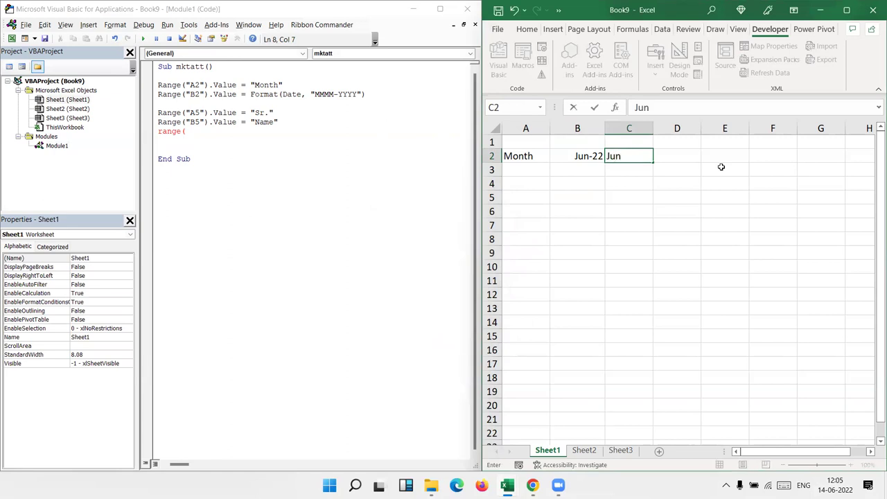
text(e)
text(-20)
text(22)
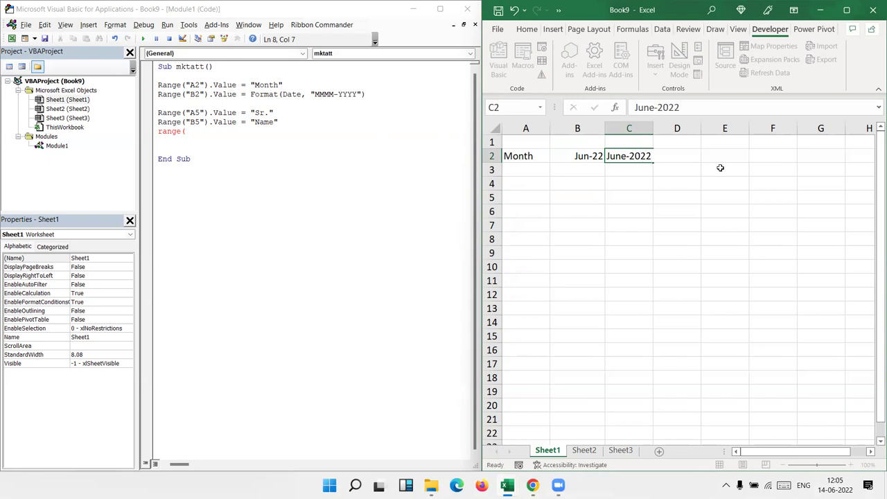
key(Return)
key(Up)
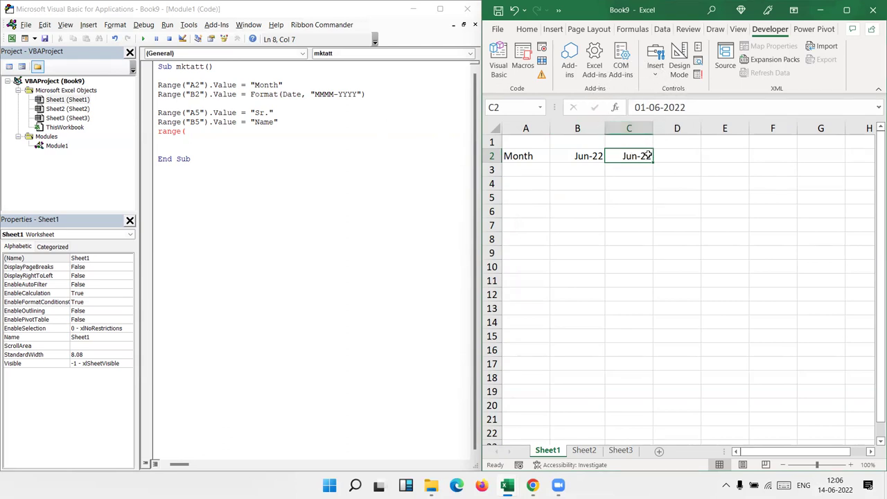
key(Delete)
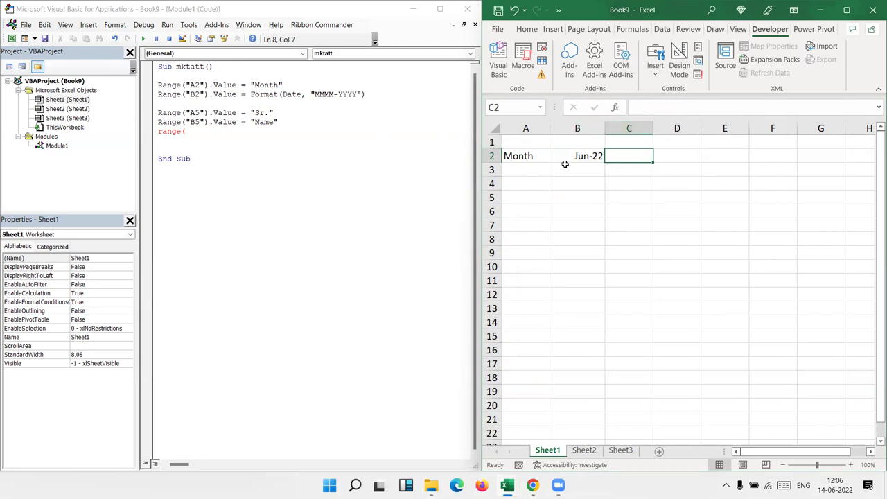
Apply the Text number format to cell B2 through Format Cells.
click(564, 158)
right_click(567, 157)
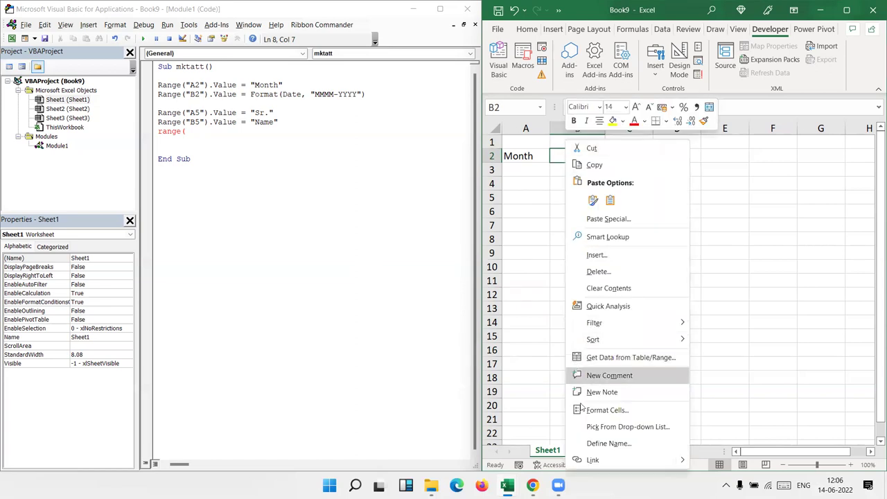
click(584, 411)
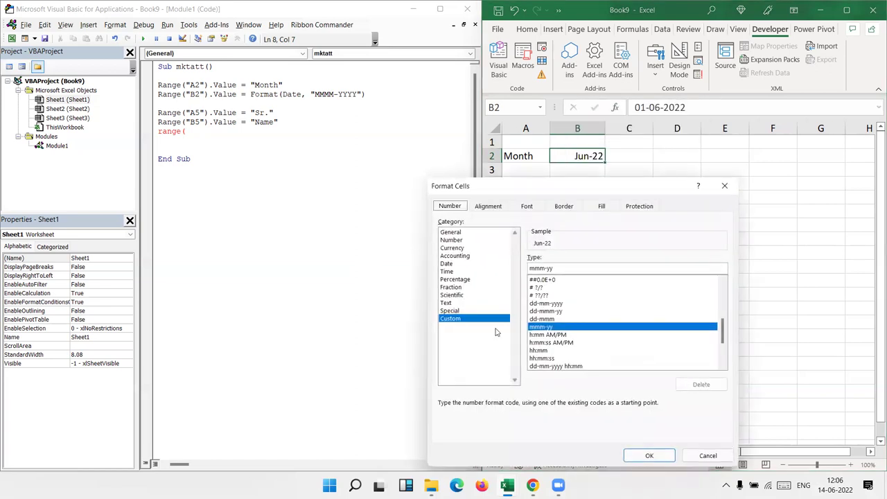
click(461, 304)
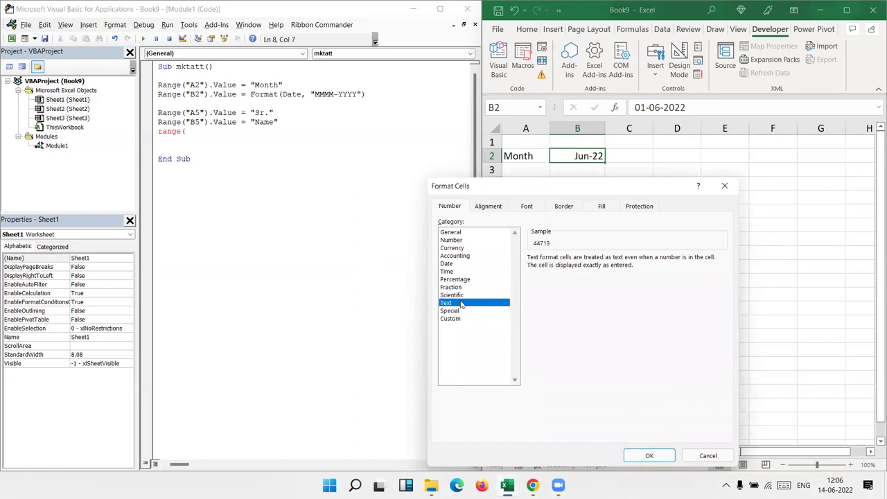
double_click(461, 304)
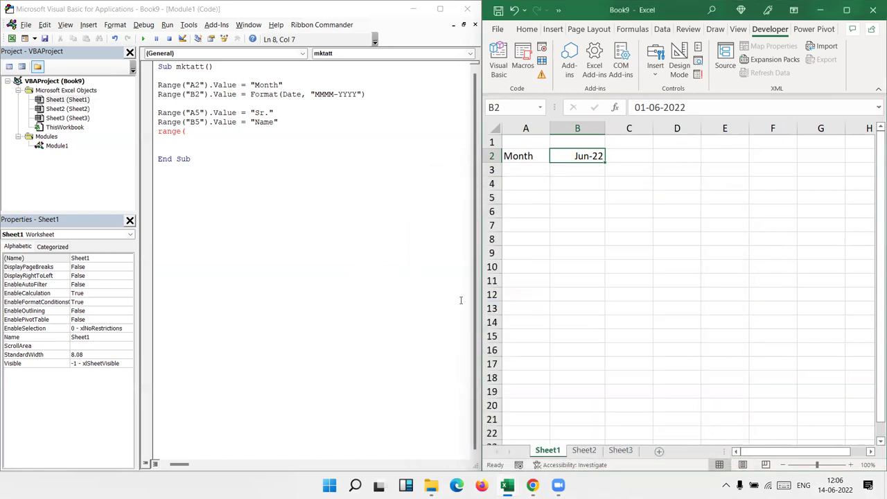
click(593, 171)
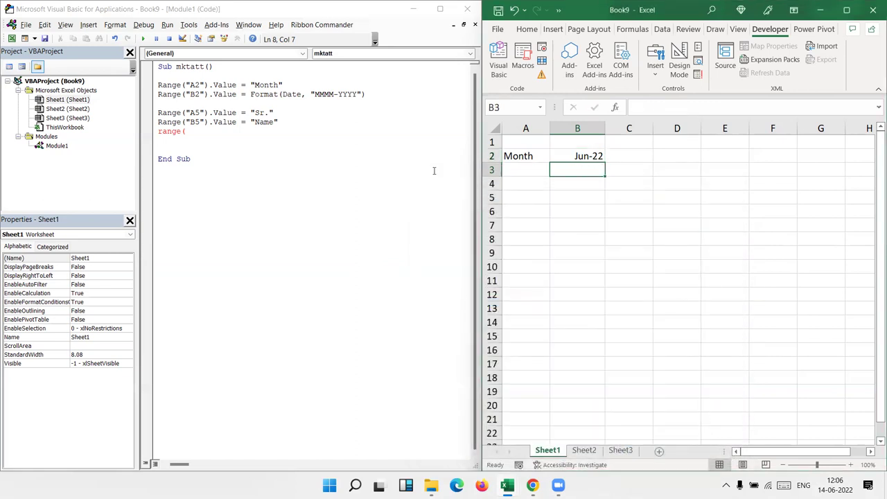
Add the macro line Range("C5").Value = Range("B2").Value.
click(270, 133)
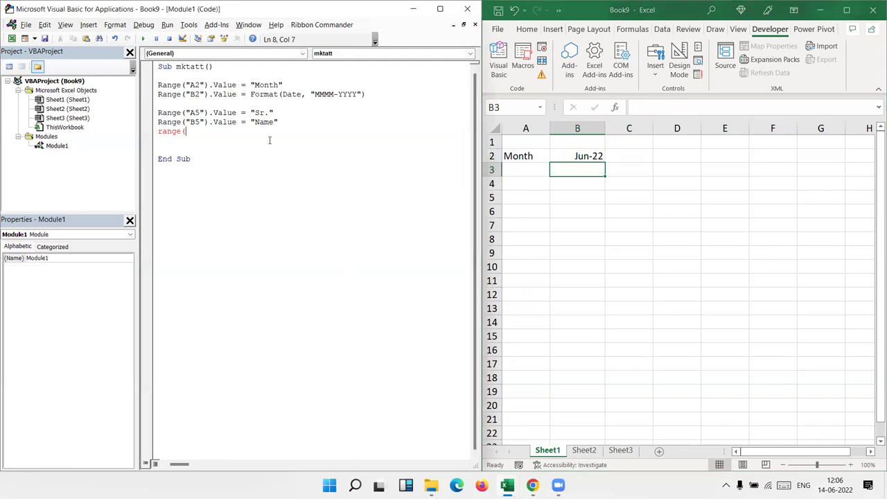
text("C5").Value)
text(=)
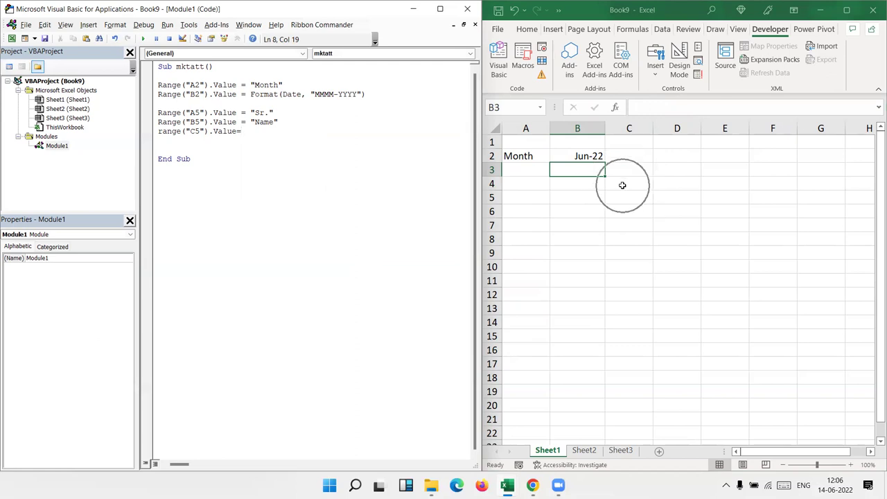
click(591, 158)
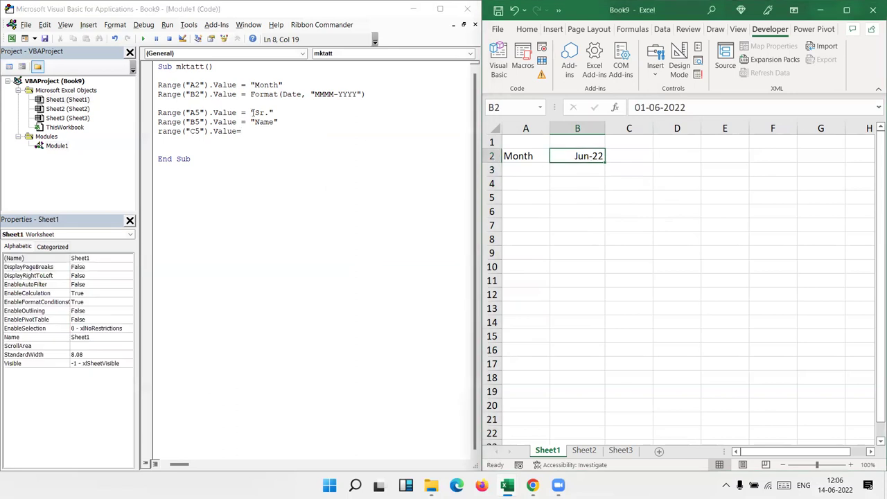
click(267, 133)
text(range("B2")
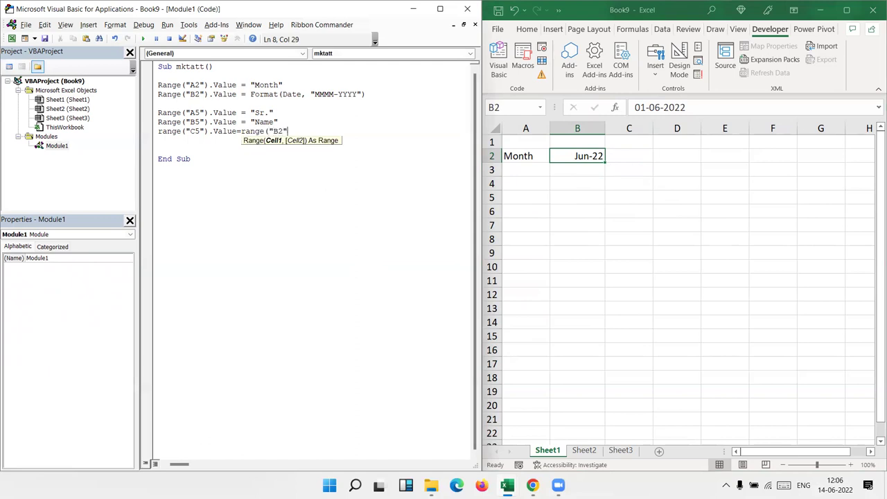
text().va)
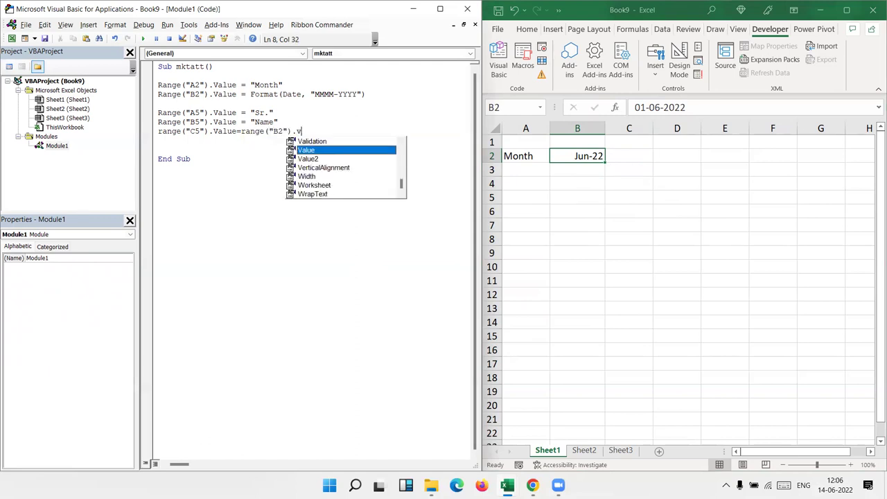
key(Tab)
key(Return)
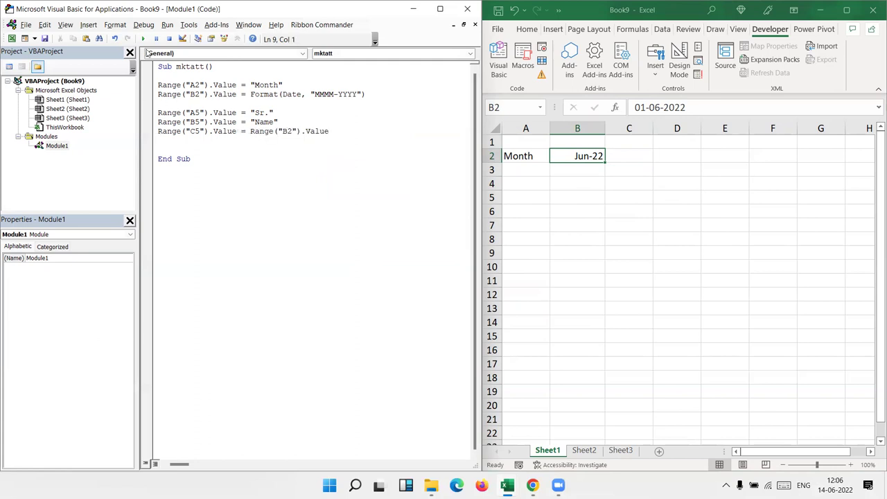
Run the macro, autofit column C, and check that C5 shows 01-06-2022.
click(145, 39)
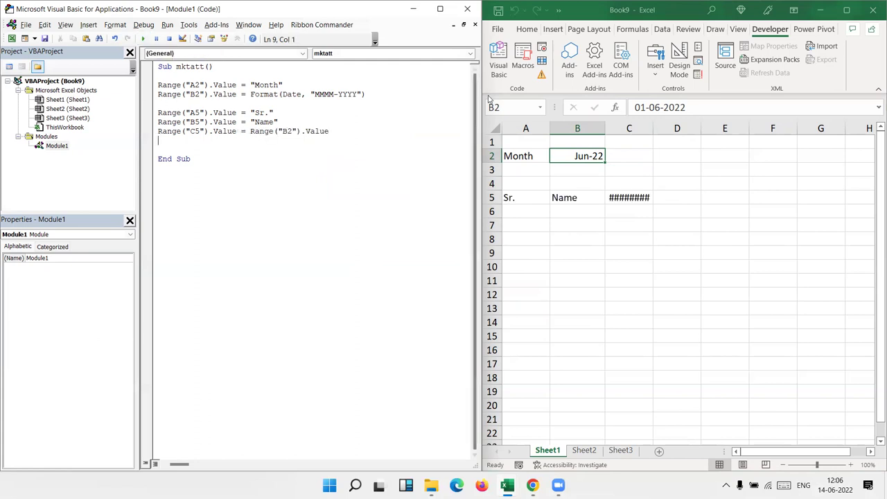
click(655, 128)
double_click(655, 127)
click(639, 193)
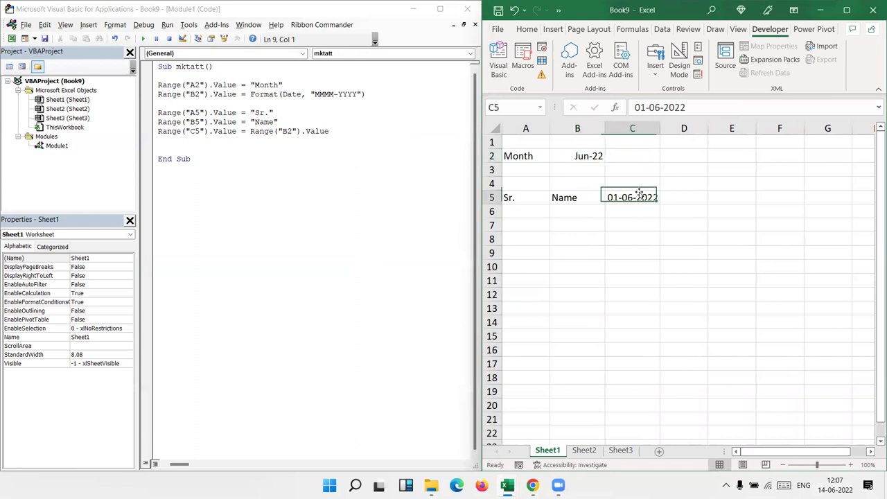
click(217, 140)
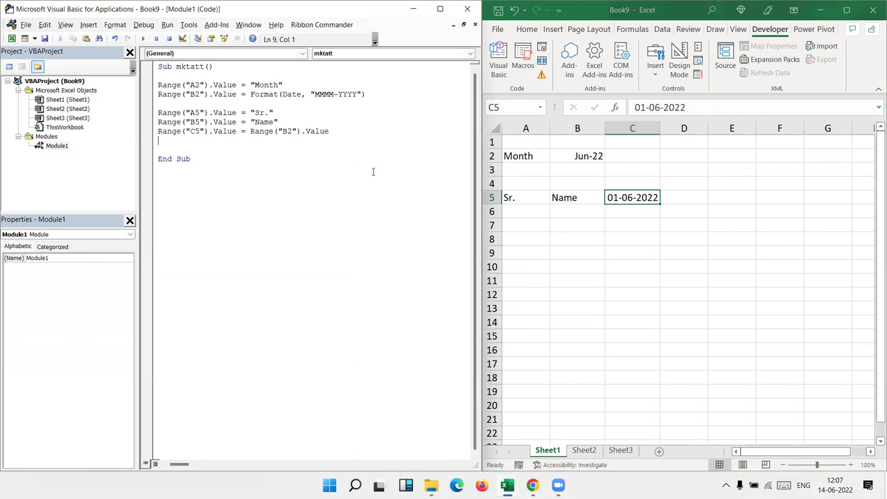
click(687, 203)
Add the line Range("D5").Value = "=C5+1" on line 9 of the macro.
click(167, 145)
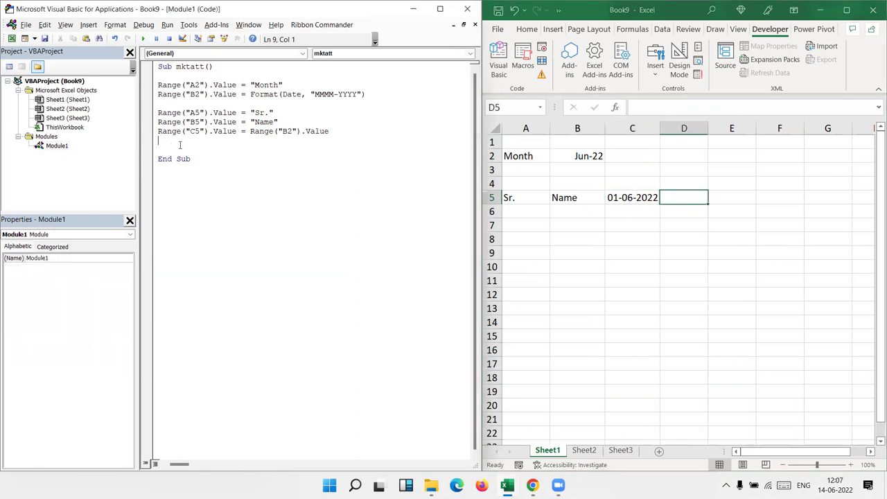
text(range)
text(("D5")
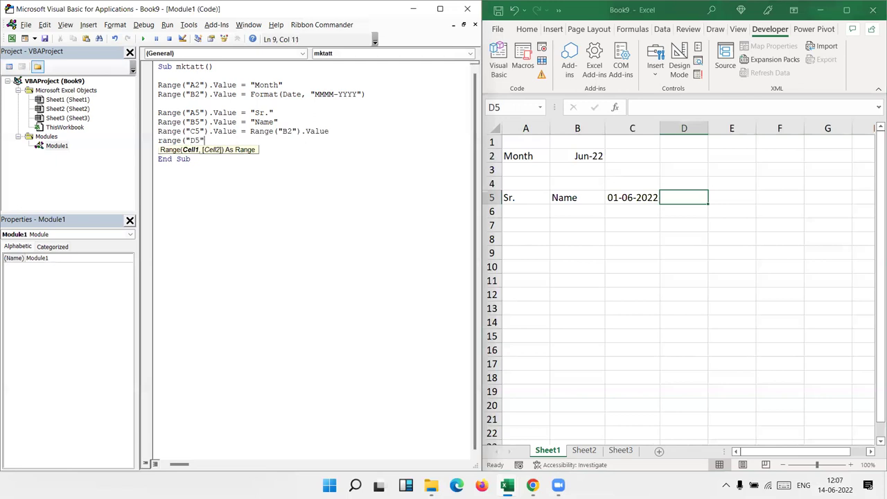
text().v)
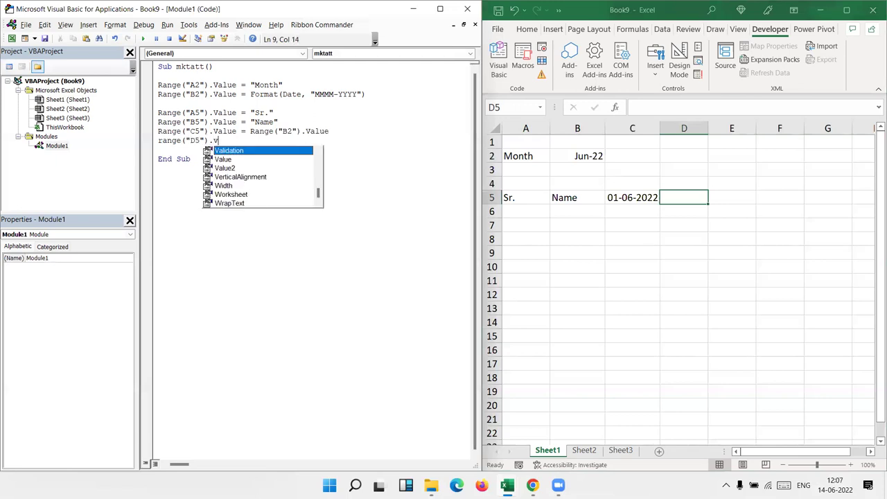
text(alu)
key(Tab)
text(=)
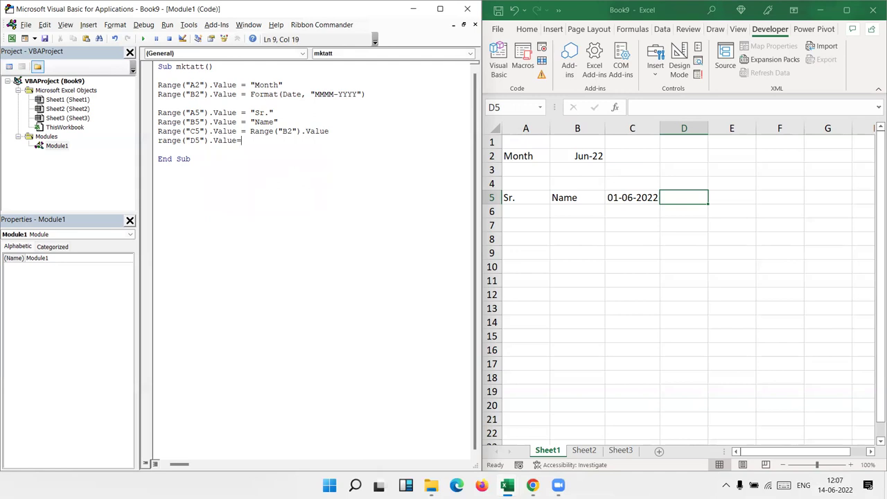
text(")
text(C+)
key(BackSpace)
key(BackSpace)
text(=C5+1)
click(182, 159)
Run the macro and widen column D so D5 shows 02-06-2022.
click(178, 150)
click(144, 40)
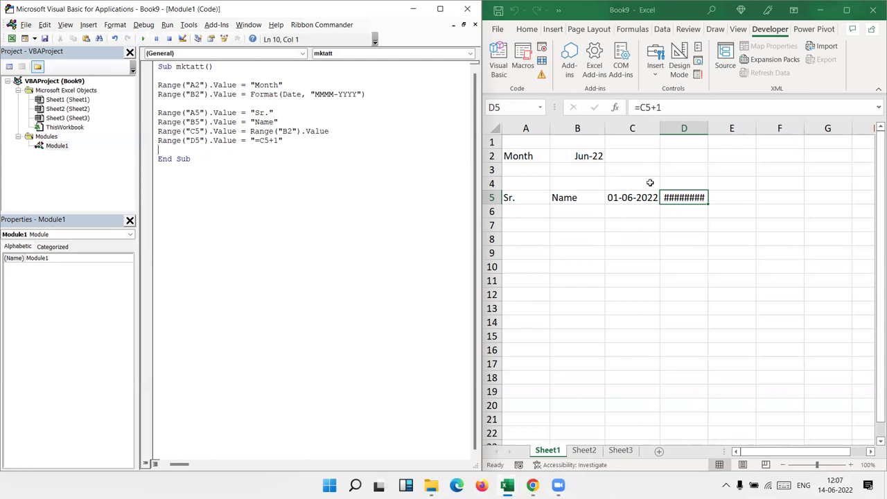
drag(709, 128, 716, 129)
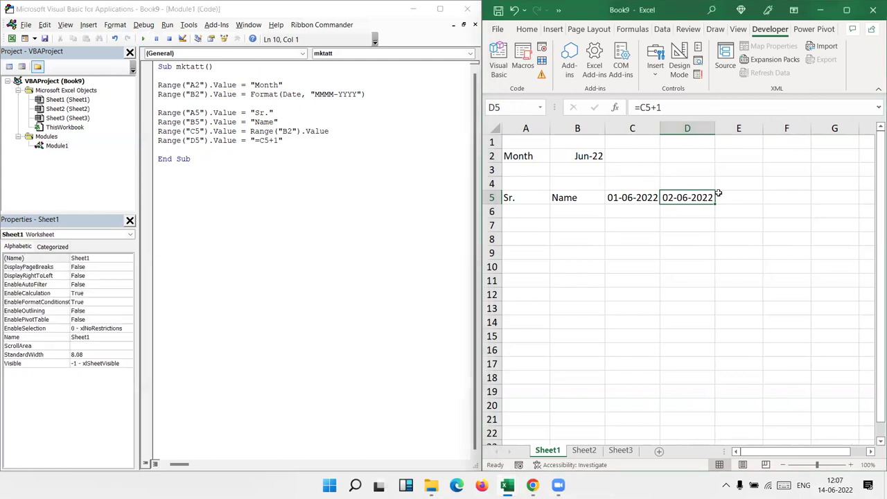
click(324, 153)
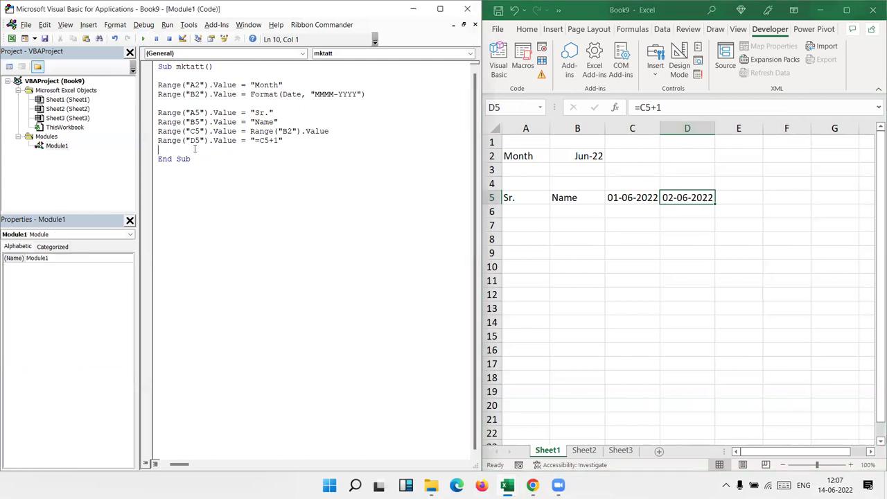
Add a Range("D5").Copy line above End Sub.
key(Return)
key(Up)
text(range()
text(:D)
key(BackSpace)
key(BackSpace)
text("D5").copy)
key(Tab)
Start an unfinished range("E5",range("E5").Offset(0, line below the copy step.
key(Return)
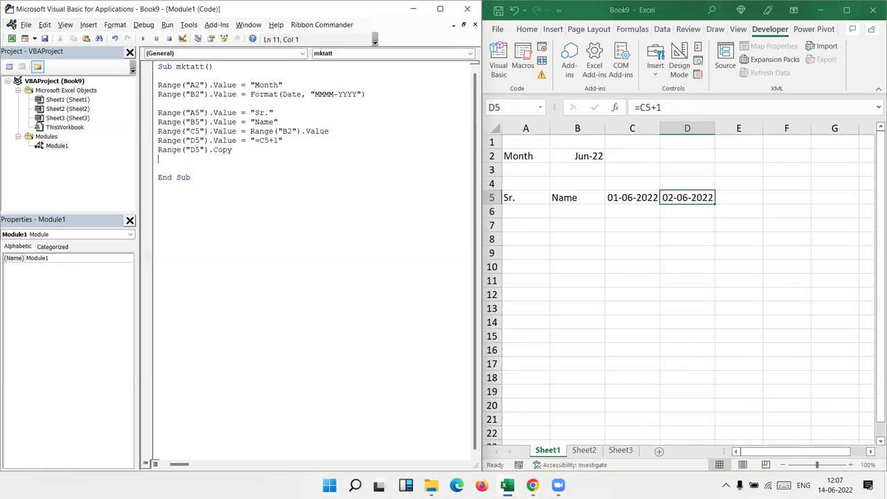
text(range)
text((")
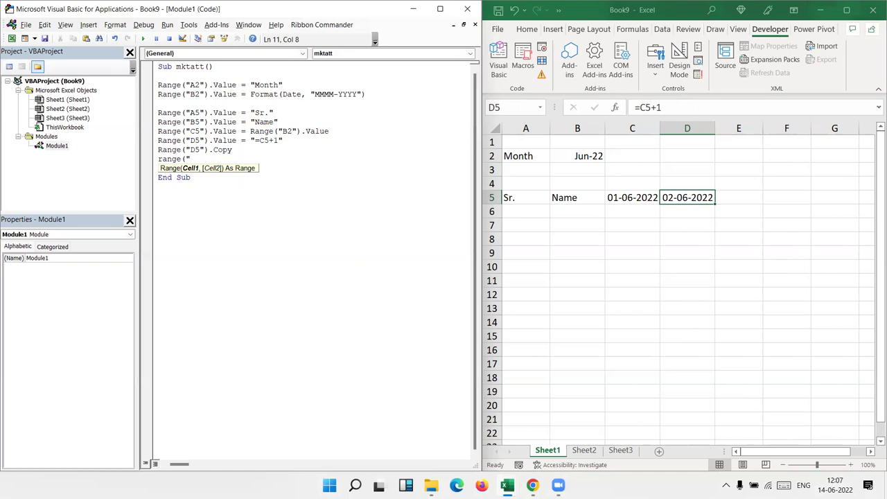
text(E)
text(5)
text(",)
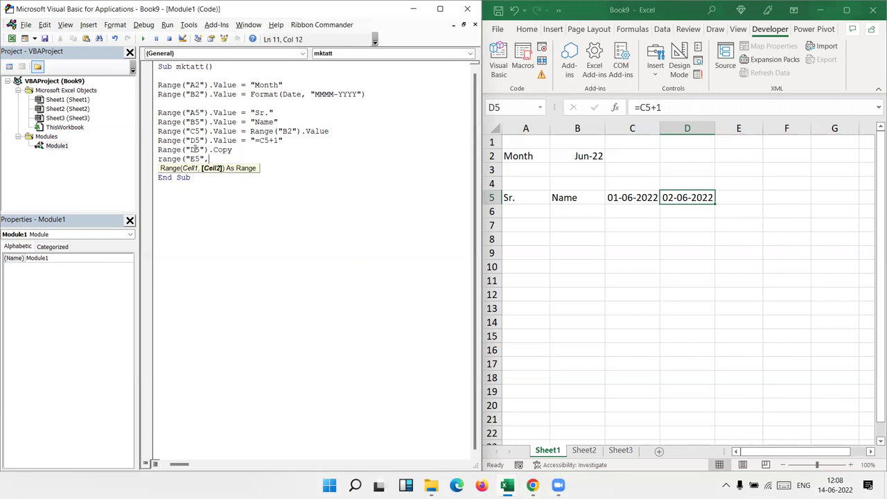
text(range()
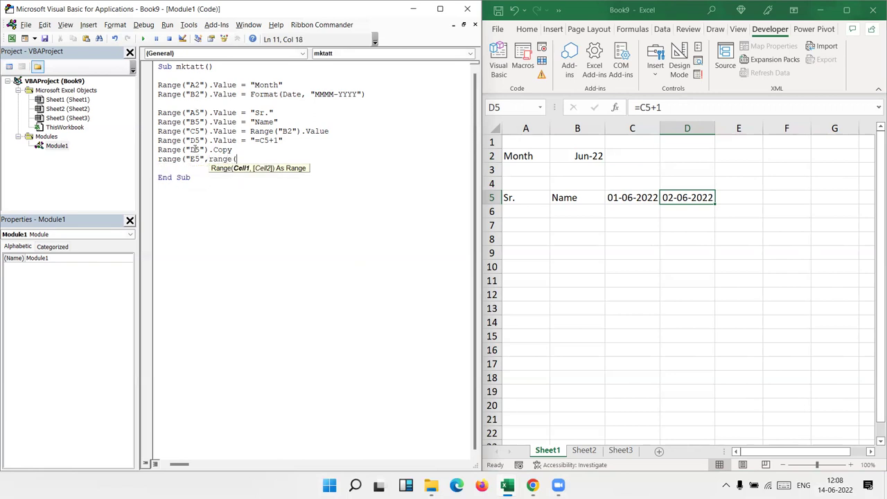
text("E5").O)
key(Tab)
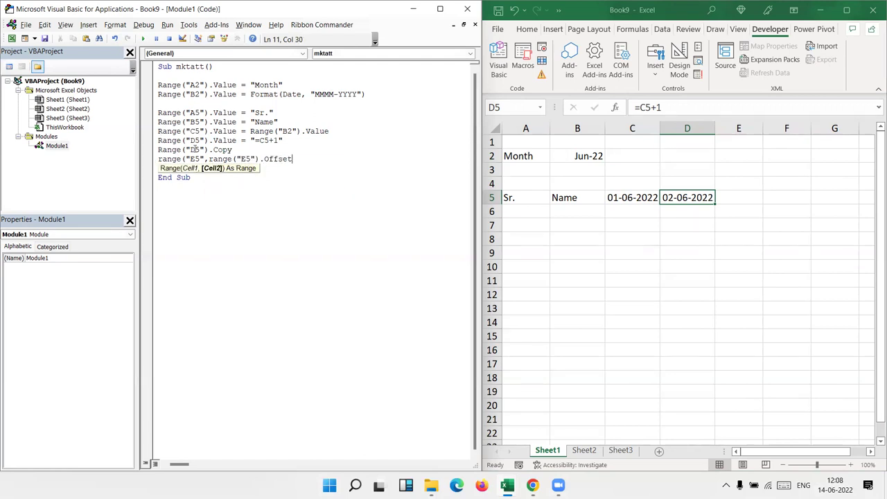
text((0,)
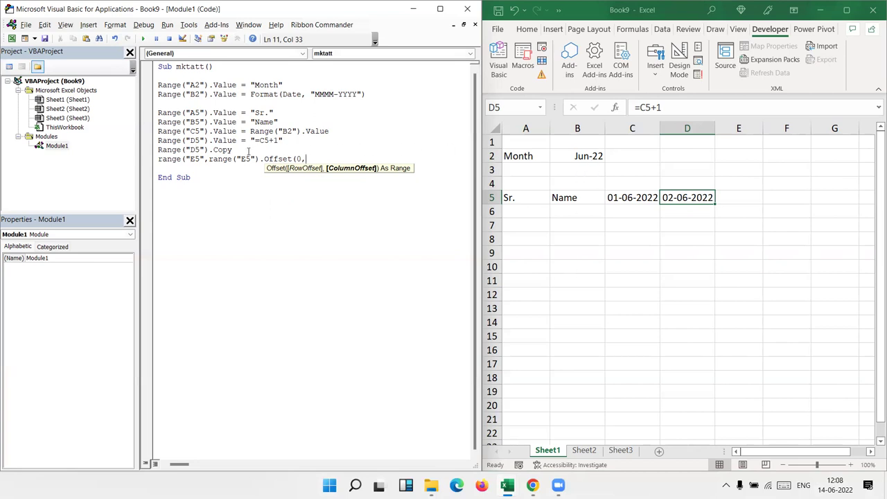
Dismiss the compile error and insert a blank line 2 at the macro's top.
click(170, 80)
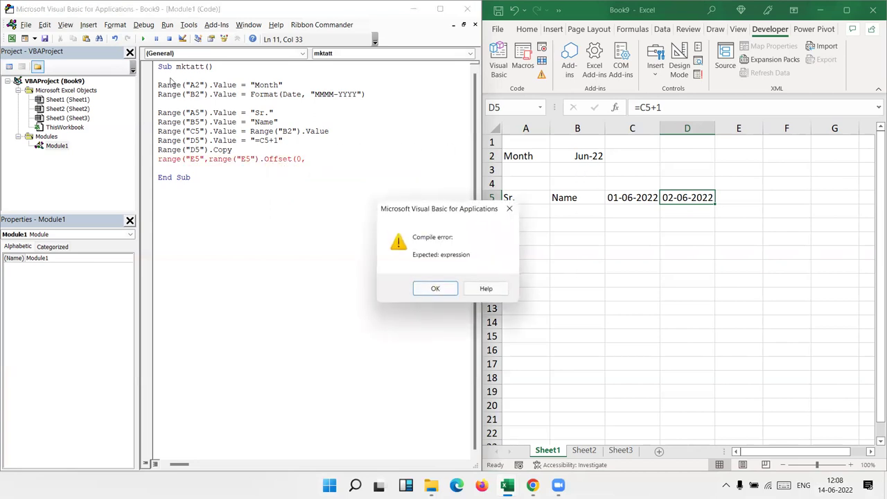
click(420, 294)
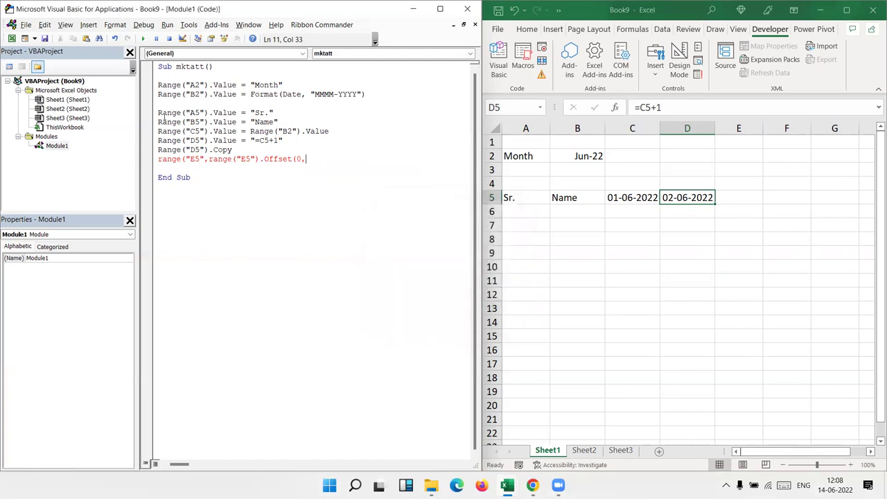
click(160, 76)
key(Return)
click(159, 75)
Type d = Application.WorksheetFunction.EoMonth(Date, 0) on line 2.
text(d=application)
text(.)
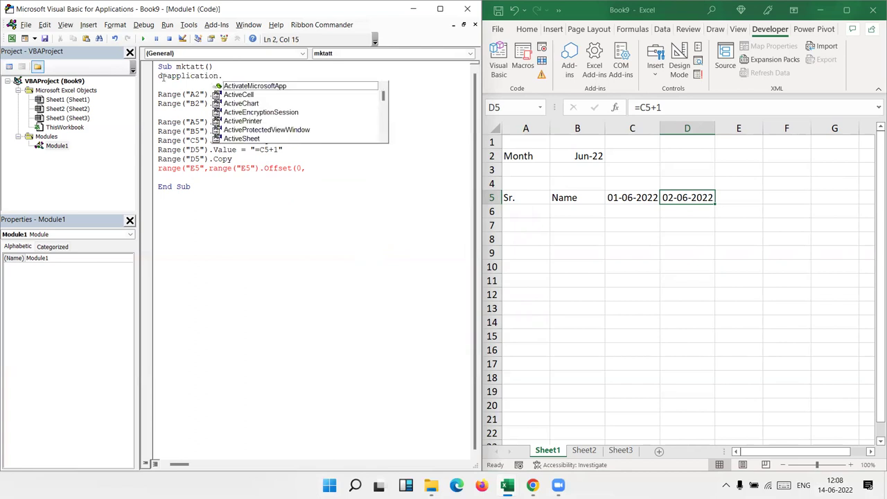
text(wo)
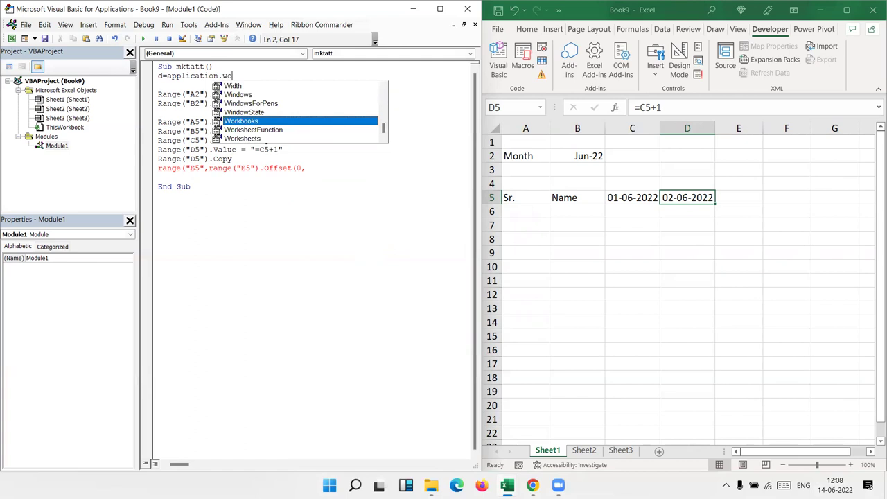
key(Tab)
text(.e)
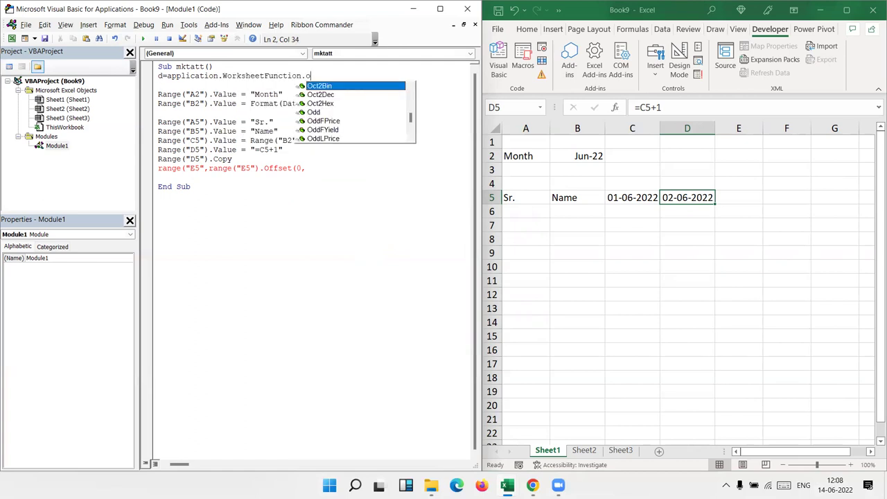
text(o)
key(Tab)
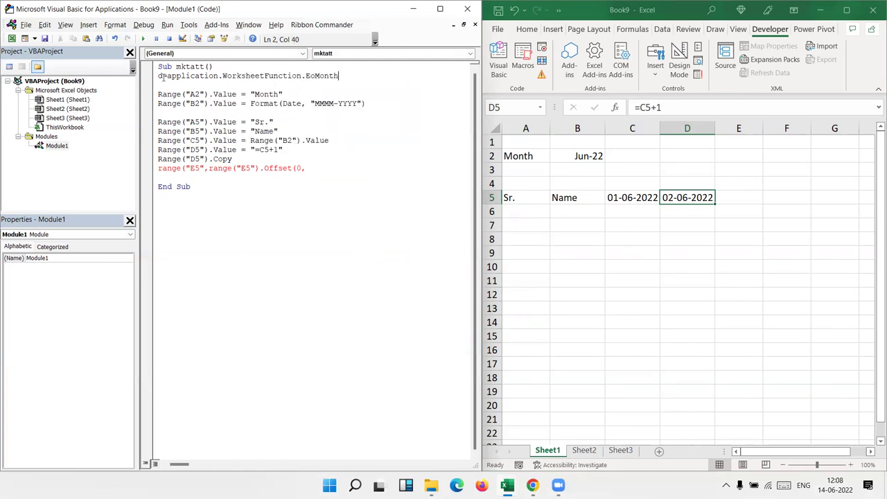
text(()
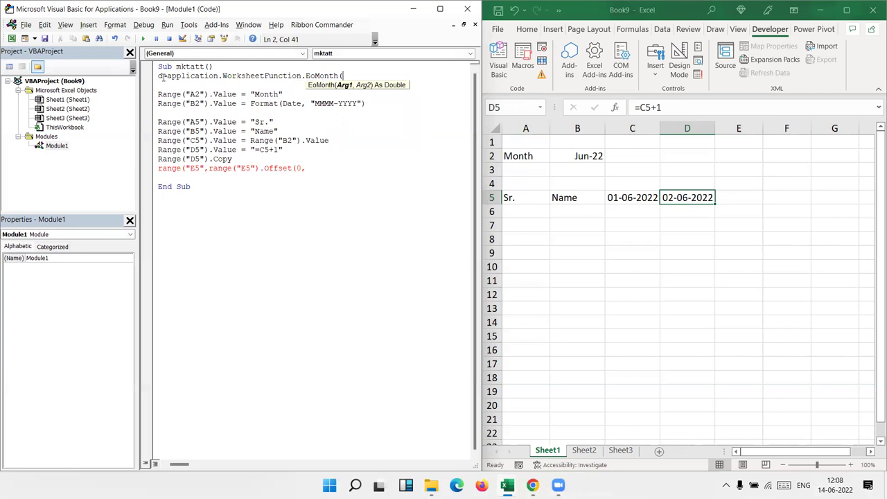
text(date,0)
text())
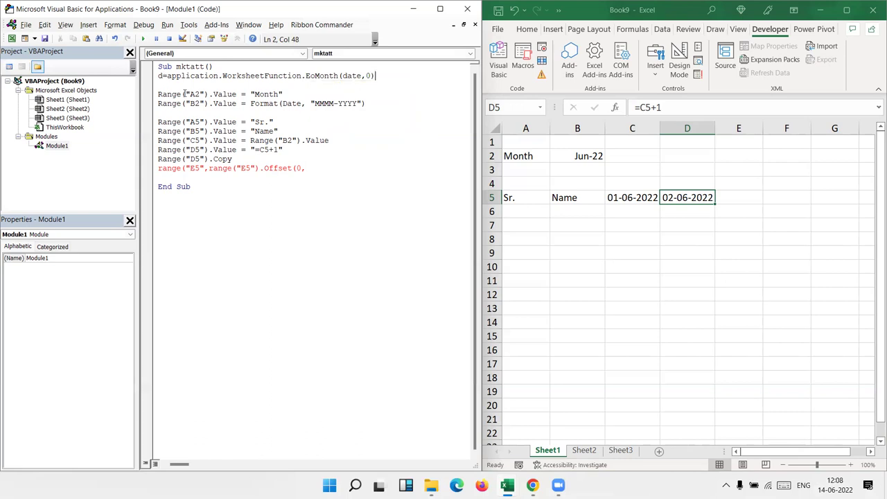
Wrap the EoMonth call in Day() so d holds the month's last day number.
click(168, 75)
text(day)
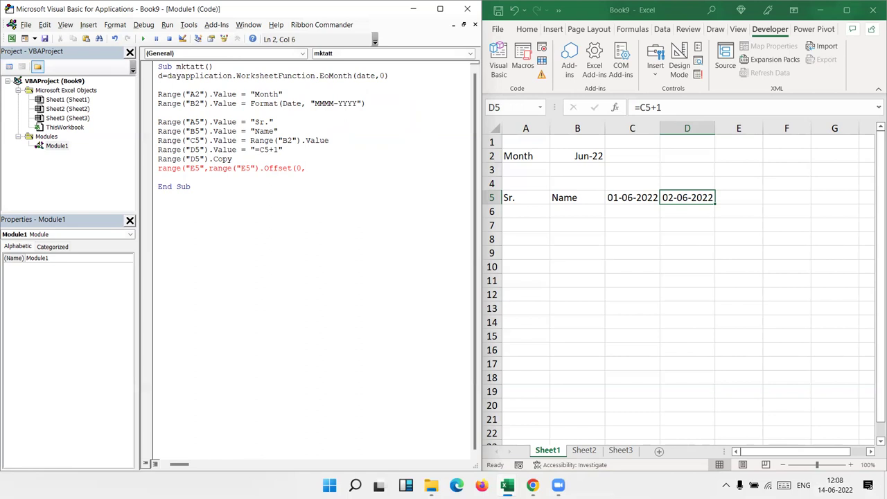
text(()
click(415, 78)
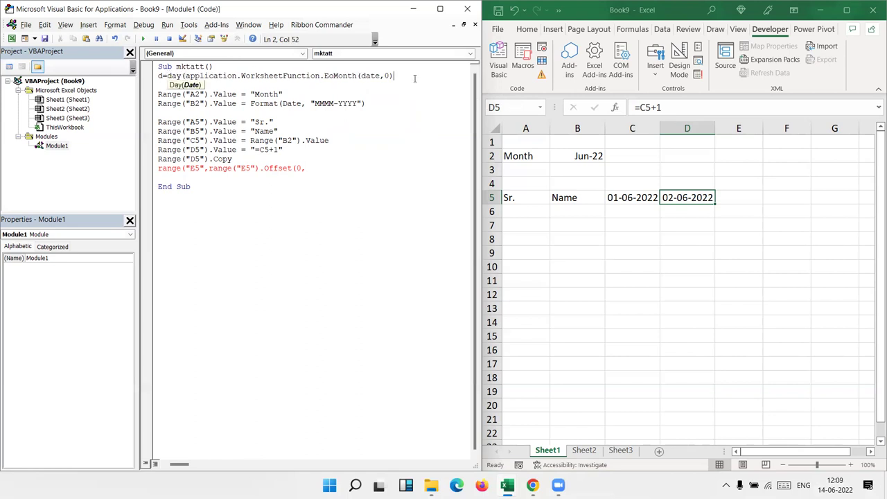
text())
click(352, 129)
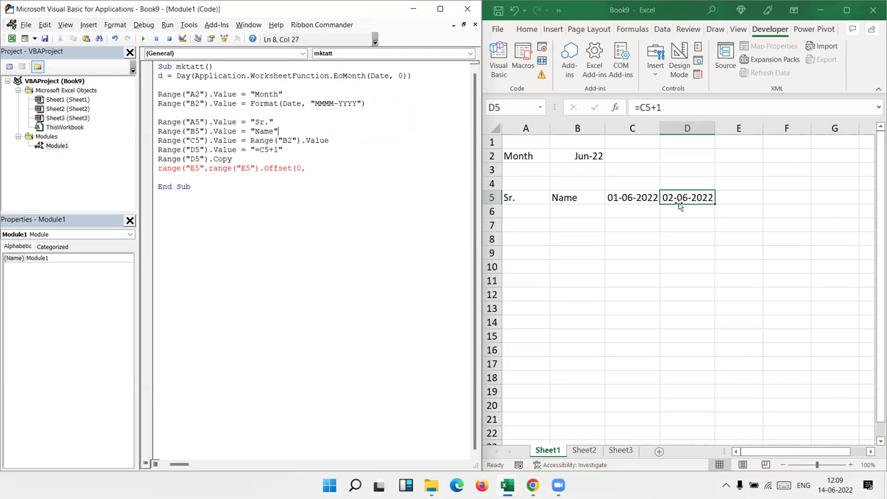
Complete the line as Range("E5", Range("E5").Offset(0, d - 3)).PasteSpecial.
click(322, 168)
text(d-3)
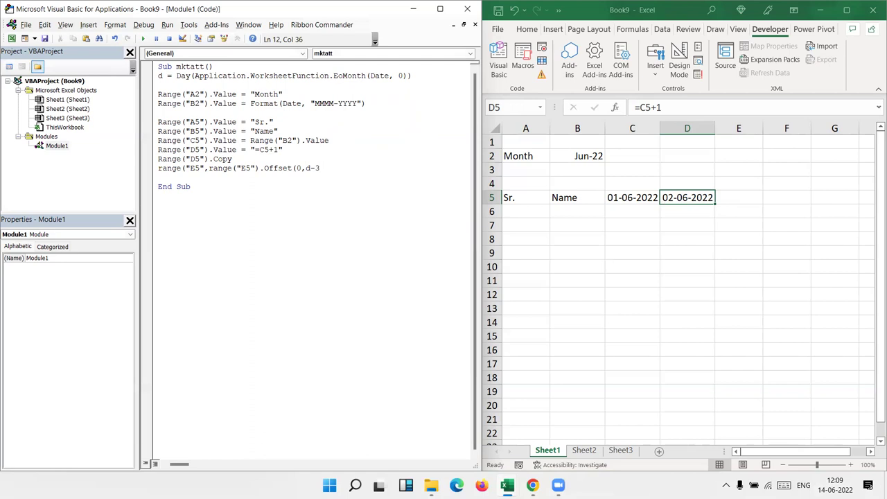
text()))
key(BackSpace)
text())
key(BackSpace)
text(.)
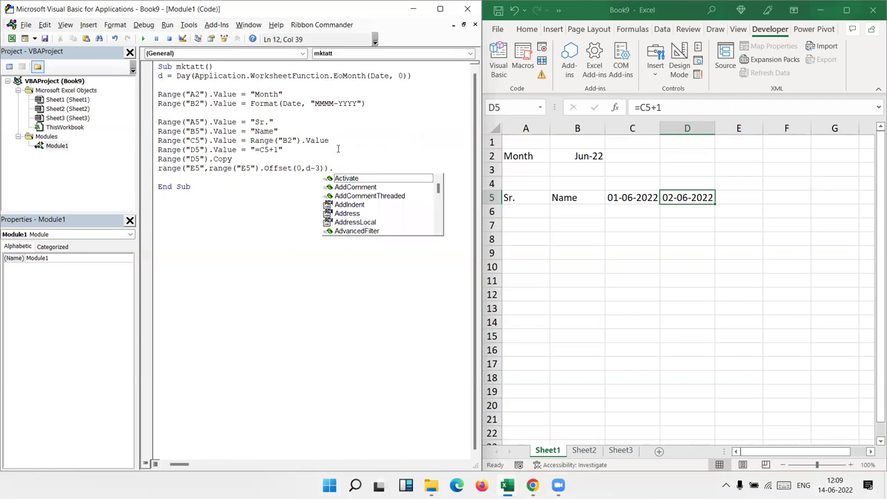
text(p)
key(Down)
key(Down)
key(Down)
key(Tab)
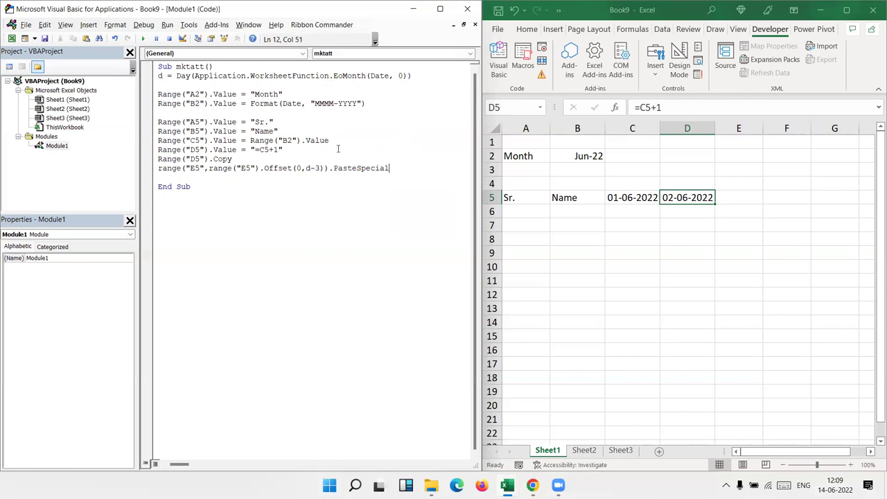
key(Down)
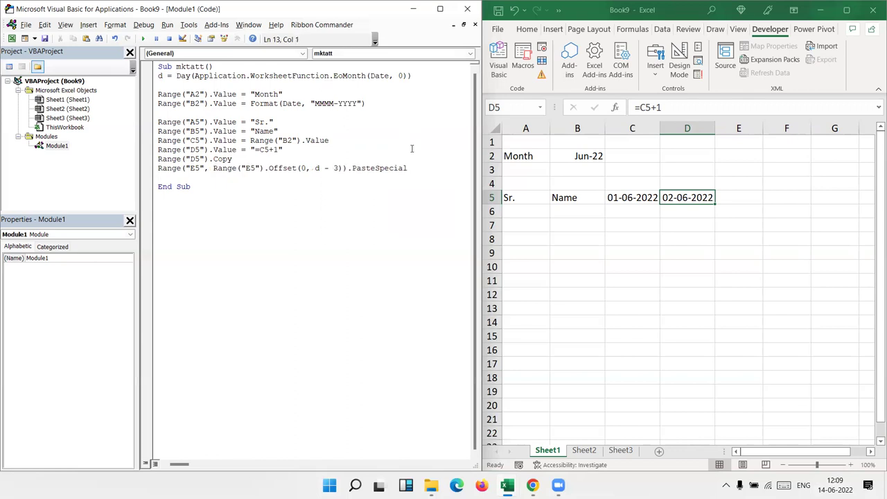
Run the macro and widen column AF so AF5 shows 30-06-2022.
click(196, 140)
click(142, 38)
drag(754, 451, 818, 454)
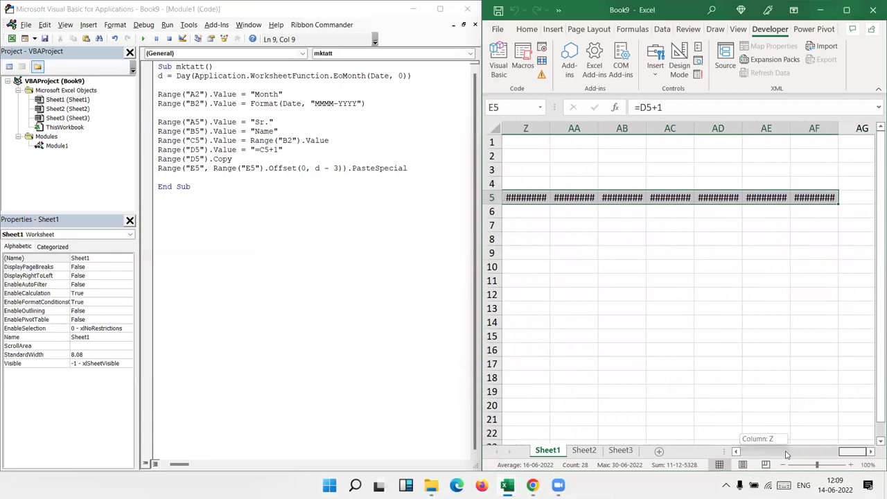
click(814, 198)
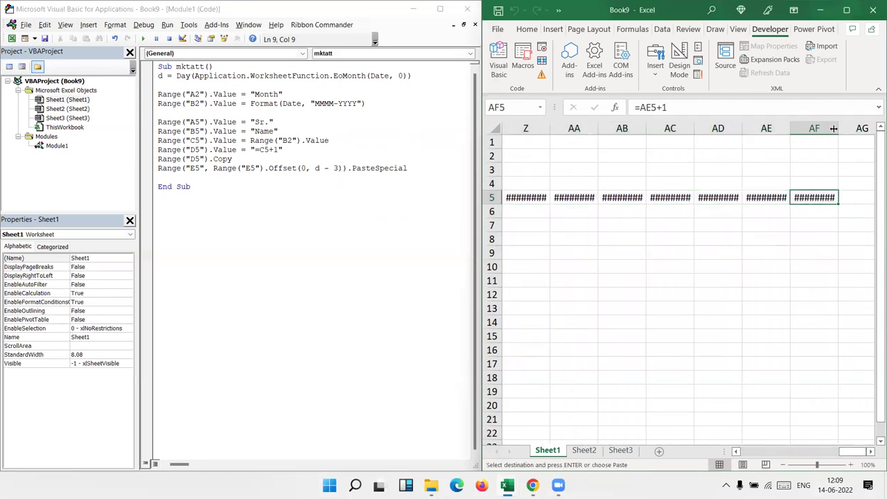
double_click(838, 128)
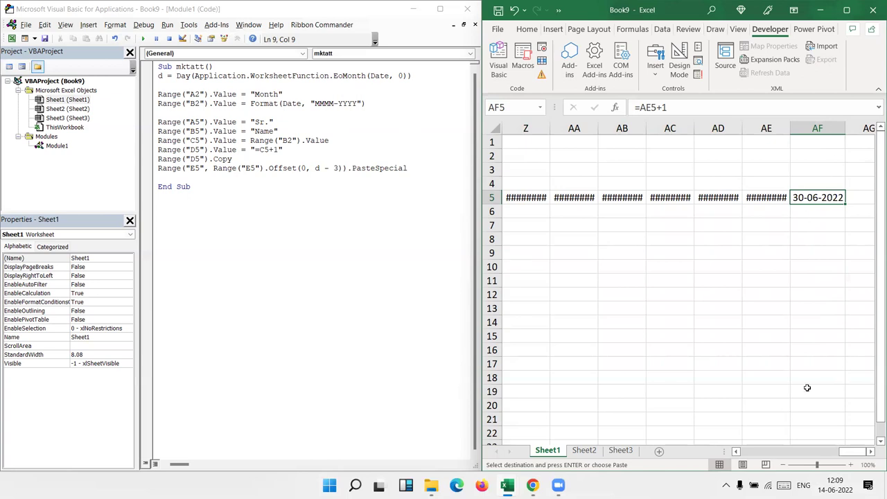
drag(839, 452, 738, 453)
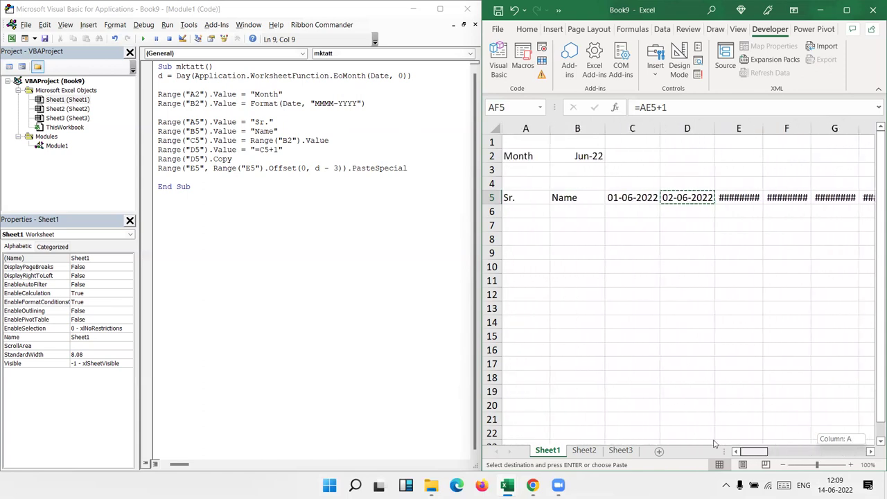
click(183, 177)
Add the line Range("C5", Range("C5").Offset(0, d - 1)).NumberFormat = "DD".
key(Return)
text(range)
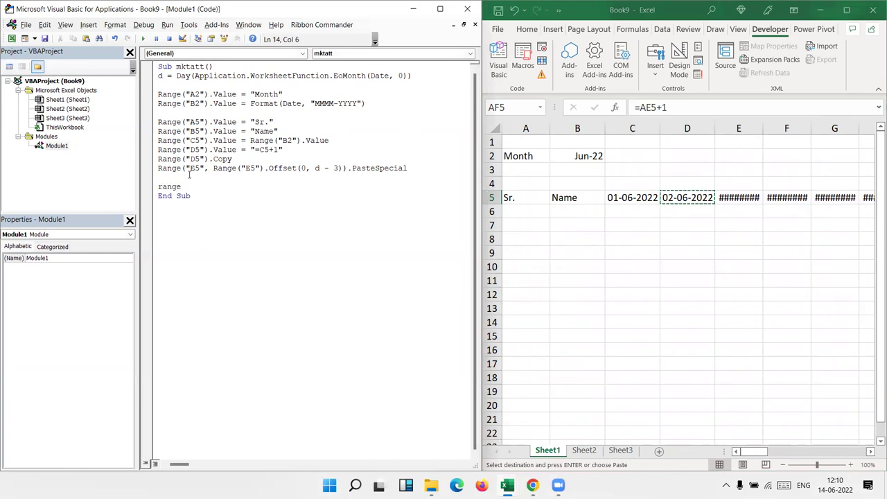
text(()
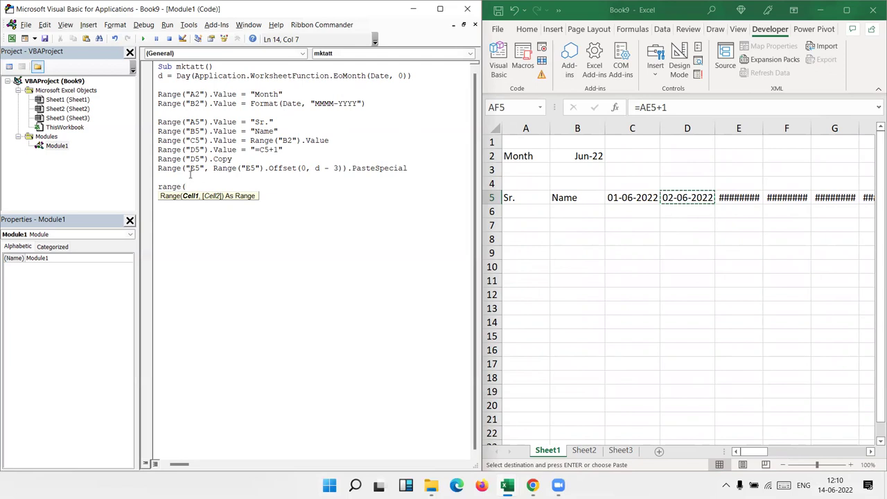
text("C5",range("C5")
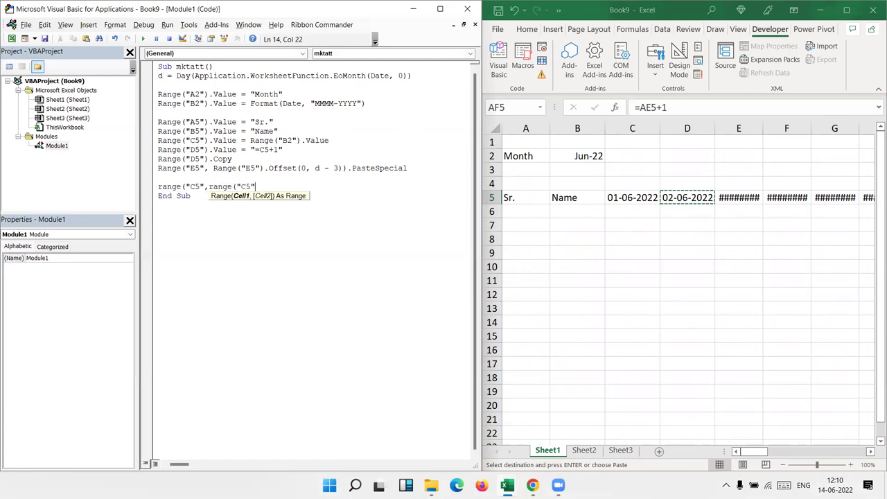
text().f)
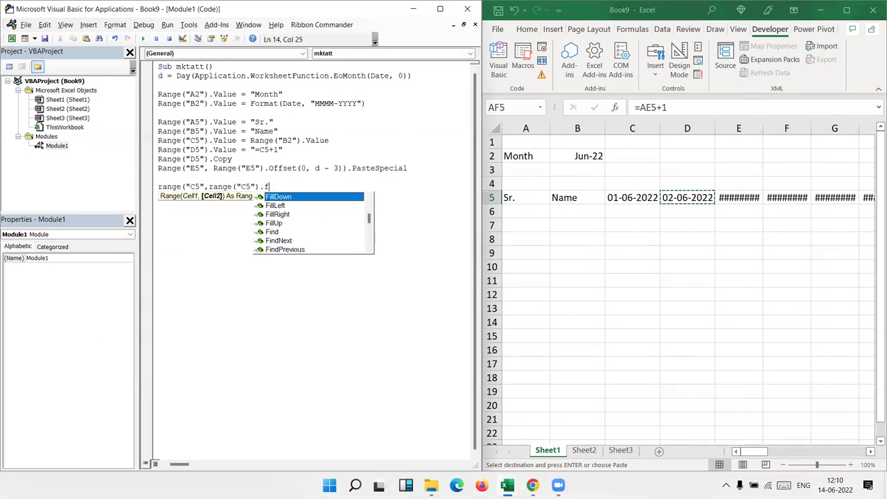
text(Of)
key(Tab)
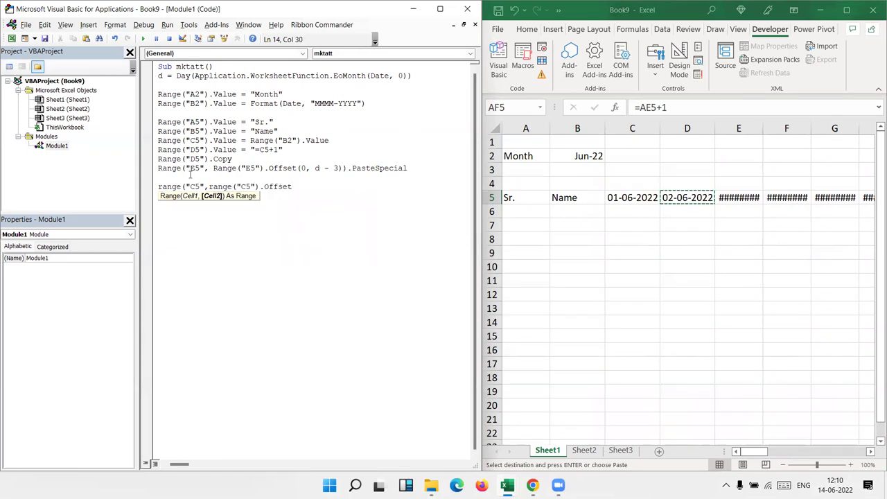
text((0,d-1)
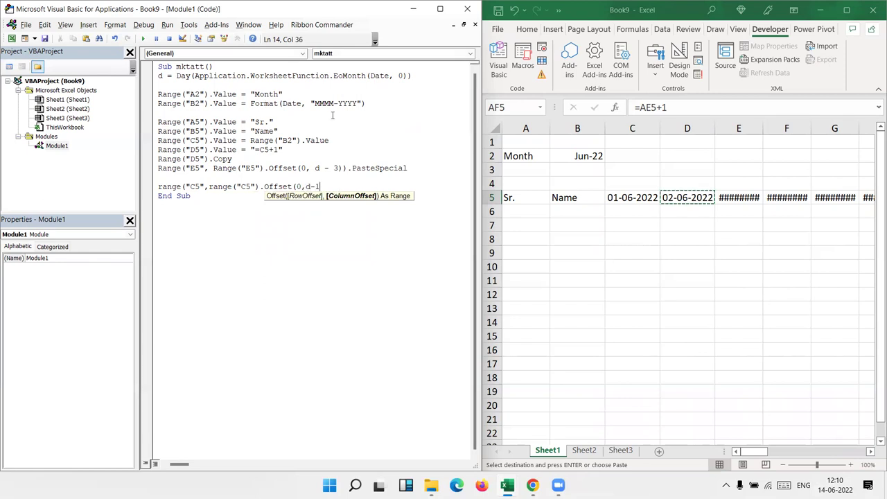
text())
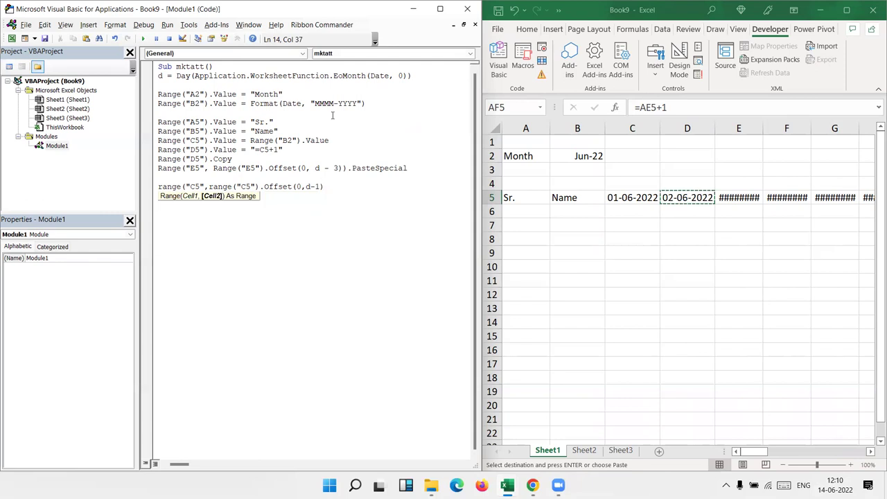
text().)
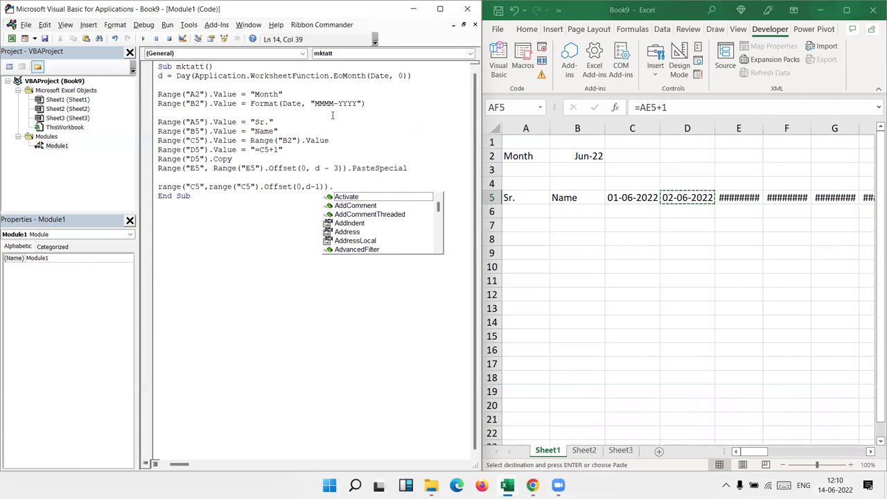
text(ny)
key(BackSpace)
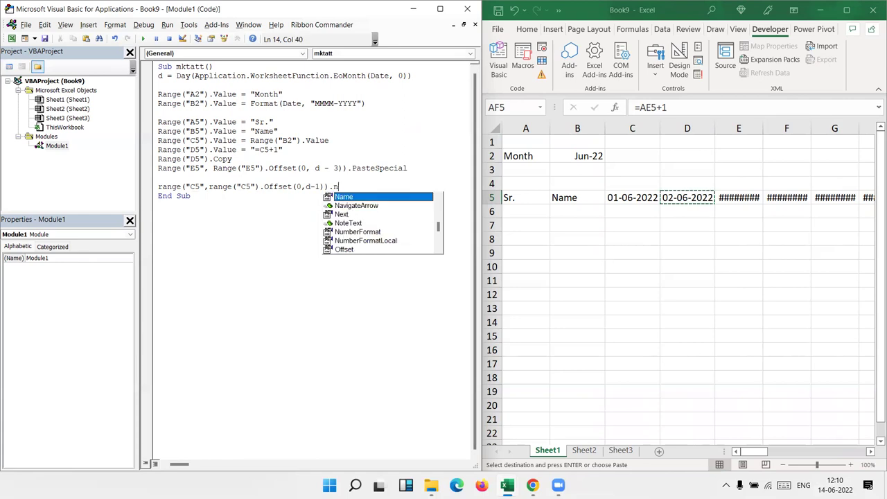
text(um)
key(Tab)
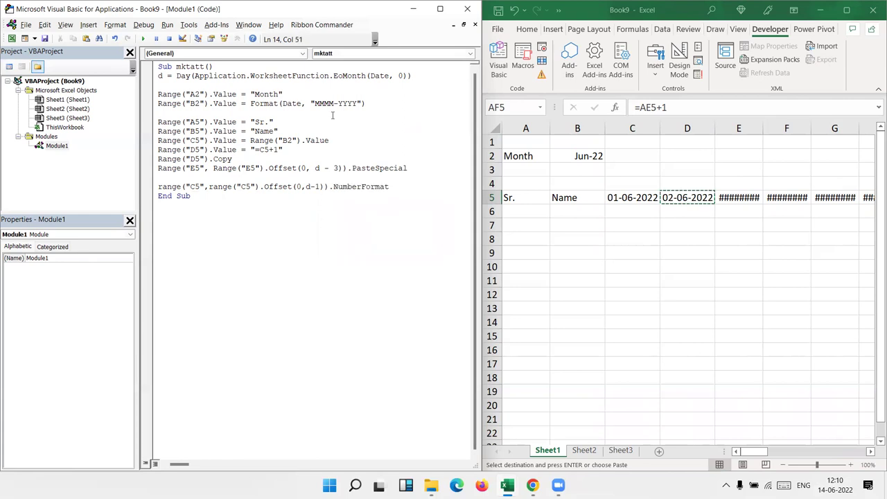
text(= "DD")
key(Return)
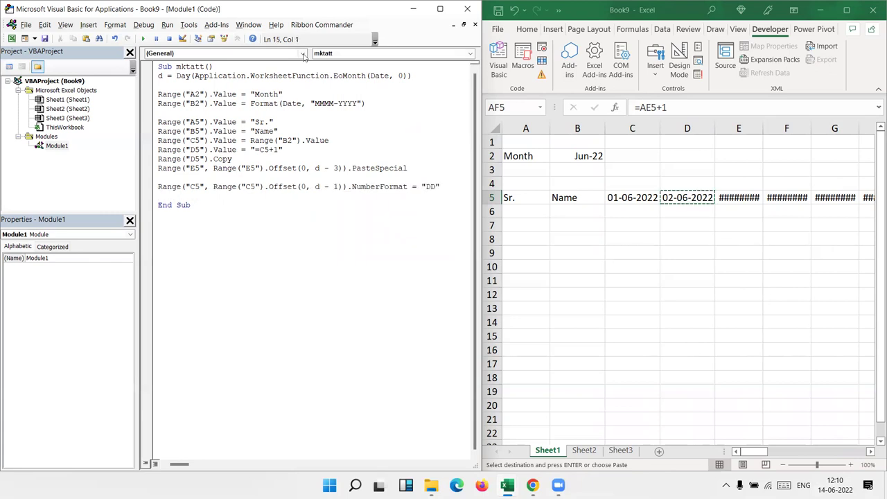
Run the macro and check that row 5 shows day numbers 01 through 30.
click(143, 39)
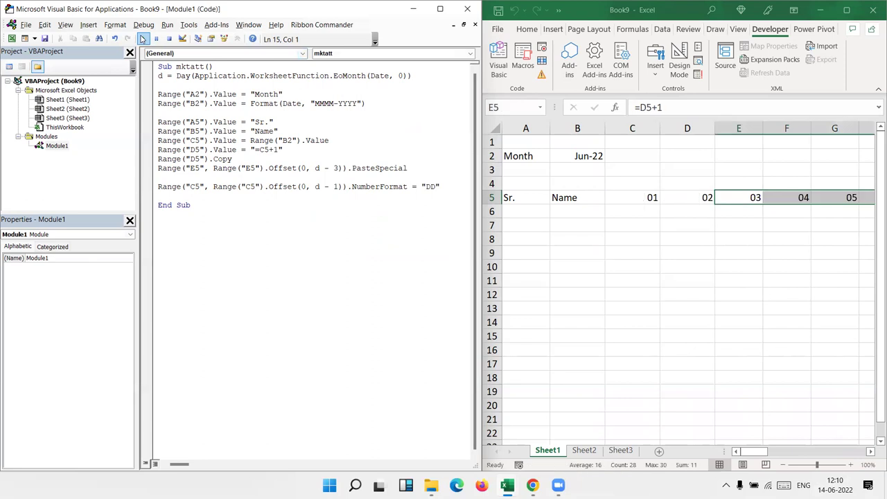
click(624, 196)
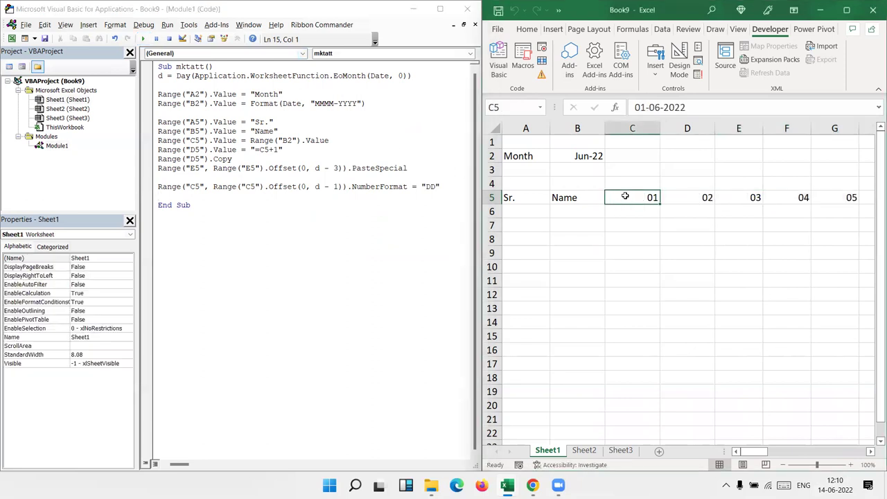
key(Right)
key(Right)
key(Right)
key(Right)
key(Right)
key(Right)
key(Right)
key(Right)
key(Right)
key(Right)
key(Right)
key(Right)
key(Right)
key(Right)
key(Right)
key(Right)
key(Right)
key(Right)
key(Right)
key(Right)
key(Right)
key(Right)
key(Right)
key(Right)
key(Right)
key(Right)
key(Right)
key(Right)
key(Right)
key(Left)
key(Left)
key(Left)
key(Left)
key(Left)
key(Left)
key(Left)
key(Left)
key(Left)
key(Up)
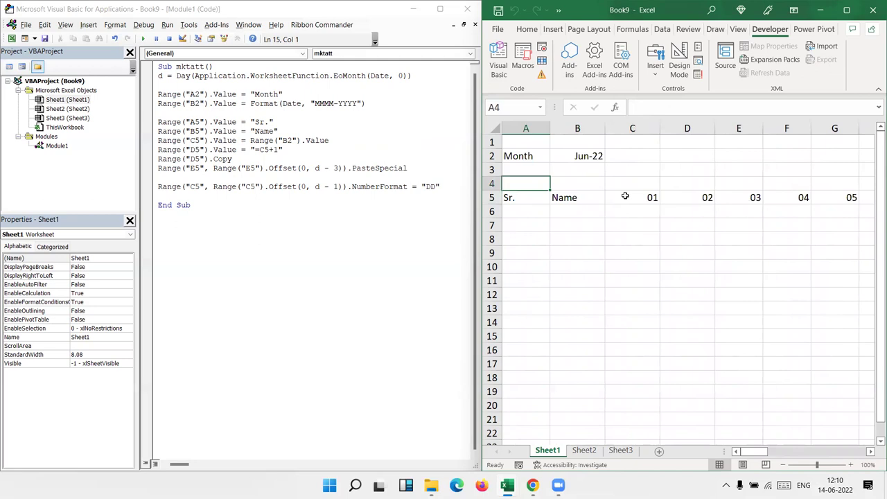
click(622, 182)
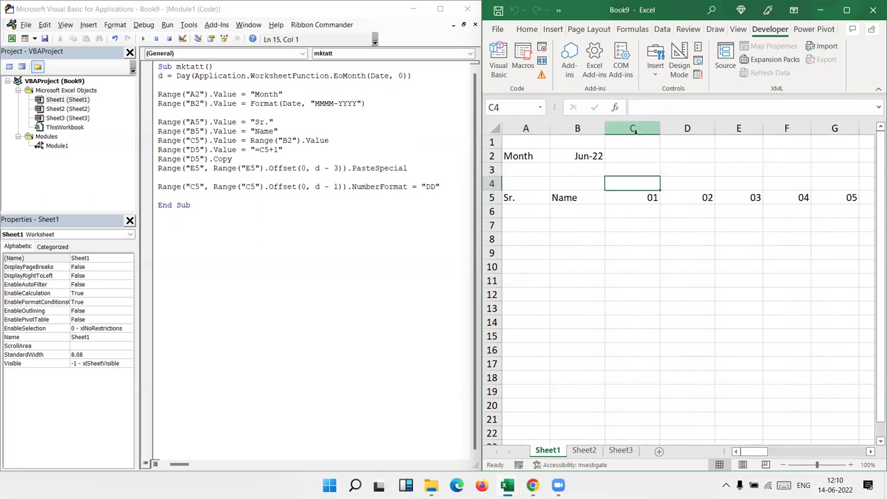
click(187, 196)
key(Return)
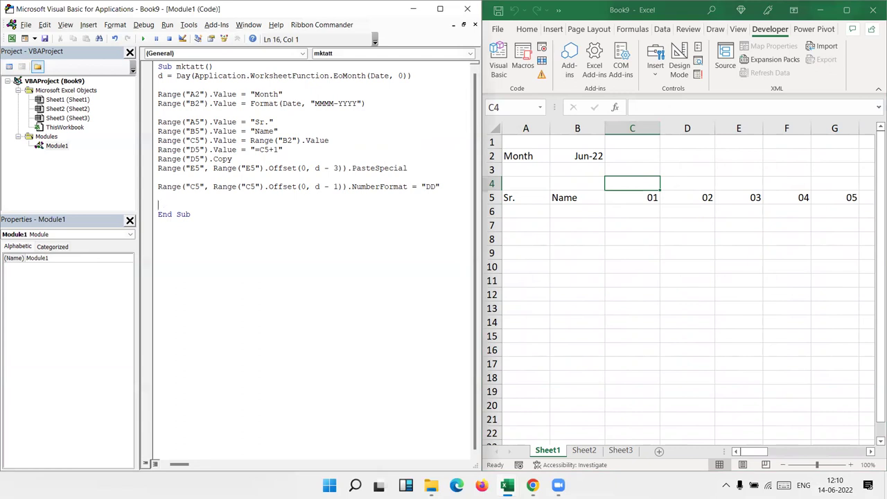
Add the line Range("C4").Value = "=text(c5,""DDd"")" above End Sub.
text(=)
key(BackSpace)
key(Up)
text(range)
text((")
key(BackSpace)
text("C)
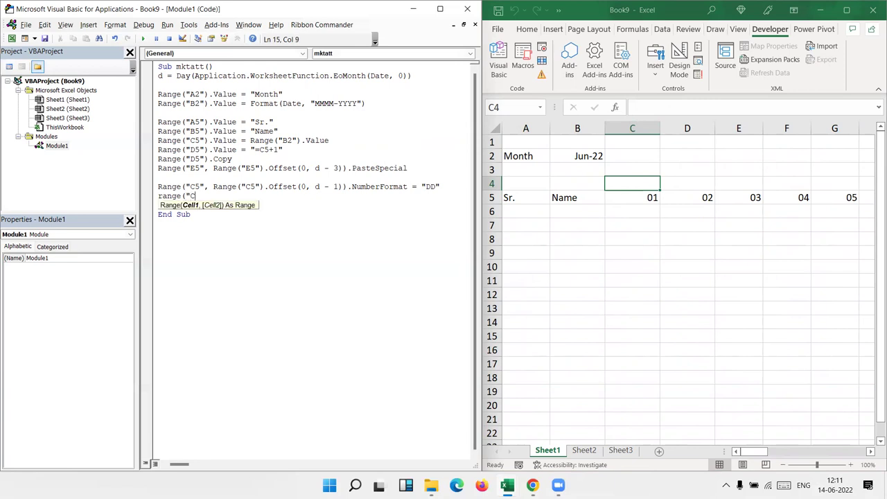
text(4").)
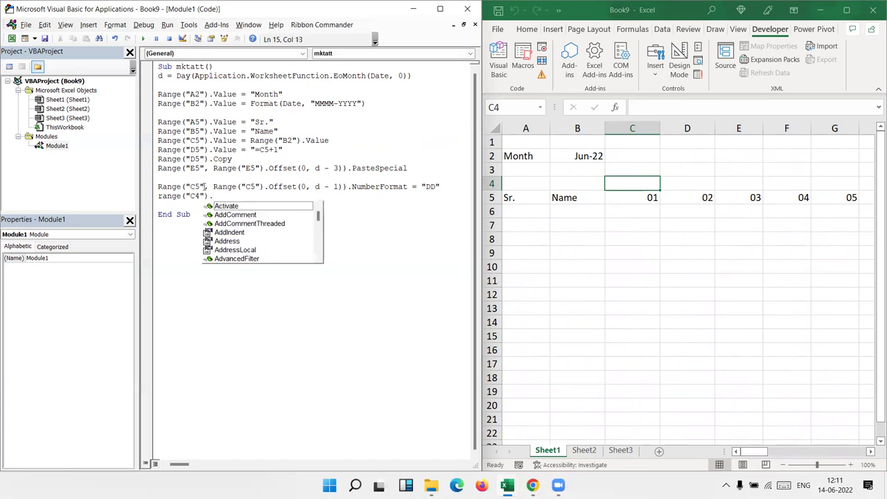
text(Value=)
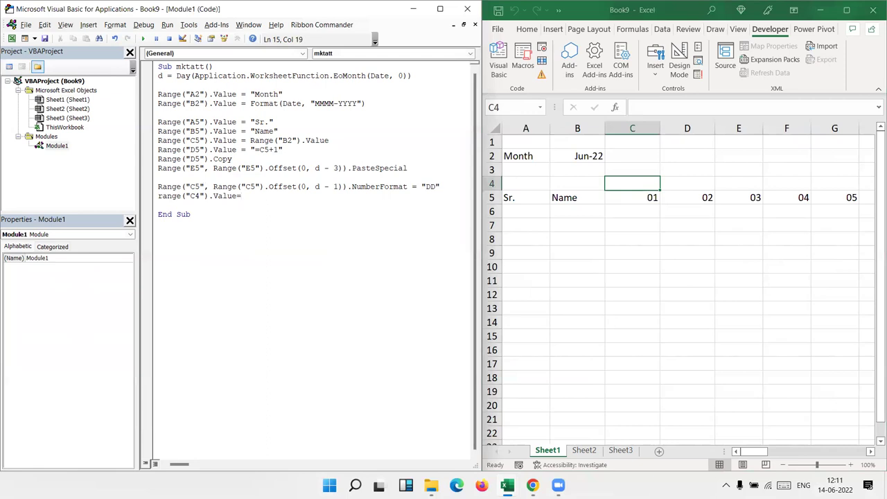
text("=text)
text((c5,")
text("DD"")
click(307, 197)
text(d"")
text()")
key(Down)
click(283, 195)
click(142, 38)
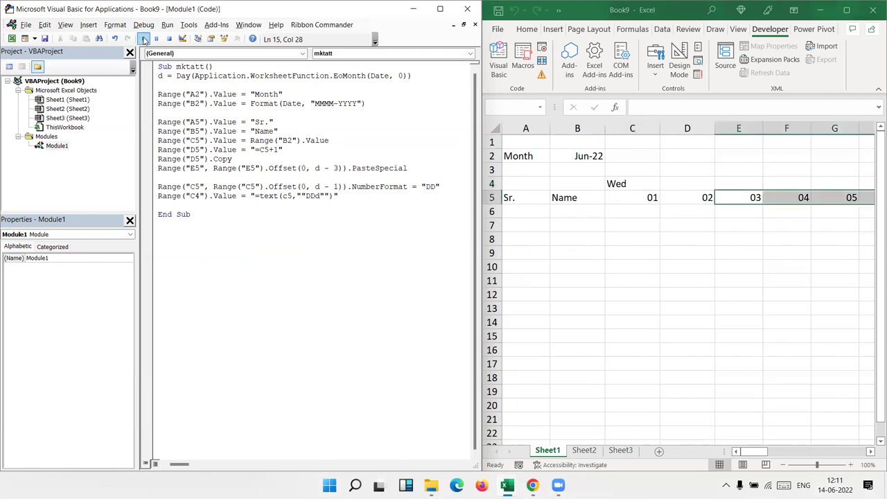
click(633, 182)
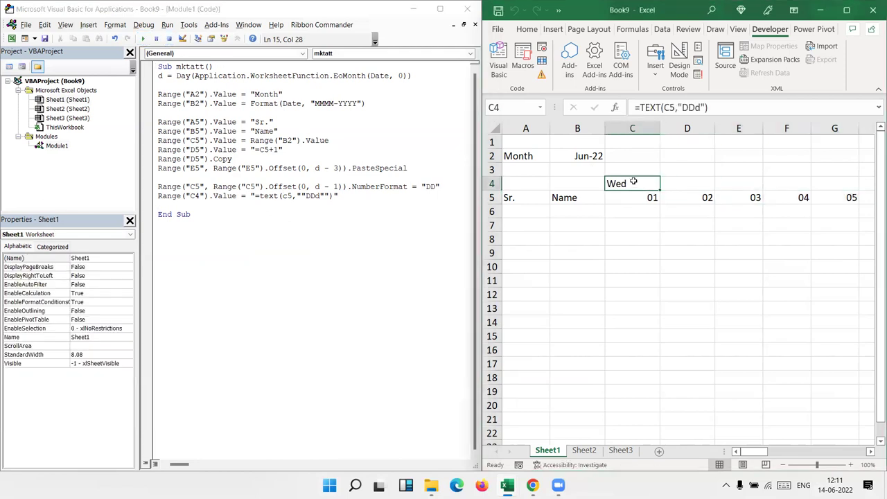
double_click(633, 182)
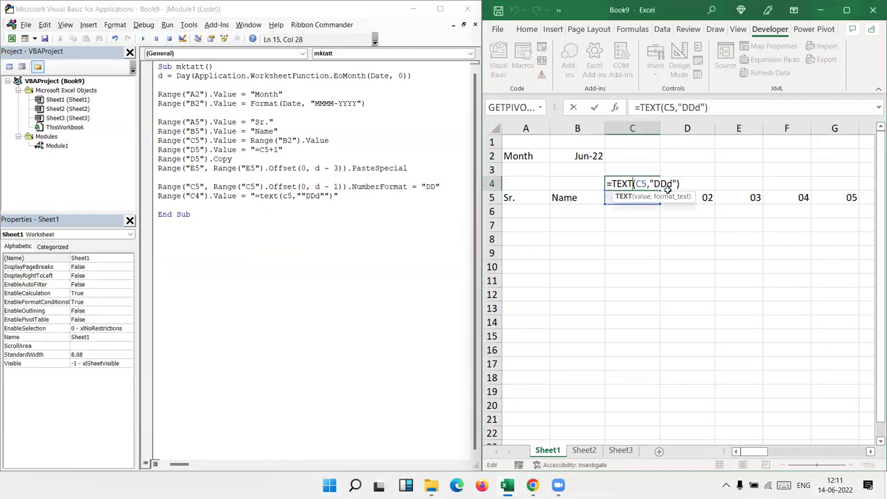
drag(651, 183, 676, 184)
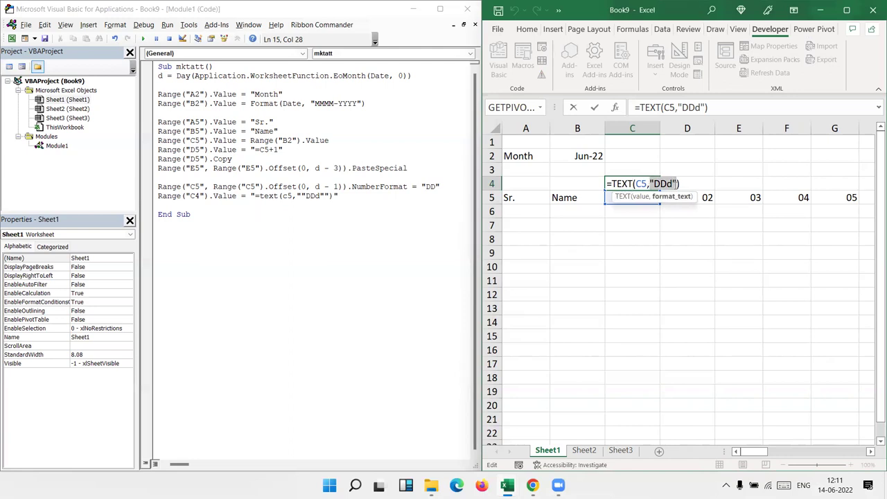
key(Return)
click(301, 196)
drag(301, 196, 251, 196)
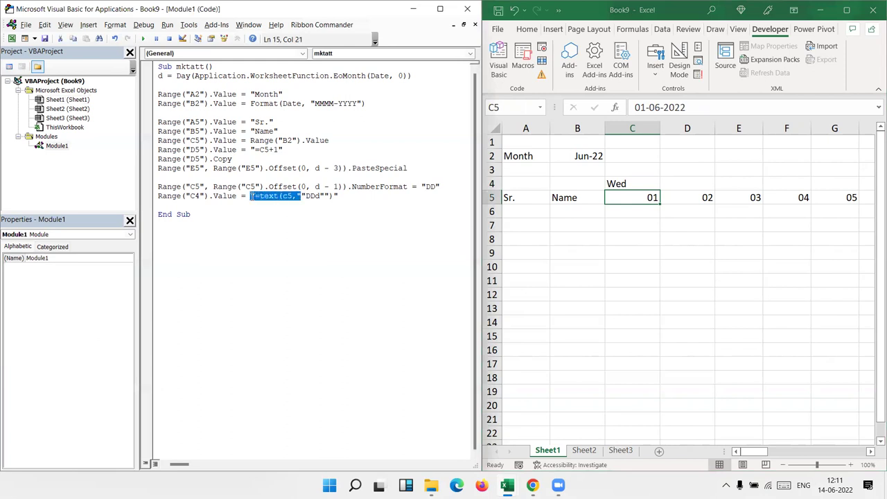
double_click(310, 194)
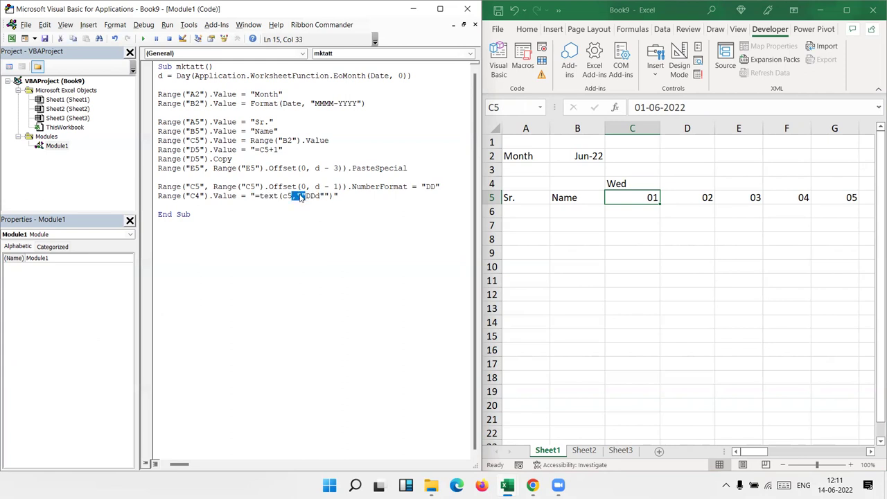
click(299, 196)
drag(300, 197, 307, 196)
click(622, 183)
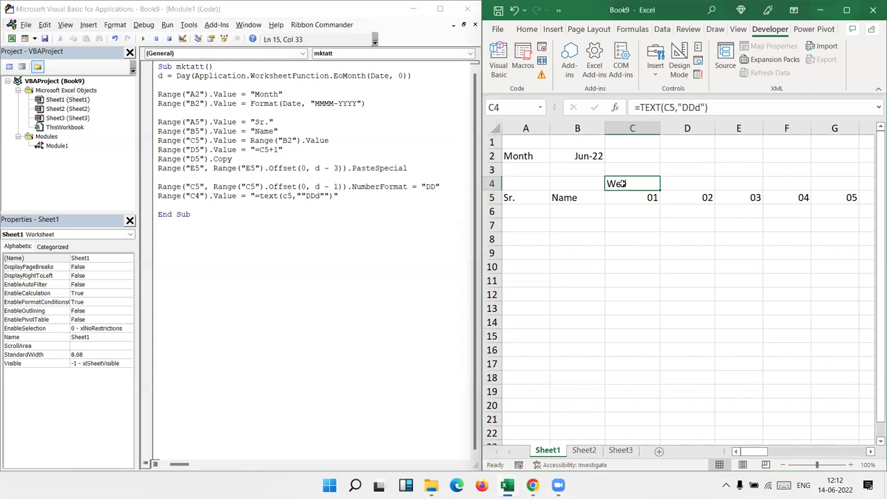
click(342, 199)
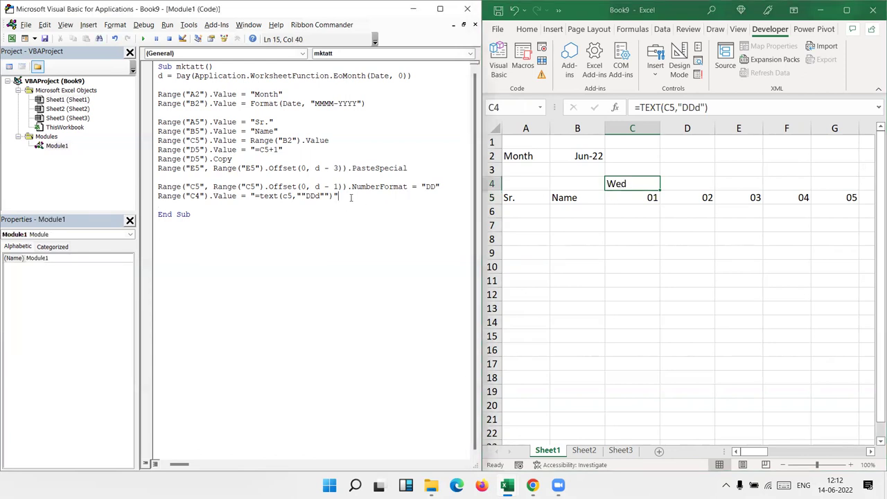
Add a Range("C4").Copy line to the macro.
key(Return)
text(range)
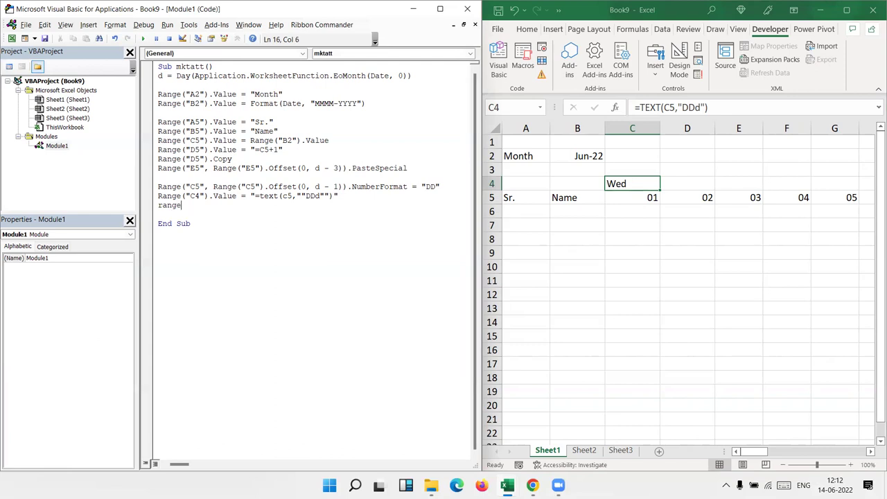
text(("C4)
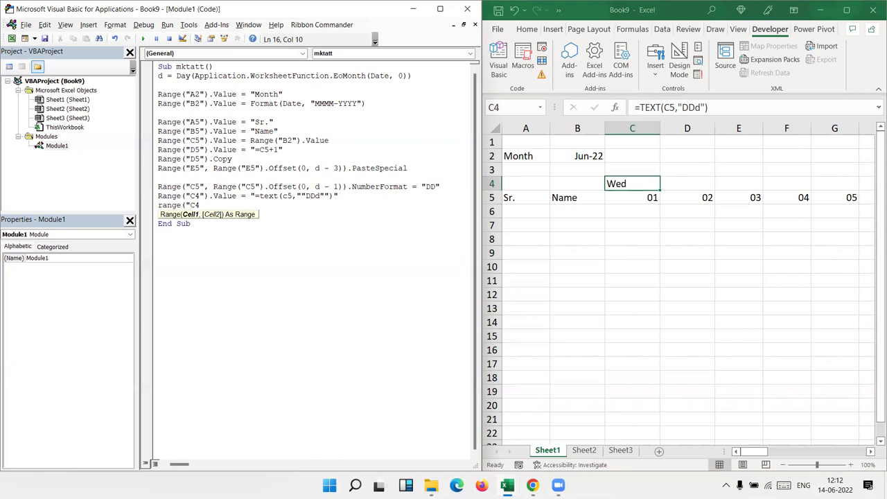
text(").co)
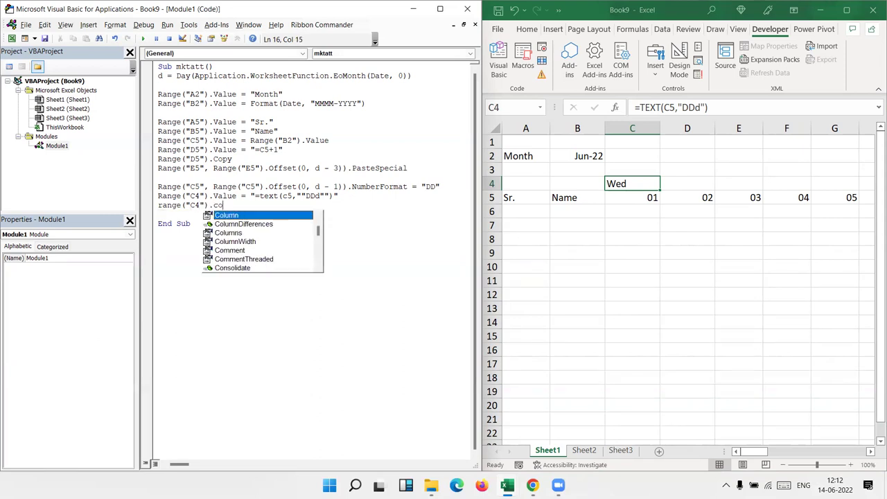
text(py)
key(Tab)
key(Return)
Add Range("D4", Range("D4").Offset(0, d - 2)).PasteSpecial to paste across row 4.
text(range)
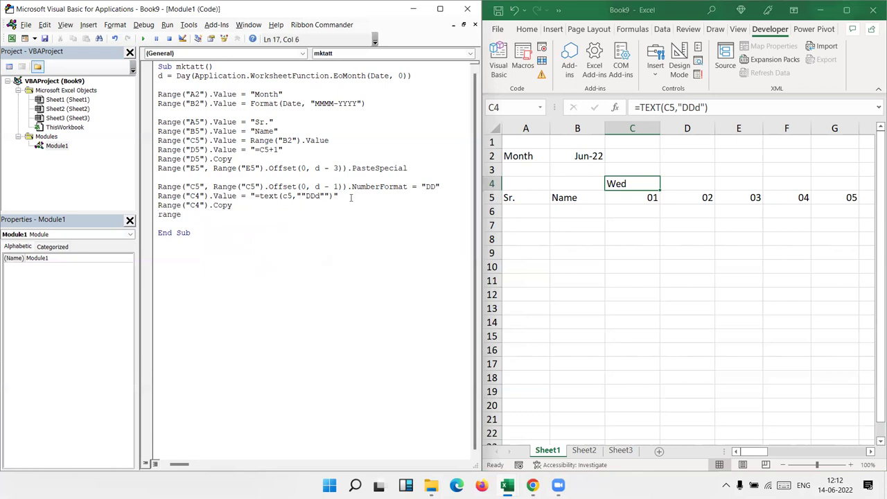
text((")
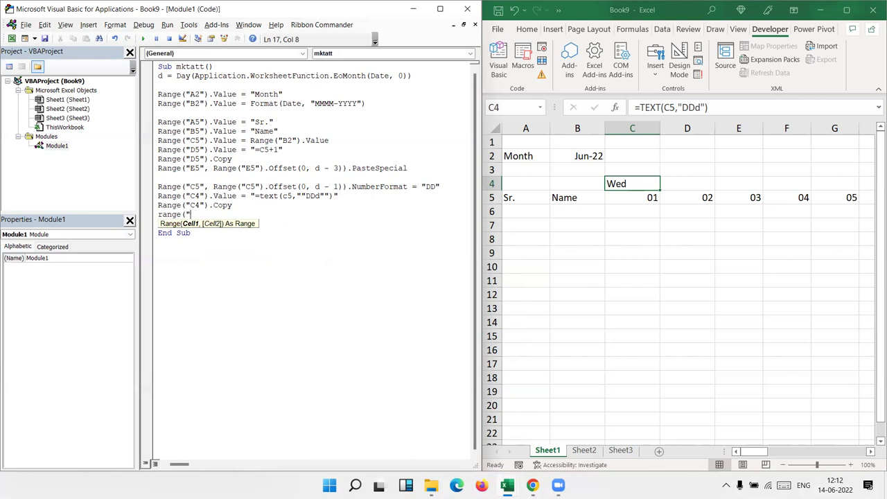
text(D)
text(4",)
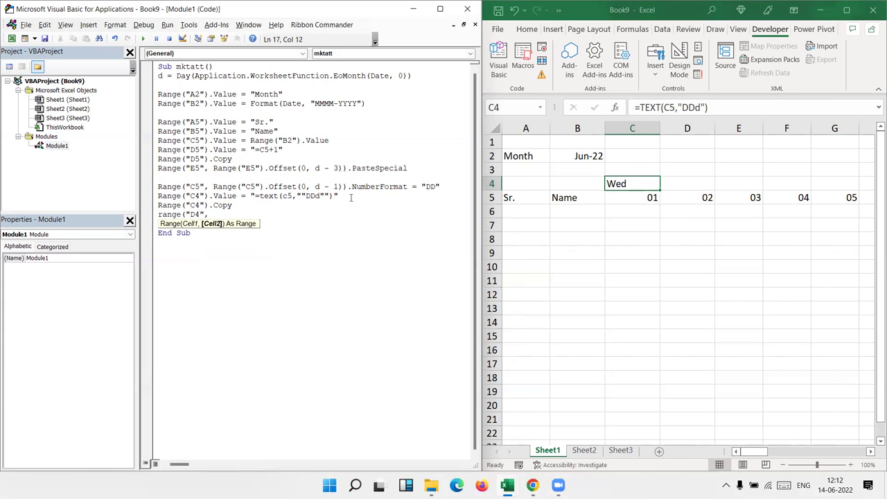
text(range("D4").of)
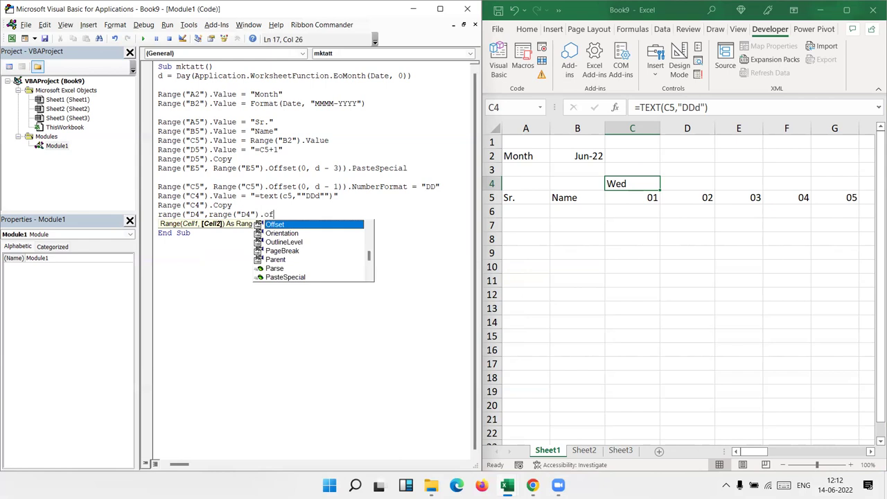
key(Tab)
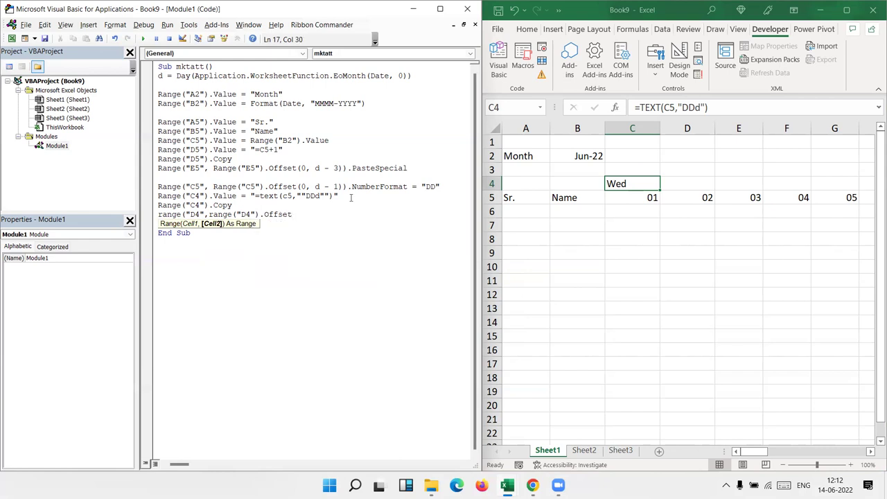
text((0,d-2))
text().pa)
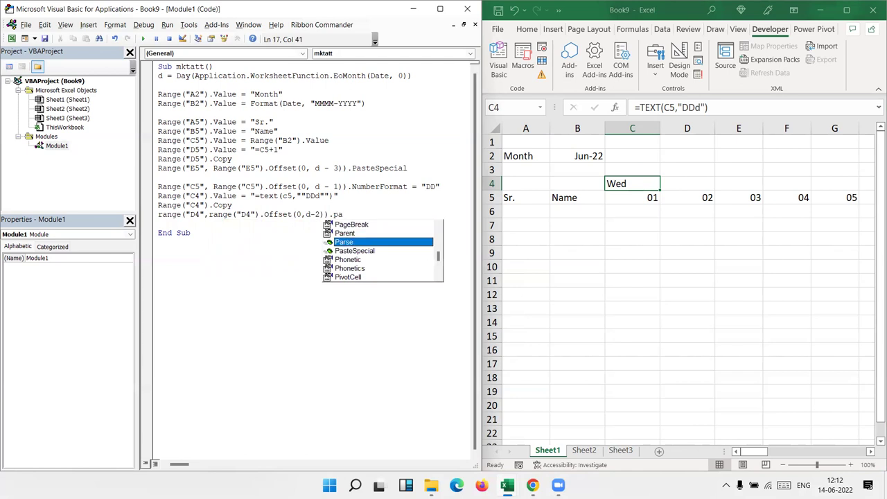
text(s)
key(Tab)
click(312, 250)
click(276, 230)
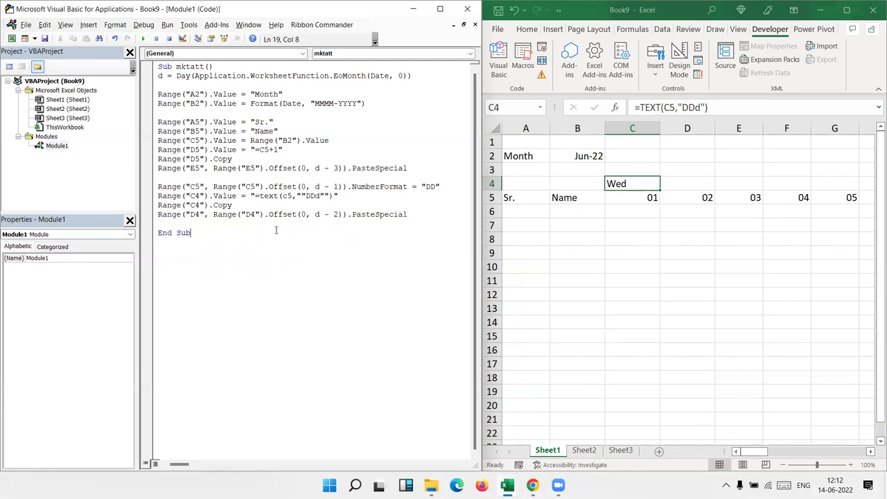
click(277, 215)
Run the macro and check row 4 shows Wed, Thu, Fri… above the day numbers.
click(144, 39)
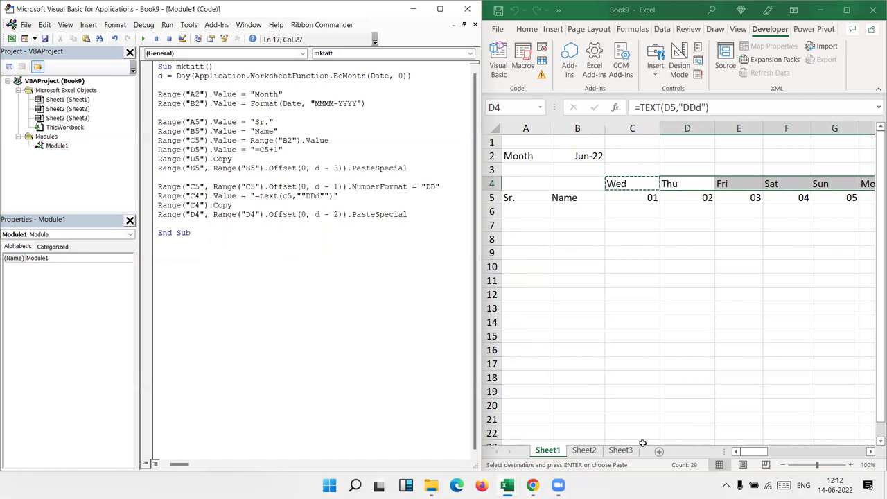
mouse_move(754, 452)
mouse_down()
mouse_move(858, 442)
mouse_move(734, 439)
mouse_up()
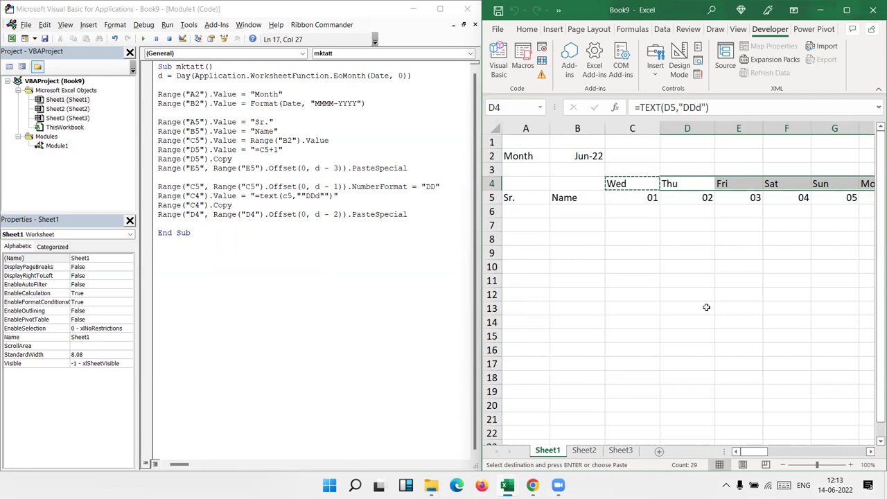
click(579, 238)
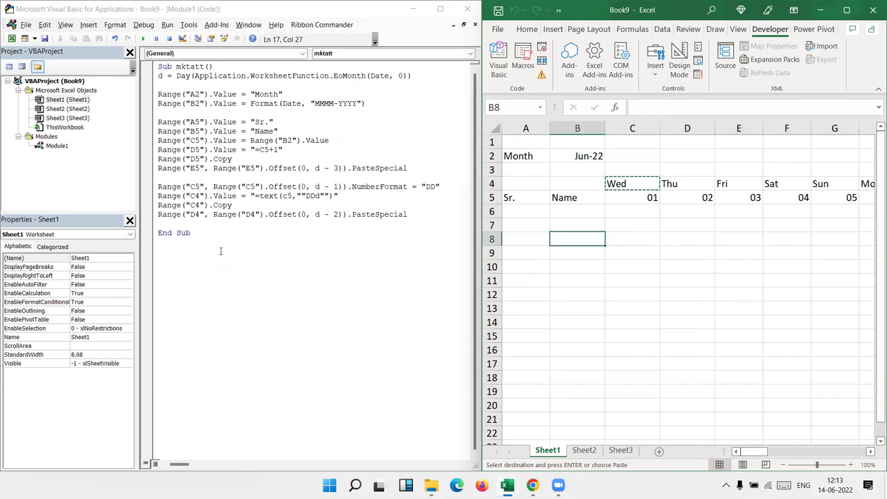
Add a Range("B8").Select line before End Sub and locate B8 on the sheet.
click(196, 223)
key(Return)
key(Return)
text(range("A1)
key(BackSpace)
key(BackSpace)
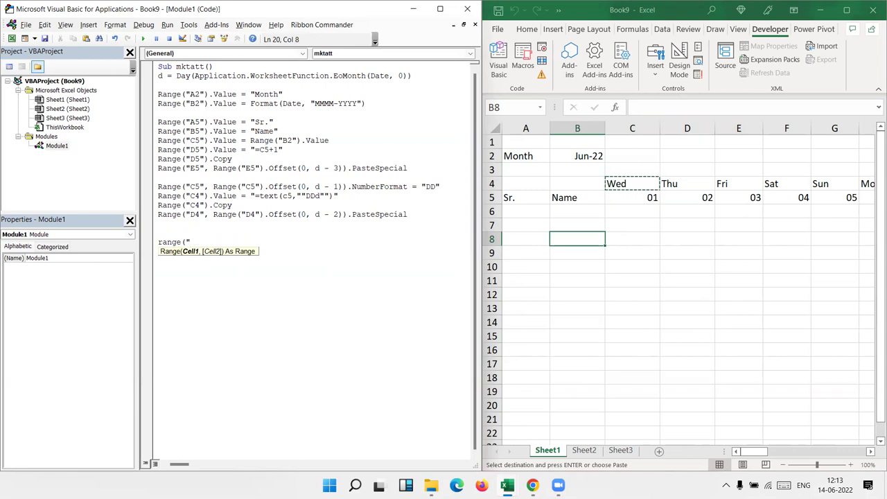
text(B8").Select)
key(Return)
click(590, 305)
click(581, 244)
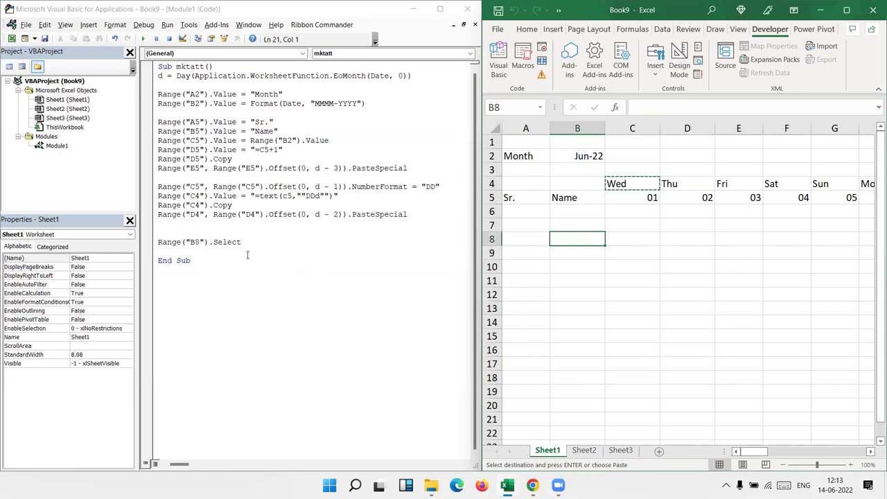
Extend that line to Range("B8").Offset(0, 2).Select and recheck B8 on the sheet.
click(210, 242)
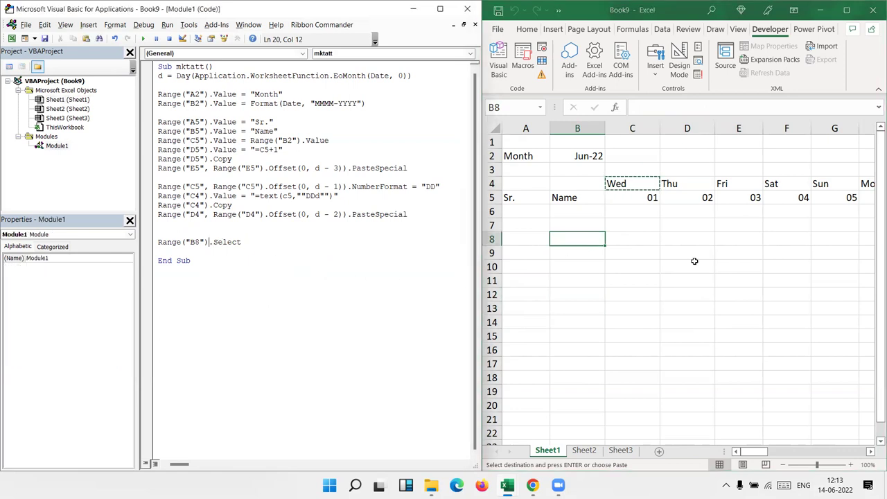
text(.od)
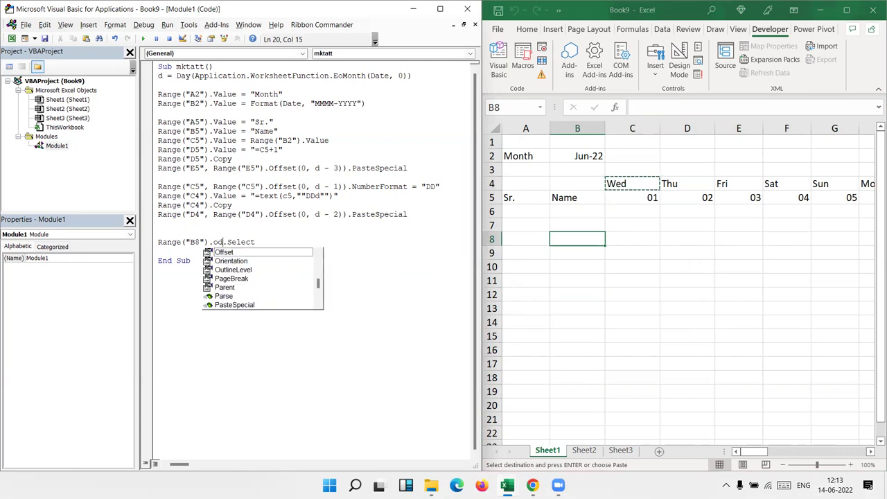
key(Tab)
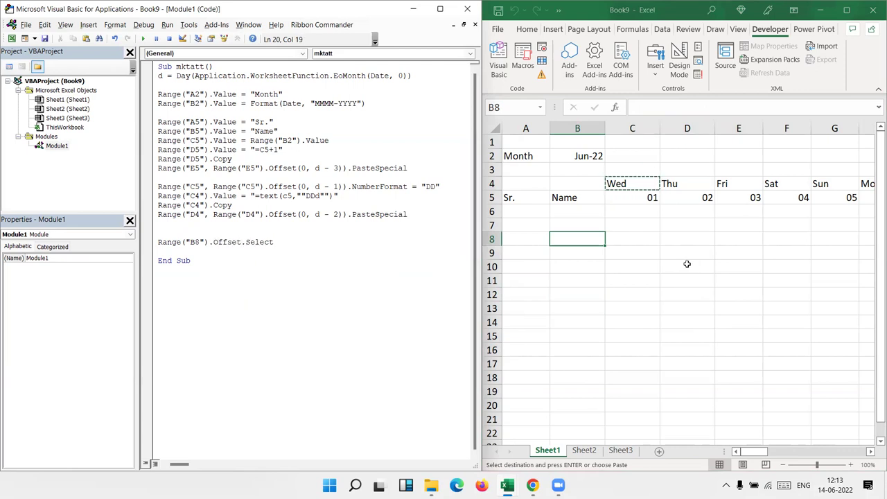
text((0)
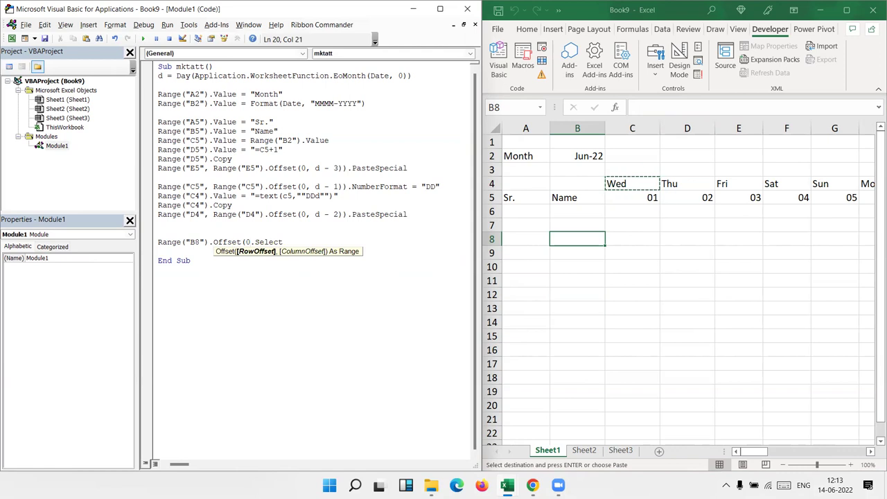
text(, 2))
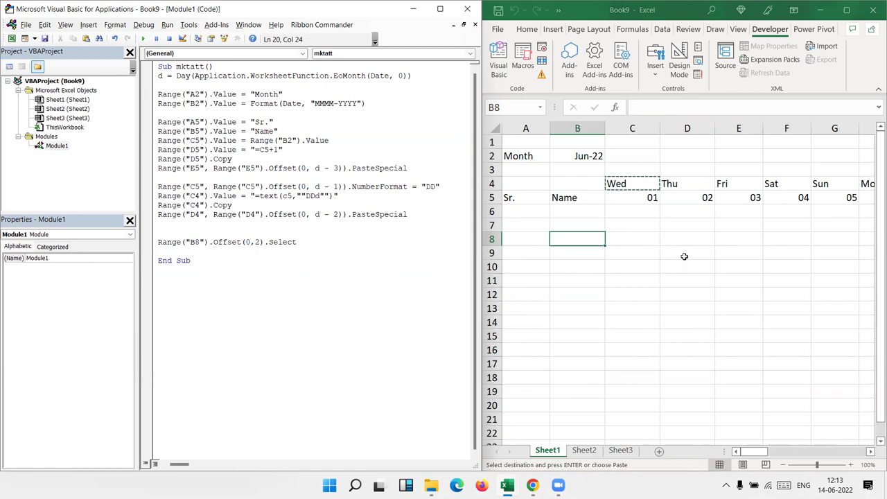
click(402, 353)
click(573, 282)
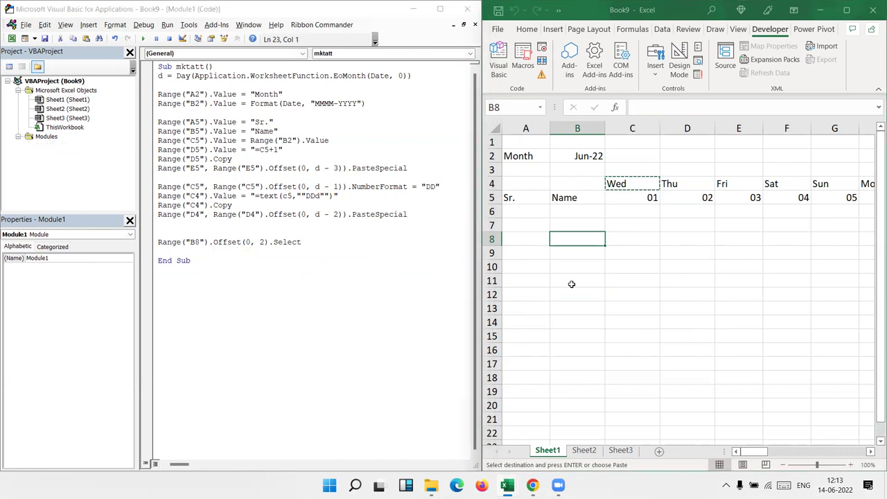
click(567, 239)
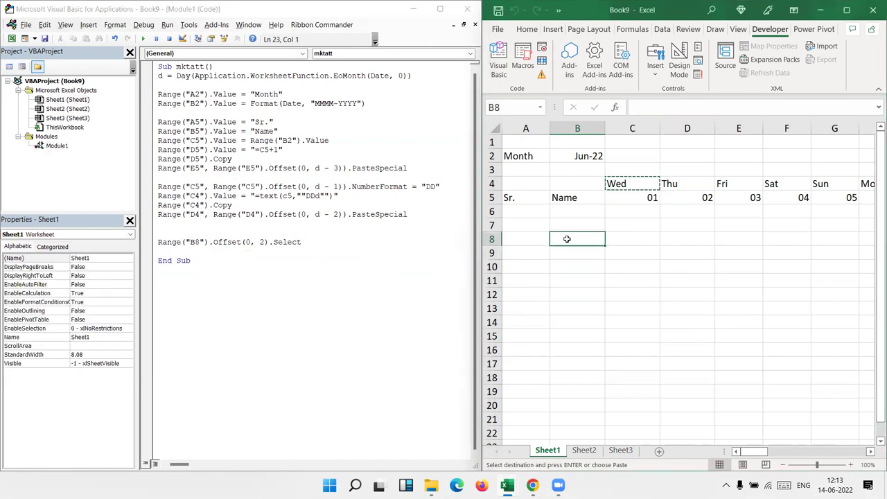
Change the test line's offset from Offset(0, 2) to Offset(5, 2).
key(Right)
key(Right)
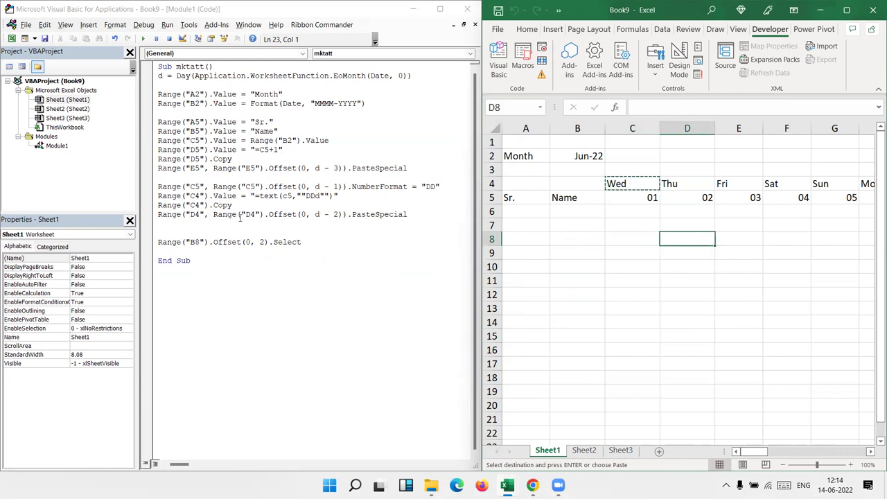
click(250, 242)
key(BackSpace)
text(5)
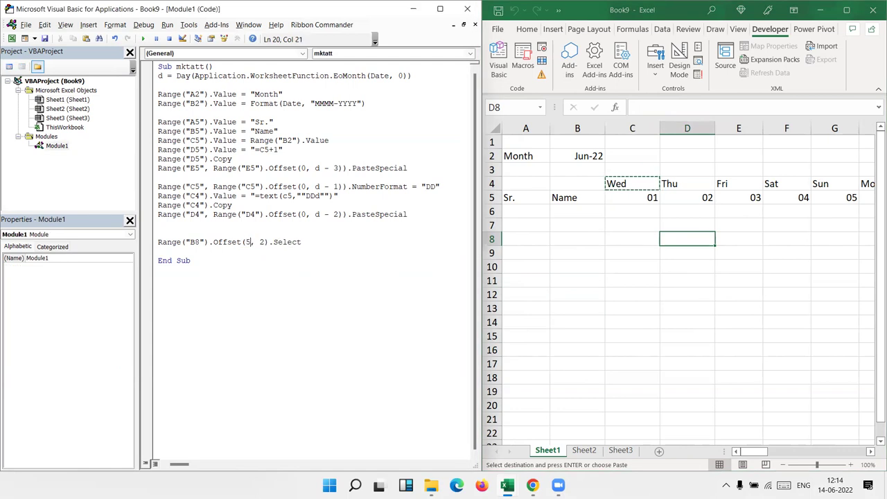
click(399, 277)
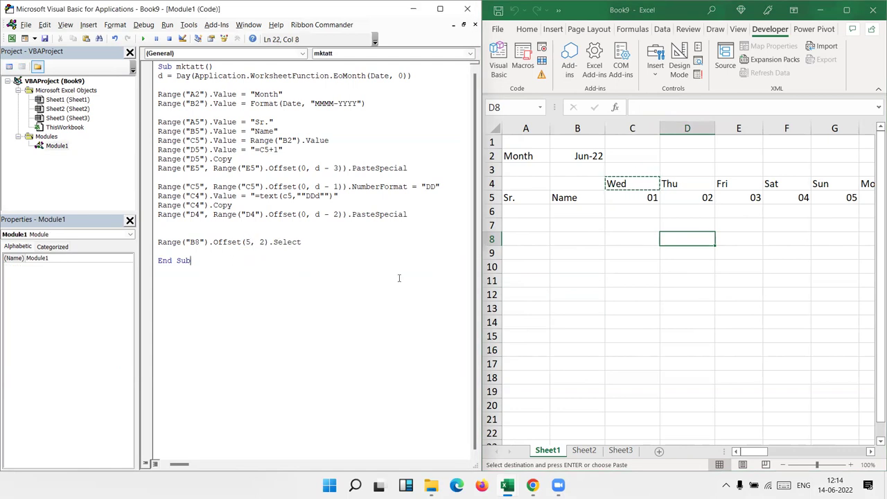
Verify five rows down and two columns right of B8 is D13, then highlight the test line.
click(575, 241)
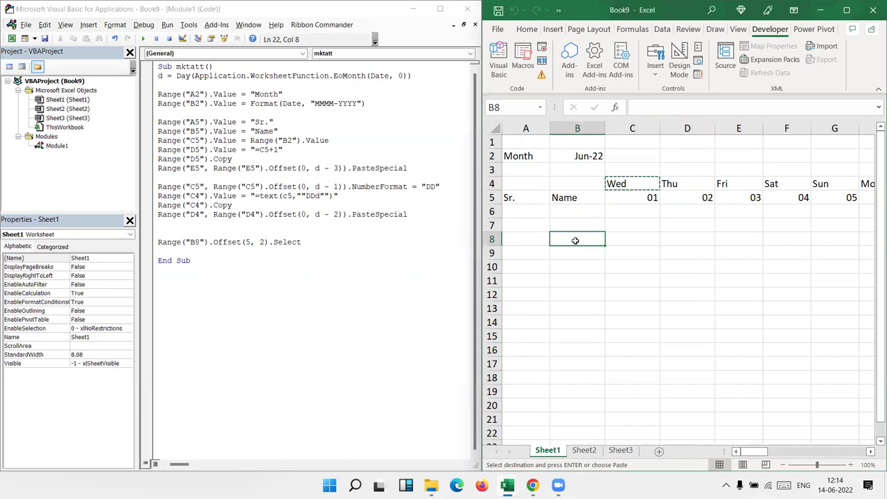
key(Down)
key(Down)
key(Down)
key(Down)
key(Down)
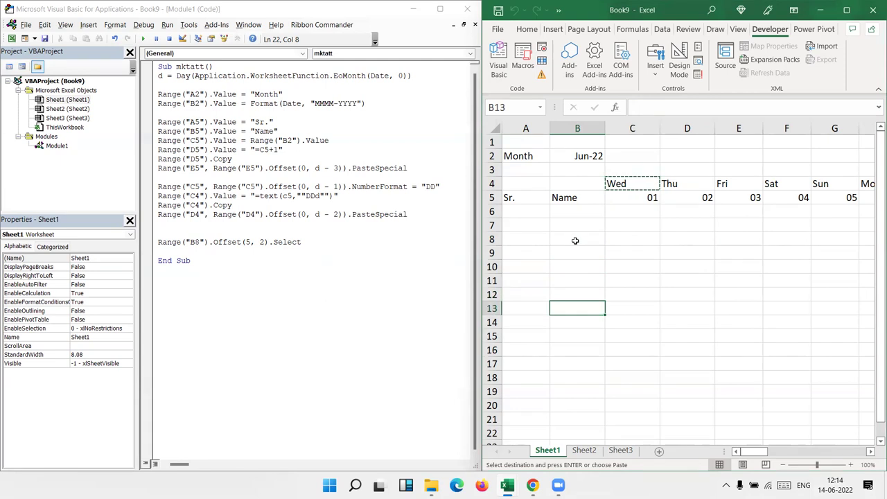
key(Right)
key(Right)
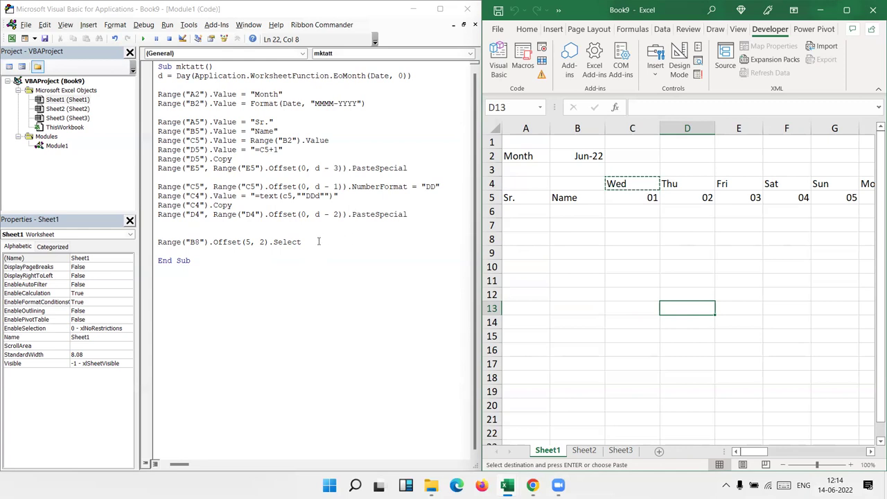
drag(318, 241, 162, 237)
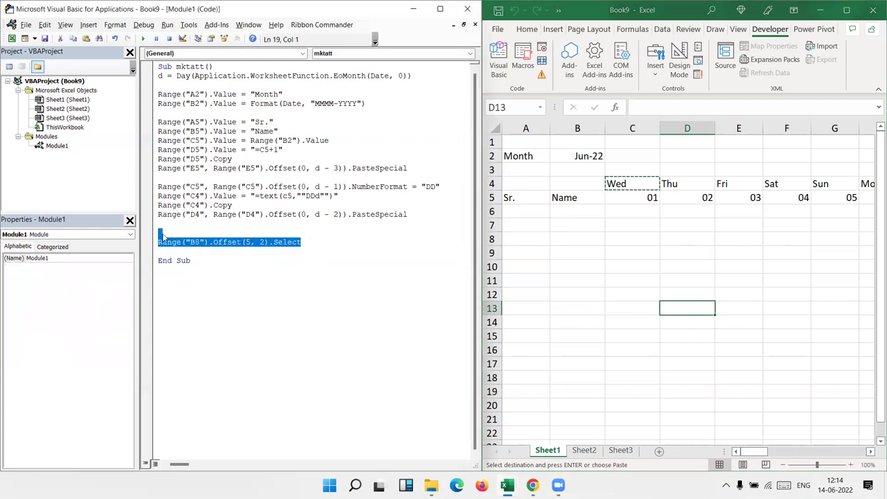
Delete the B8 offset test line and highlight the day-count variable d.
key(Delete)
click(161, 77)
double_click(161, 77)
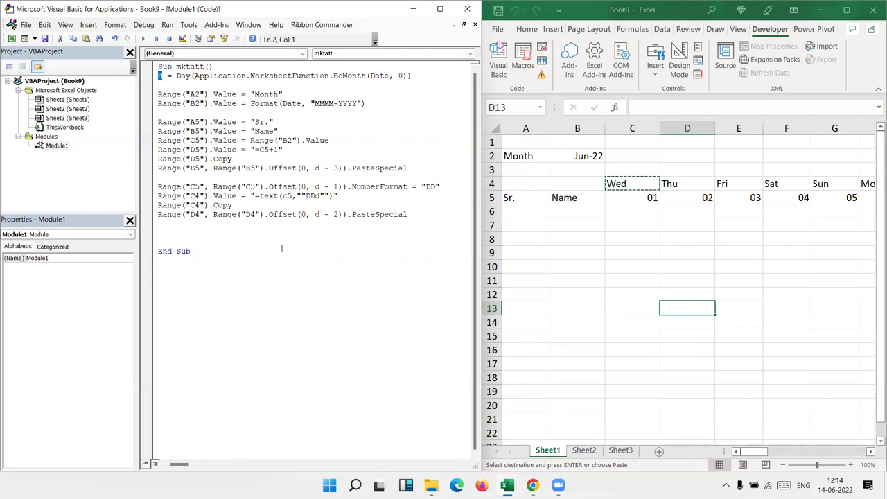
Check the weekday formulas in C4 and D4 and confirm row 4 ends at column AF.
click(619, 185)
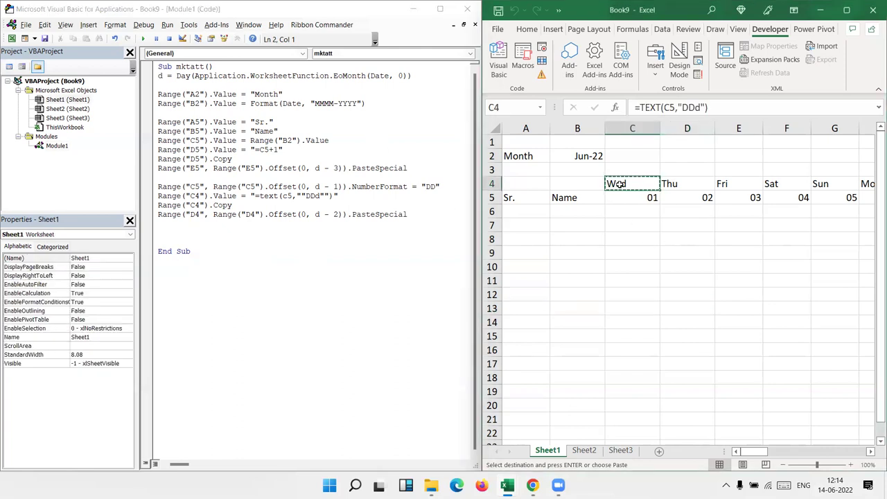
click(666, 187)
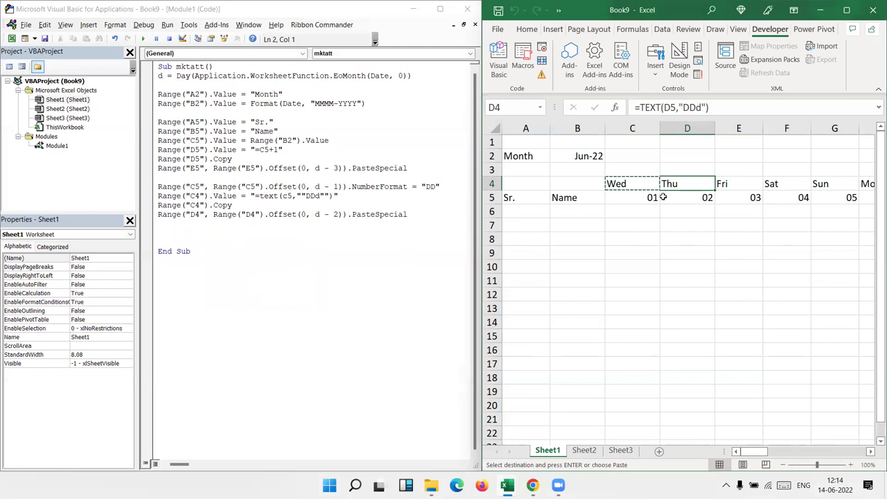
drag(663, 197, 662, 197)
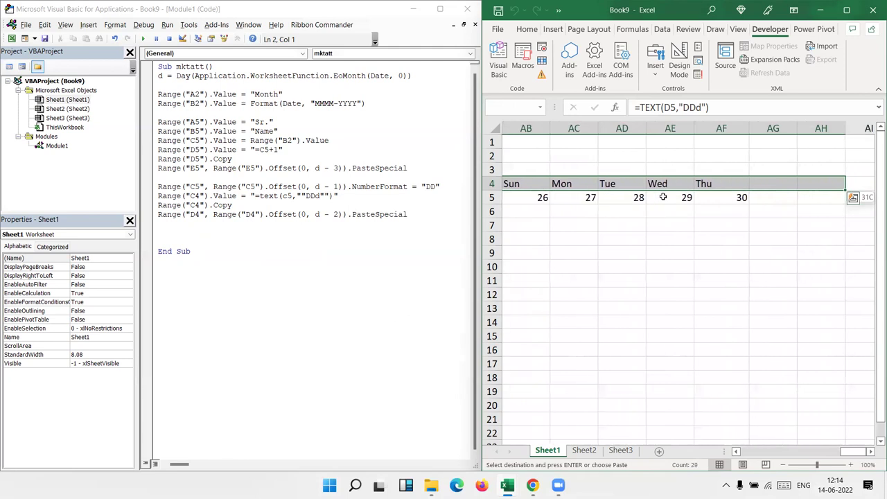
drag(662, 197, 663, 198)
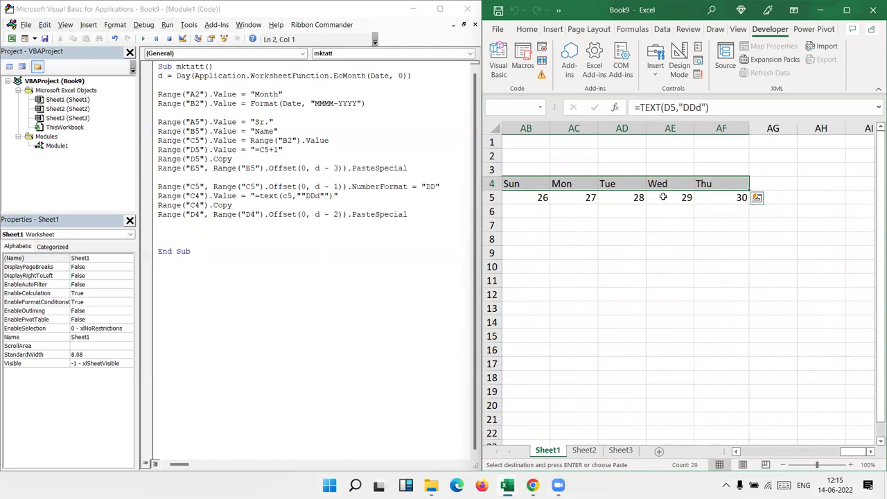
key(Left)
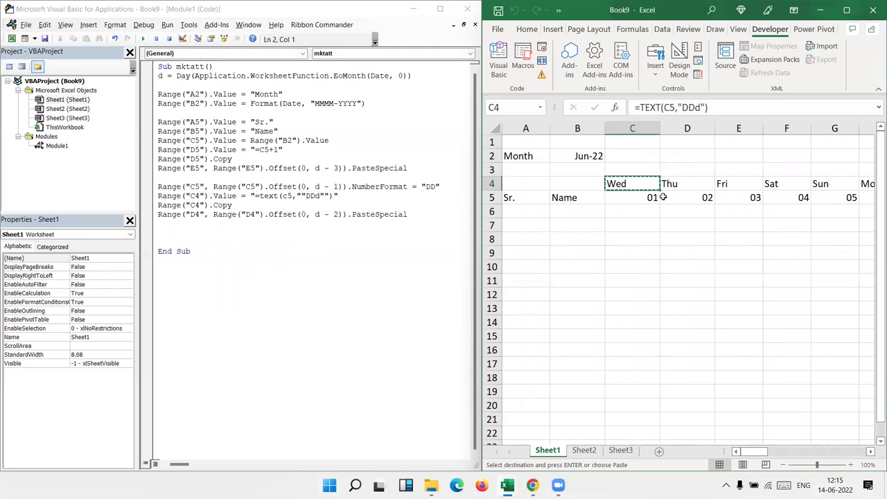
double_click(336, 214)
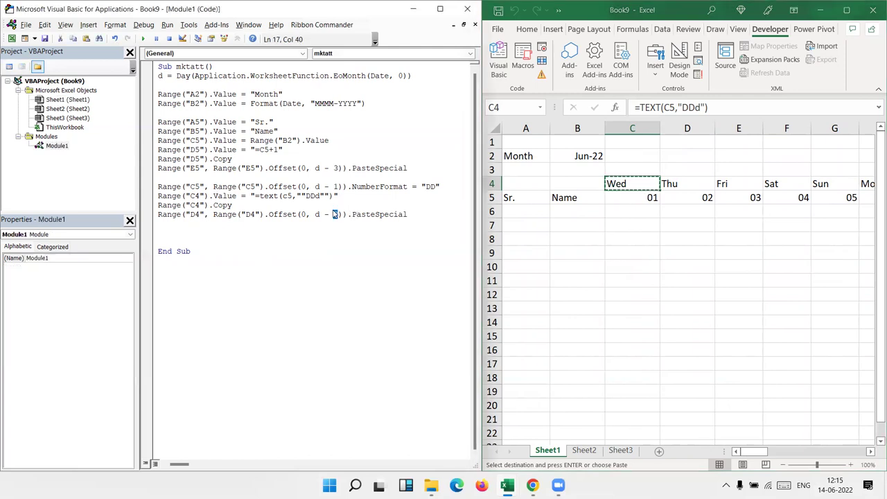
double_click(337, 168)
double_click(337, 186)
click(310, 203)
click(681, 186)
click(735, 184)
click(783, 184)
click(814, 188)
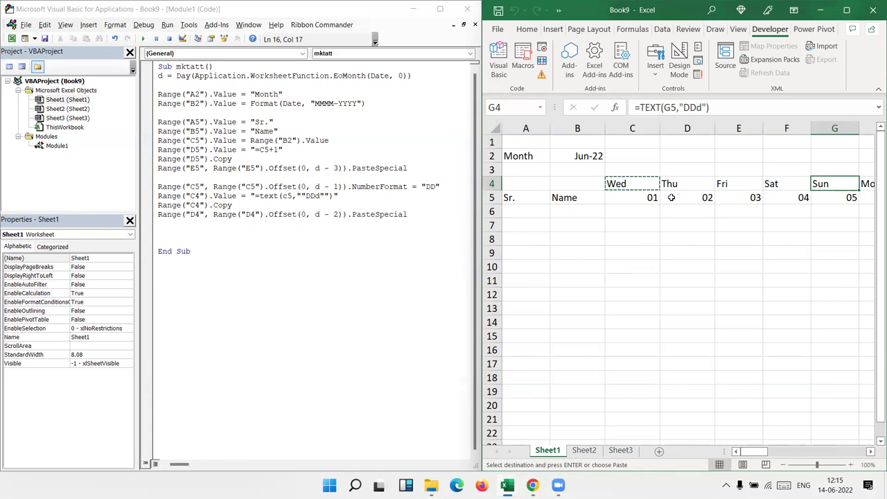
click(323, 241)
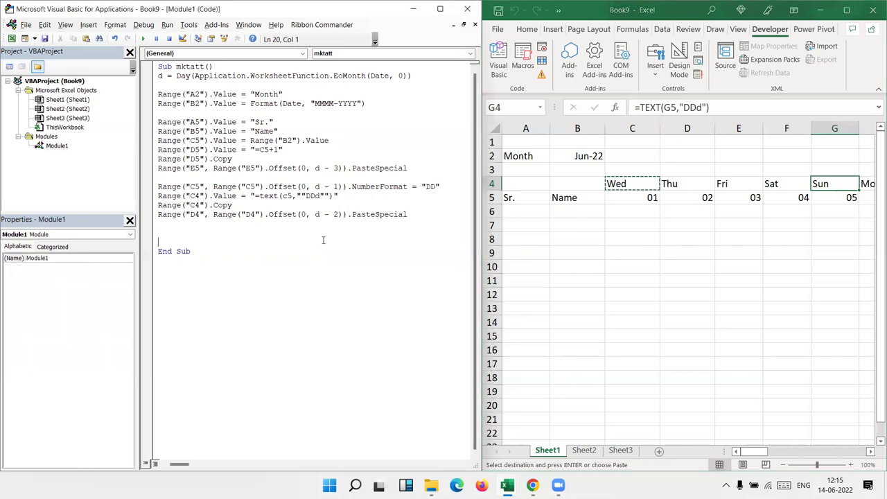
click(597, 158)
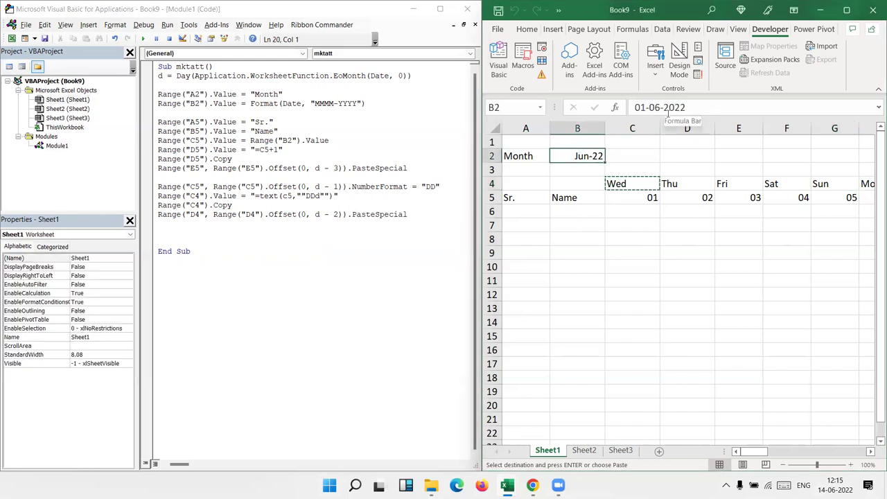
click(671, 186)
click(703, 200)
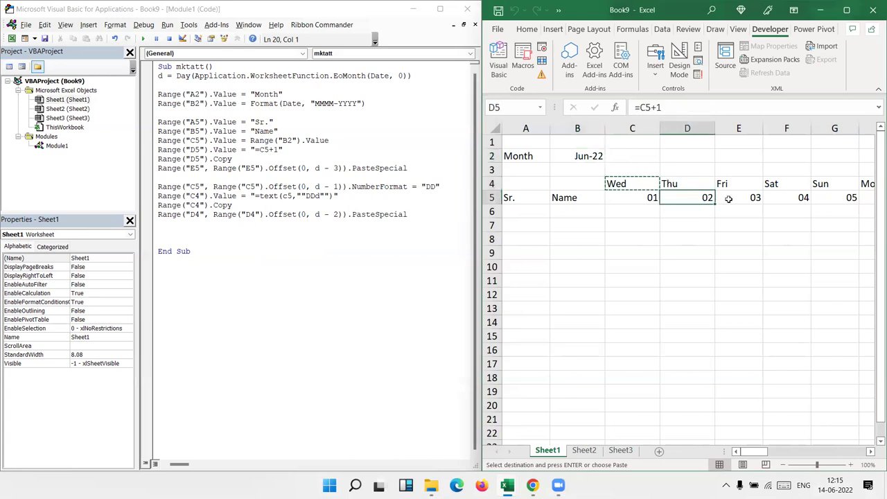
click(728, 200)
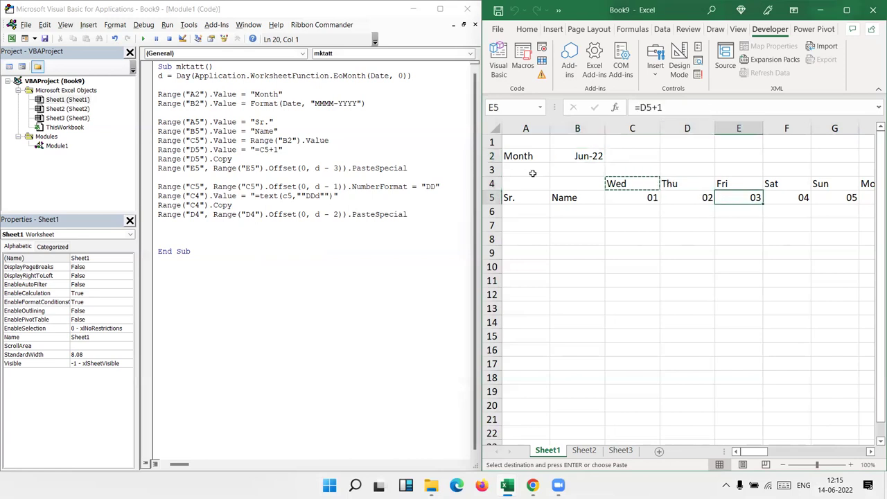
click(254, 232)
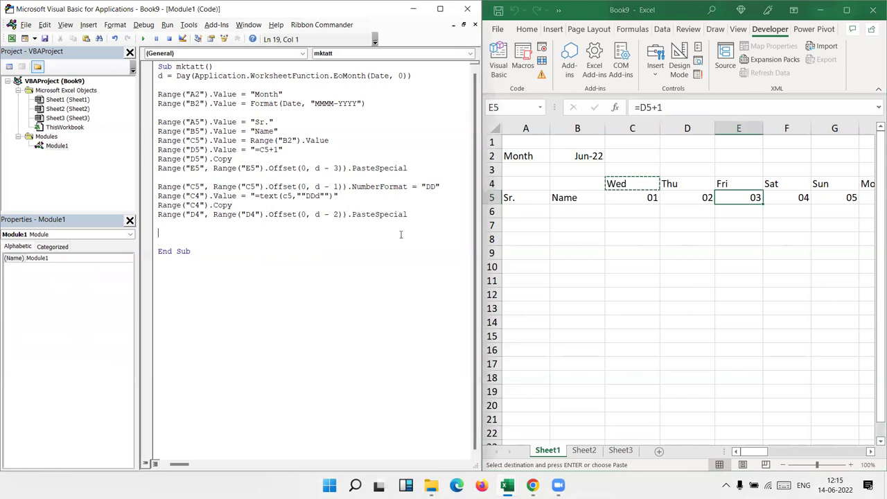
mouse_move(513, 212)
mouse_down()
mouse_move(521, 258)
mouse_move(513, 320)
mouse_move(515, 274)
mouse_up()
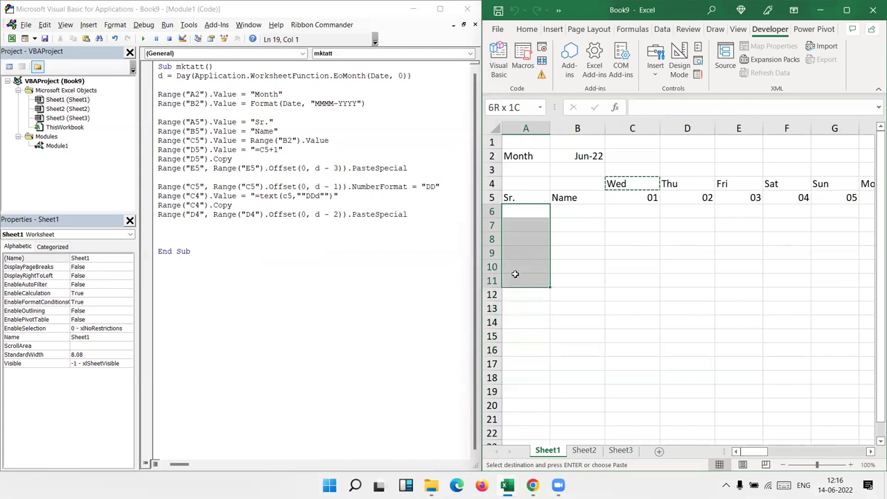
Mark A6:A12 as the serial area and add Range("A6").Value = 1 before End Sub.
drag(515, 274, 514, 297)
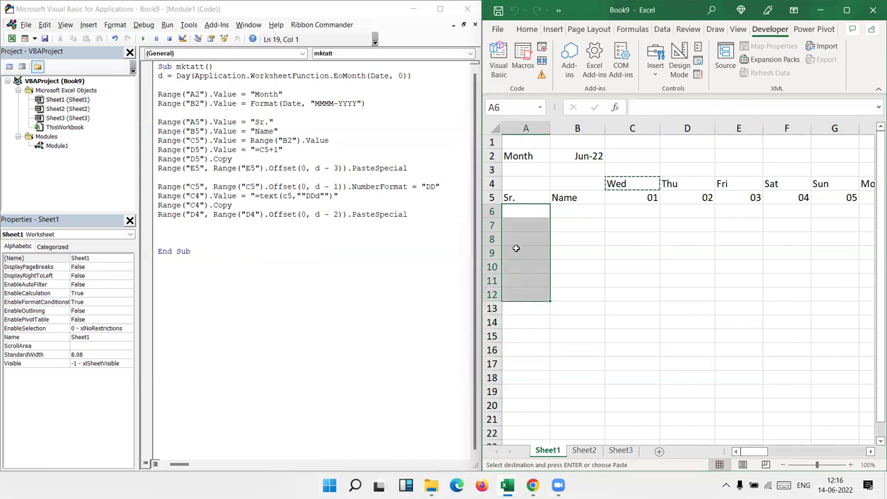
click(241, 241)
key(Return)
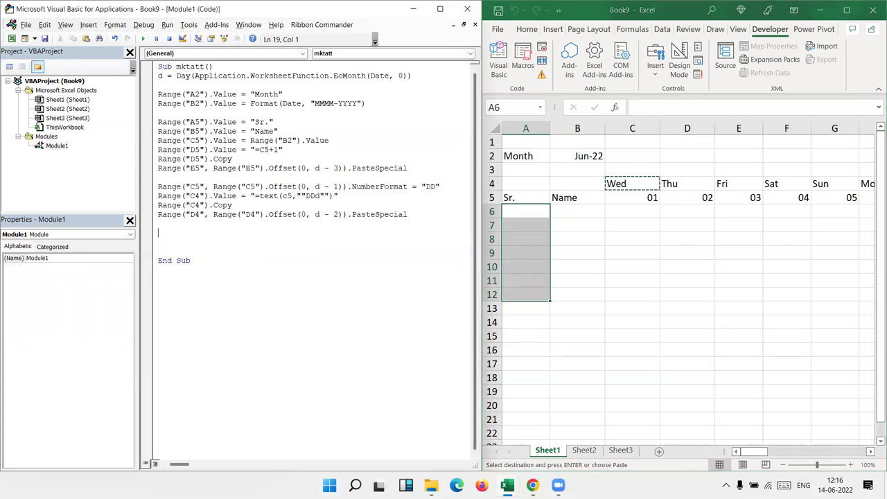
text(=)
key(BackSpace)
text(range)
text(("A)
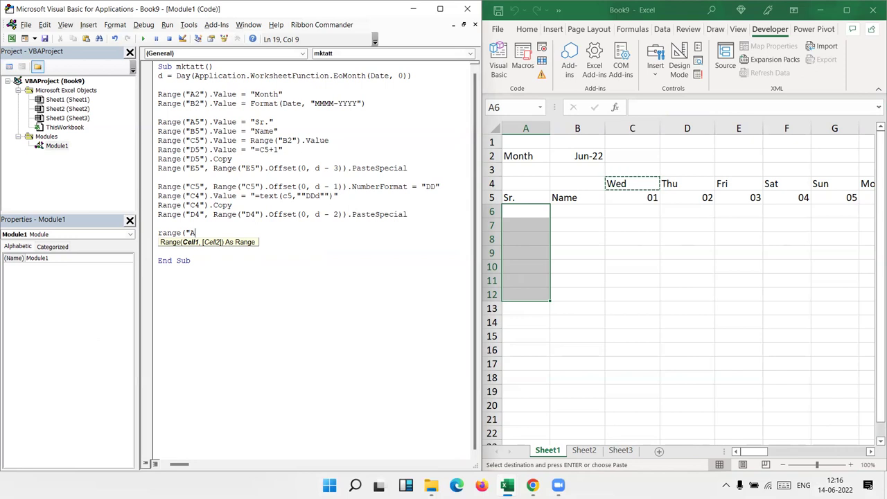
text(6")
text().)
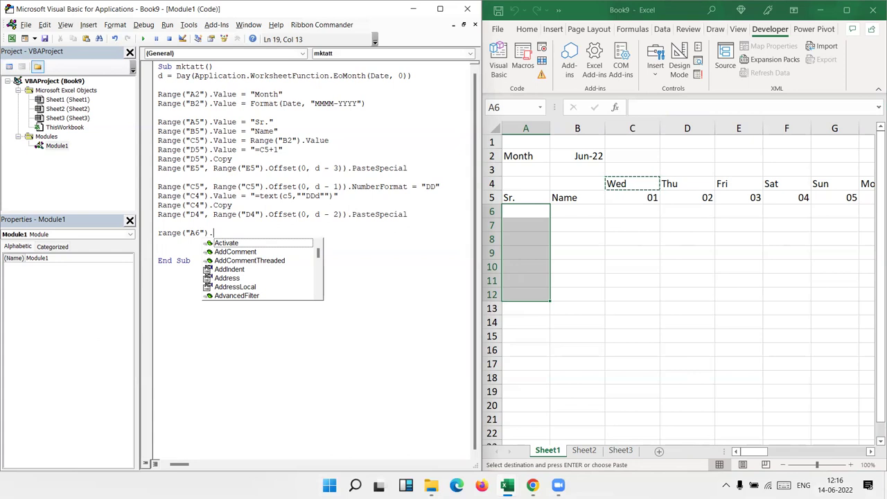
key(BackSpace)
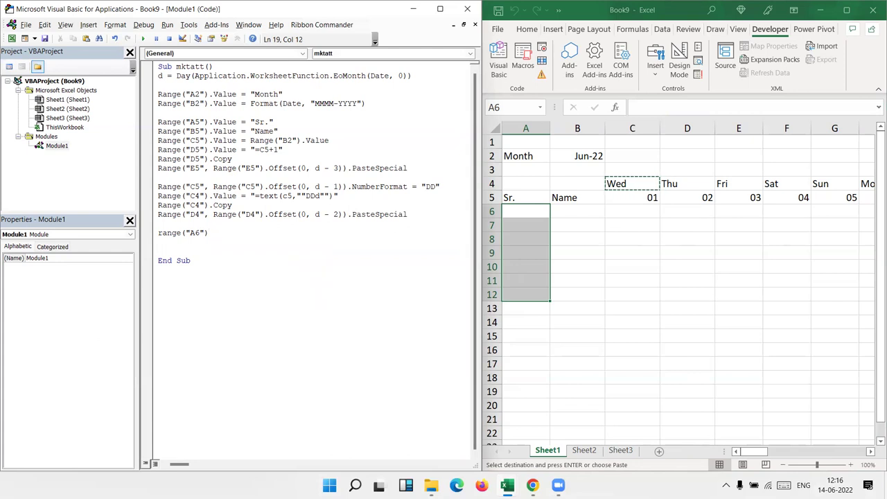
text(.valu)
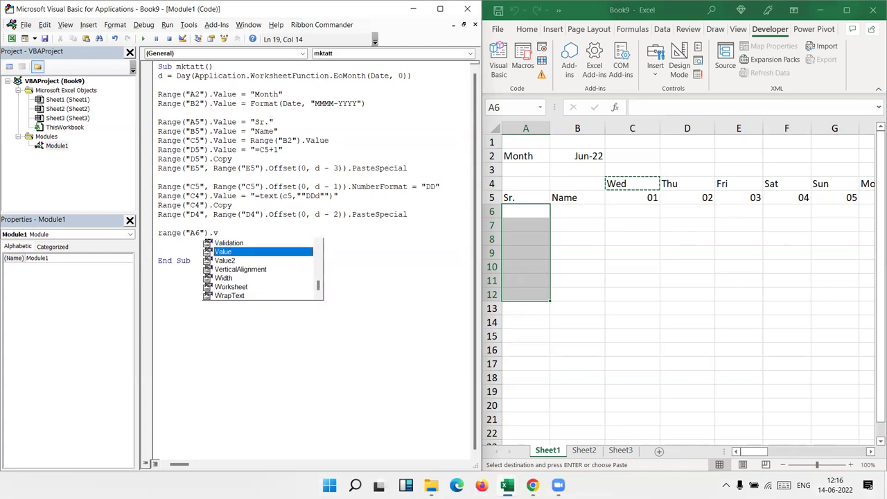
key(Tab)
text(= 1)
key(Return)
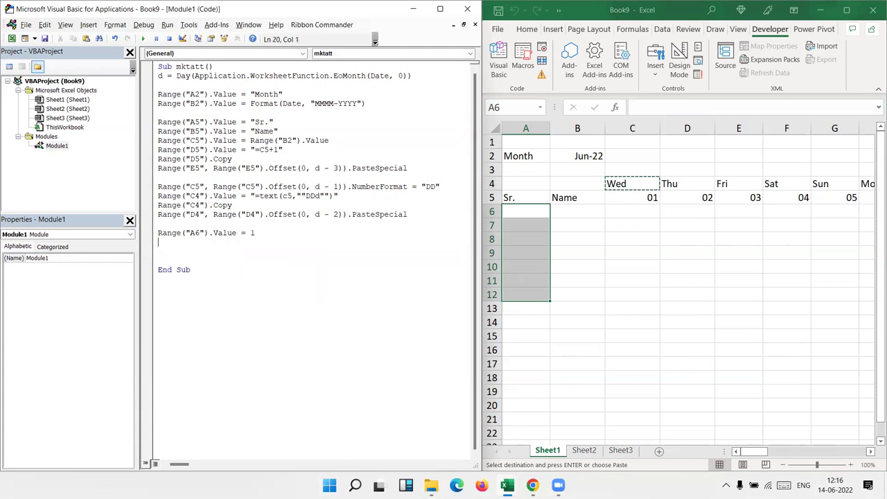
Add a line setting Range("A7").Value to the formula =A6+1.
text(range)
text(("A6)
key(BackSpace)
text(6")
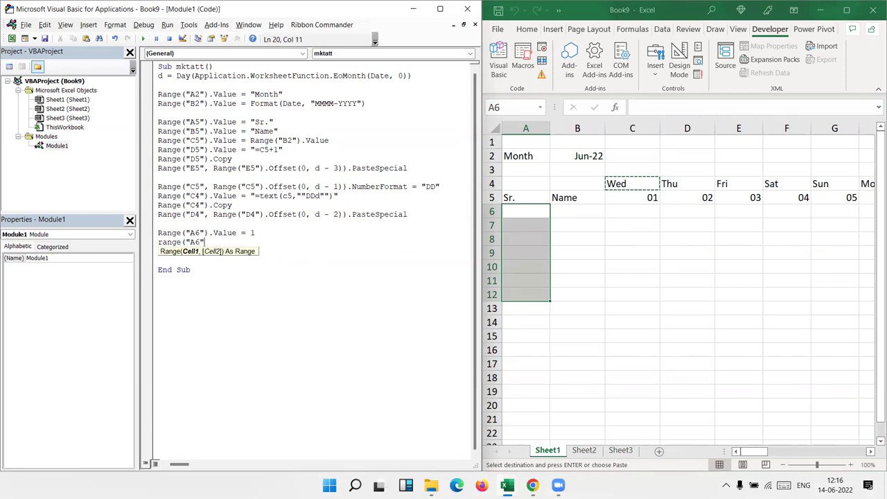
text().valu)
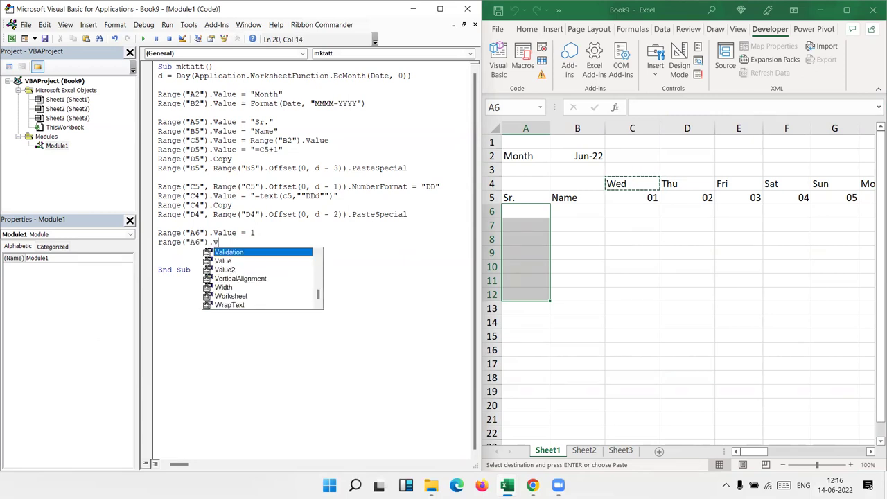
key(Tab)
text(=")
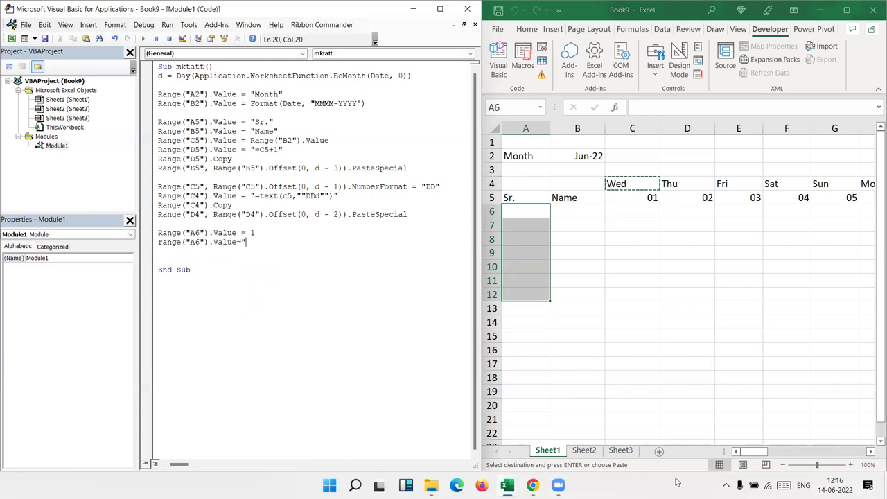
click(200, 241)
key(BackSpace)
text(7)
click(257, 240)
text(A6)
text(+1"=)
Add a Range("A7").Copy line to the macro.
key(Return)
text(ran)
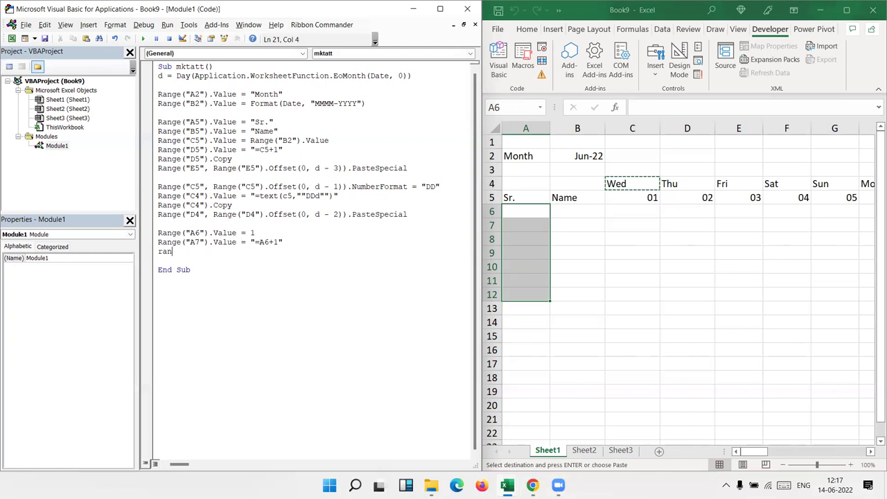
text(ge)
text(("A)
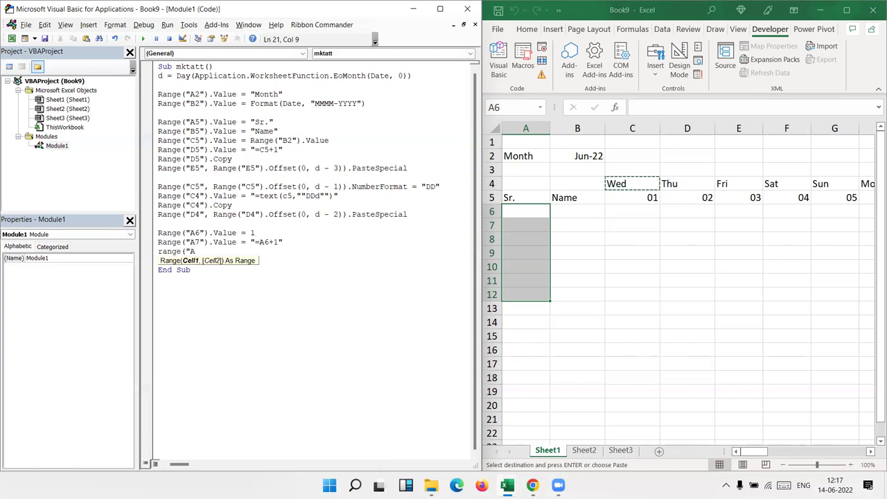
text(6)
key(BackSpace)
text(7")
text().cop)
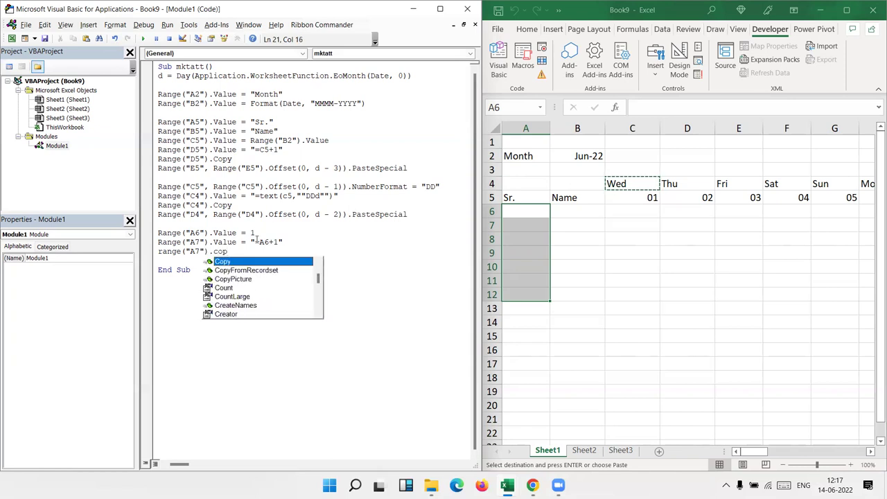
key(Return)
Add Range("A7", Range("A7").Offset(7, 0)).PasteSpecial to paste the formula down the Sr. column.
text(range()
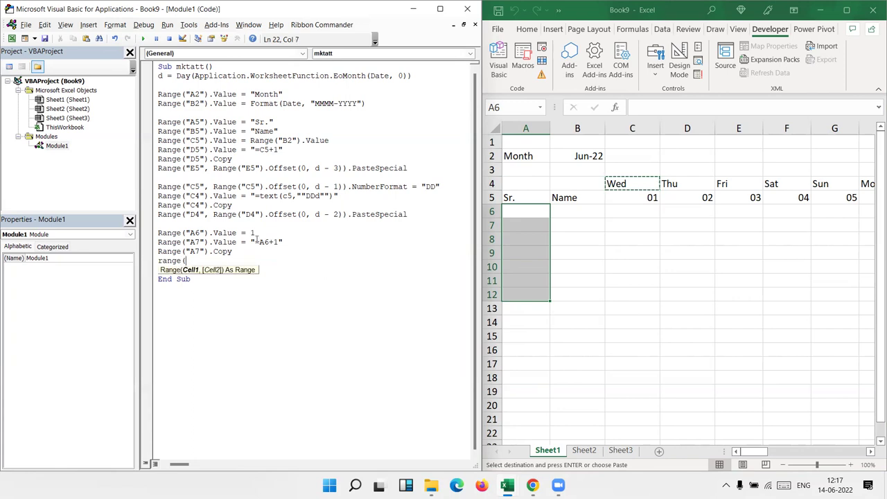
text("A)
text(6)
key(BackSpace)
text(7",range("A7")
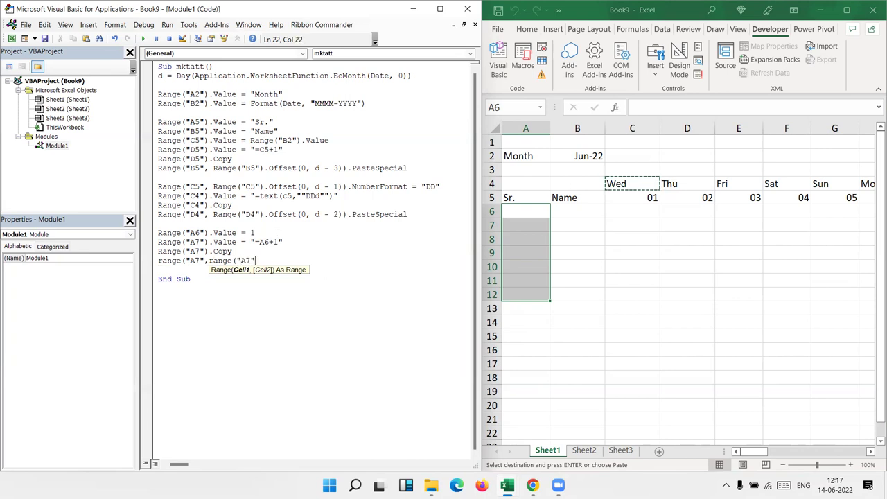
text().o)
key(Tab)
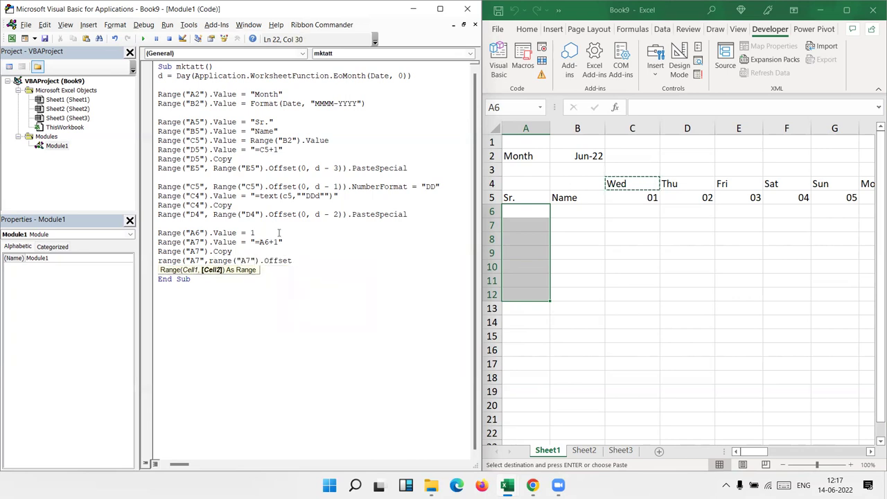
text(()
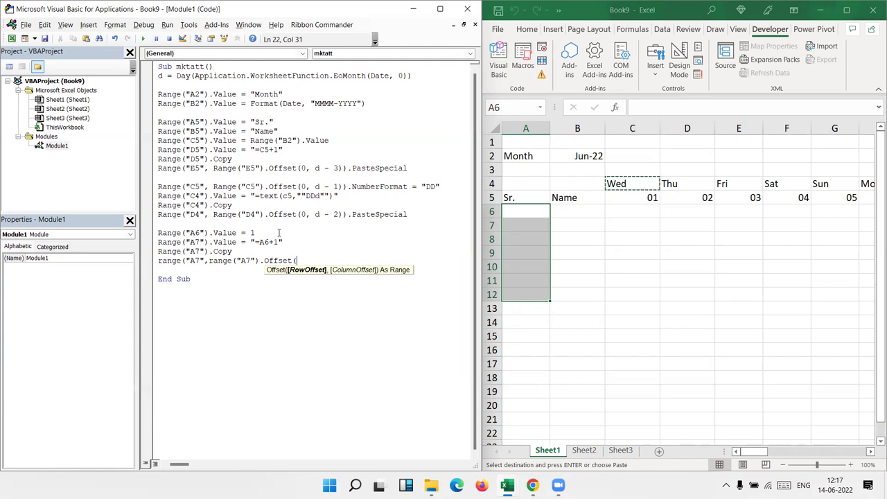
text(8)
key(BackSpace)
text(7,)
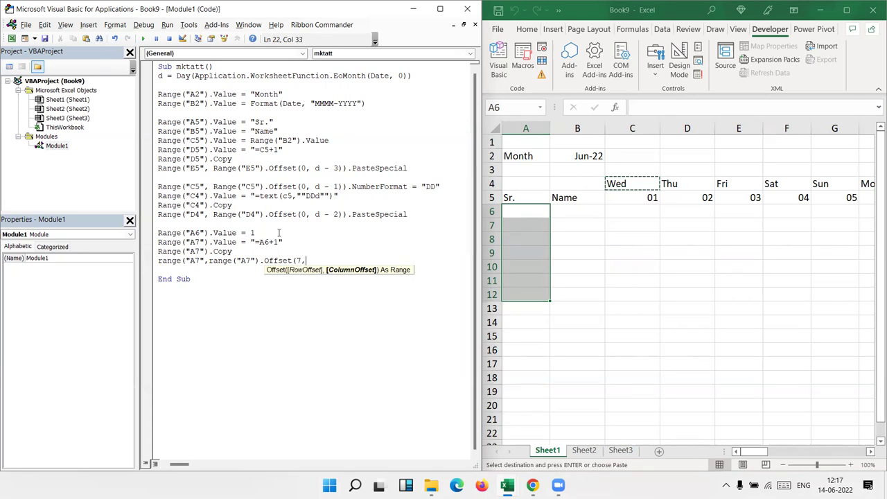
text(0)
text()).o)
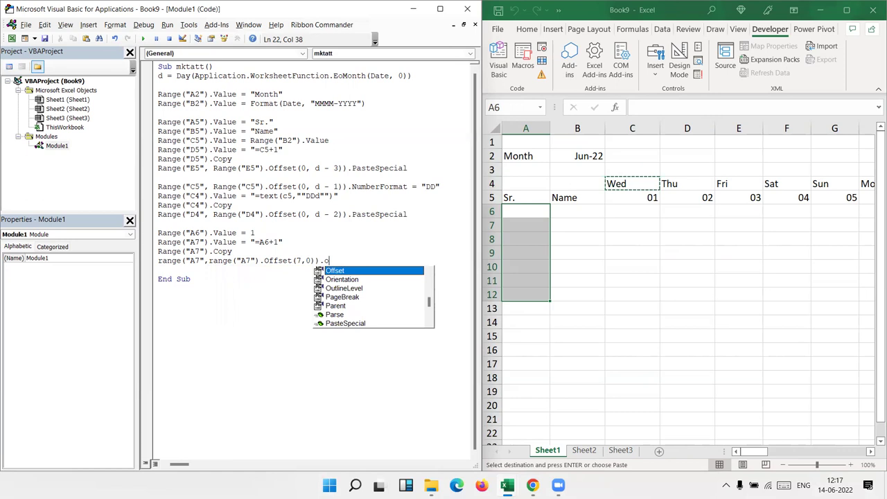
key(BackSpace)
text(p)
key(Down)
key(Down)
key(Down)
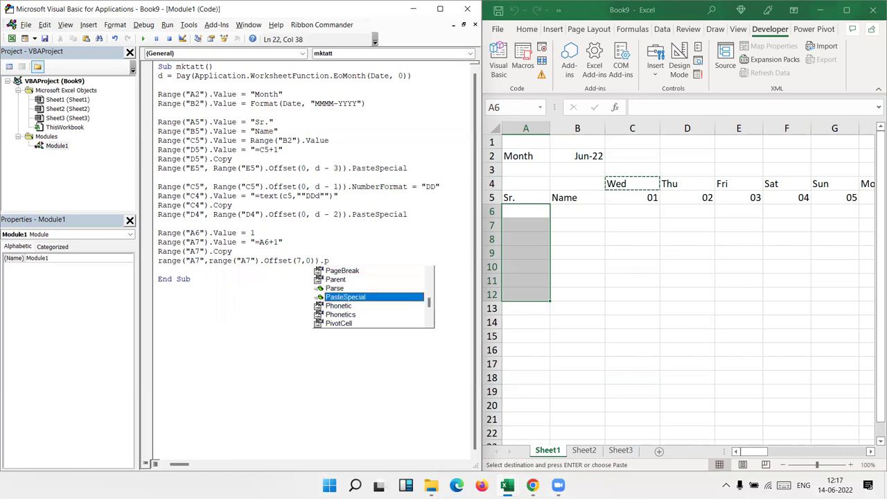
key(Tab)
click(282, 195)
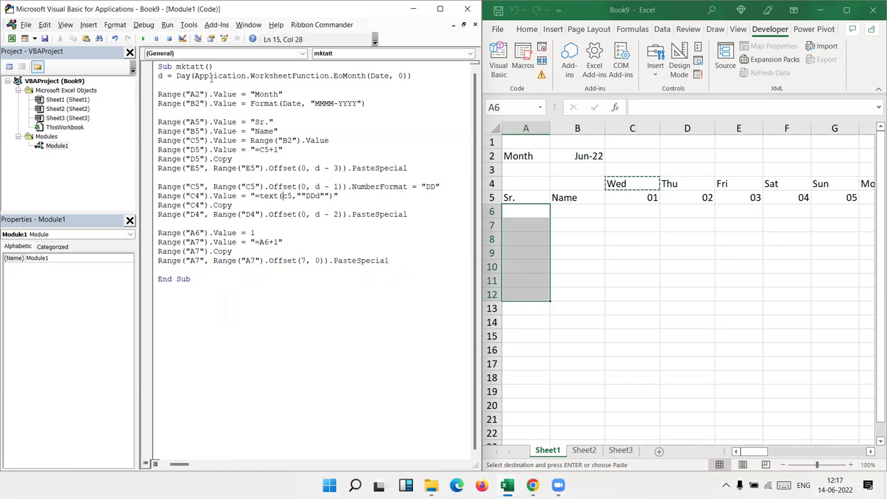
Test-run the macro, change the paste offset to Offset(8, 0), and rerun it.
click(143, 40)
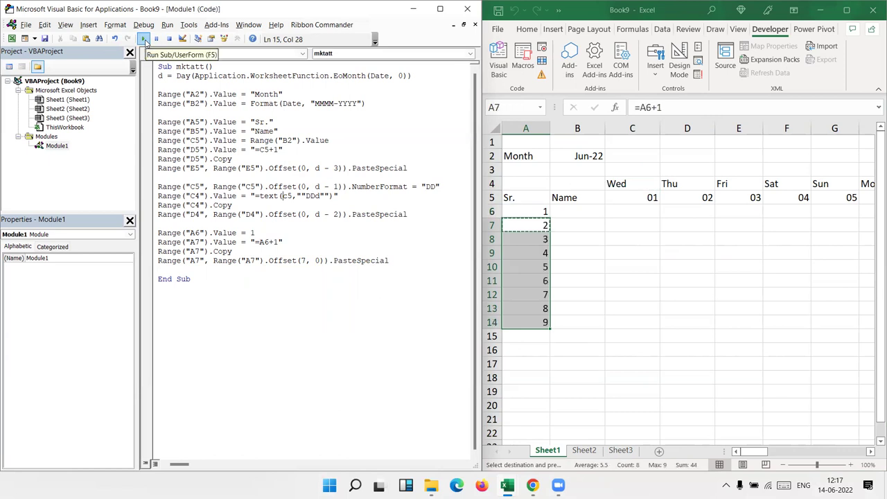
click(307, 260)
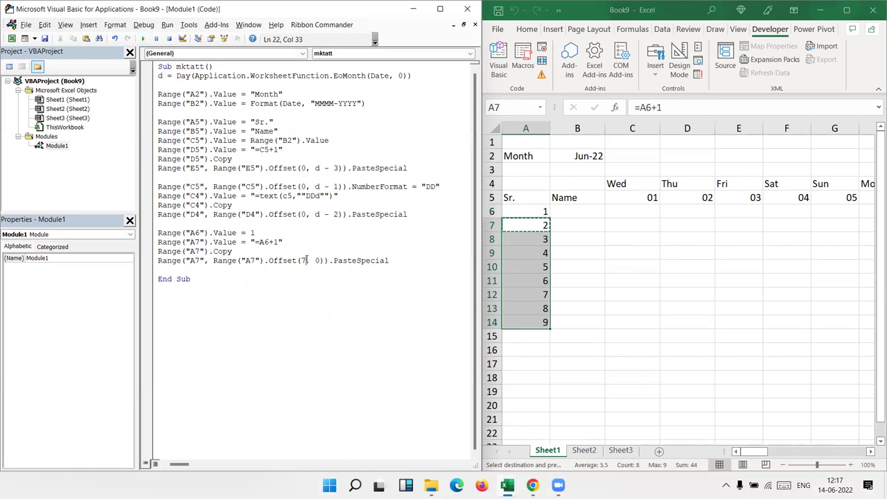
key(BackSpace)
text(8)
click(270, 242)
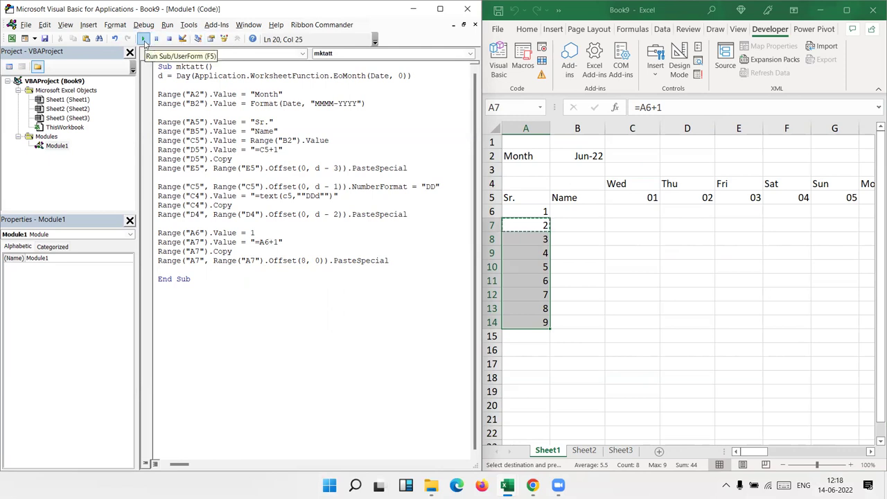
click(144, 39)
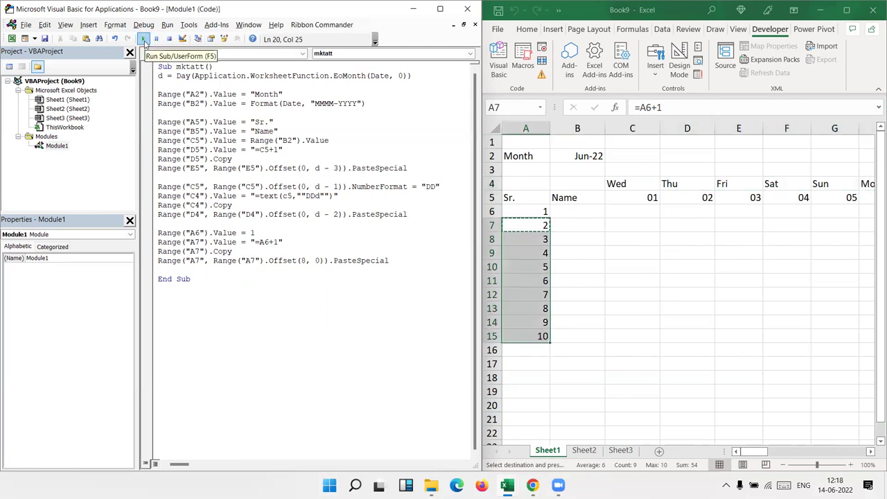
Check serial numbers 1–10 in A6:A15 and the table span from A4 across the day columns.
click(541, 335)
drag(540, 335, 527, 209)
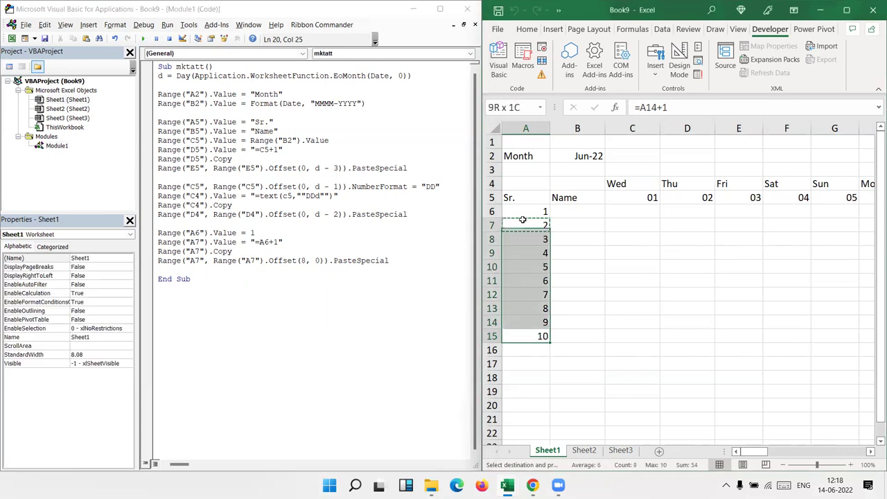
click(522, 183)
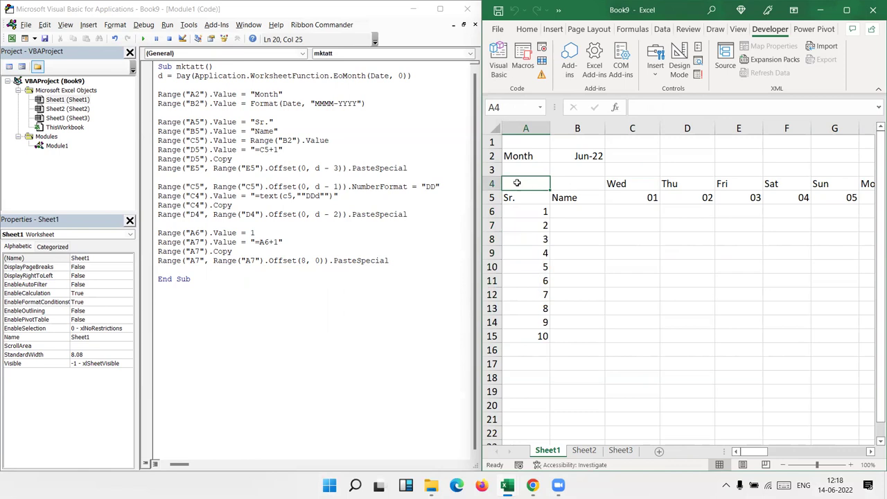
drag(517, 182, 875, 216)
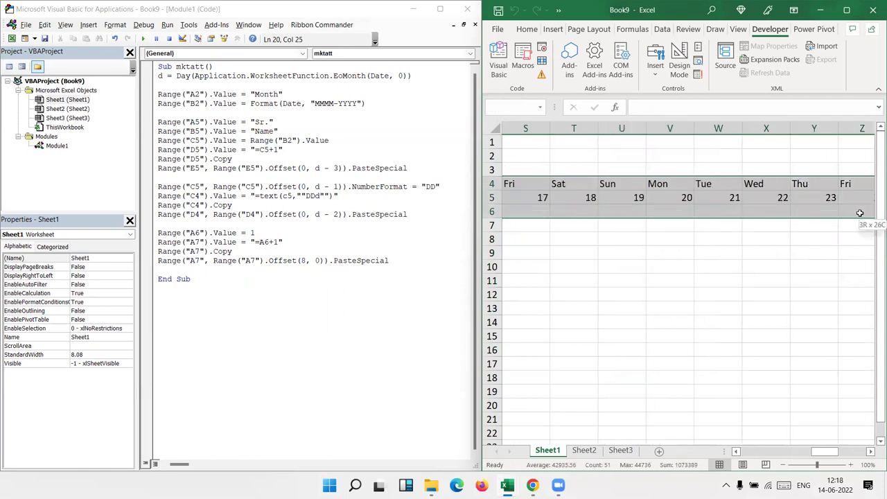
drag(876, 215, 876, 216)
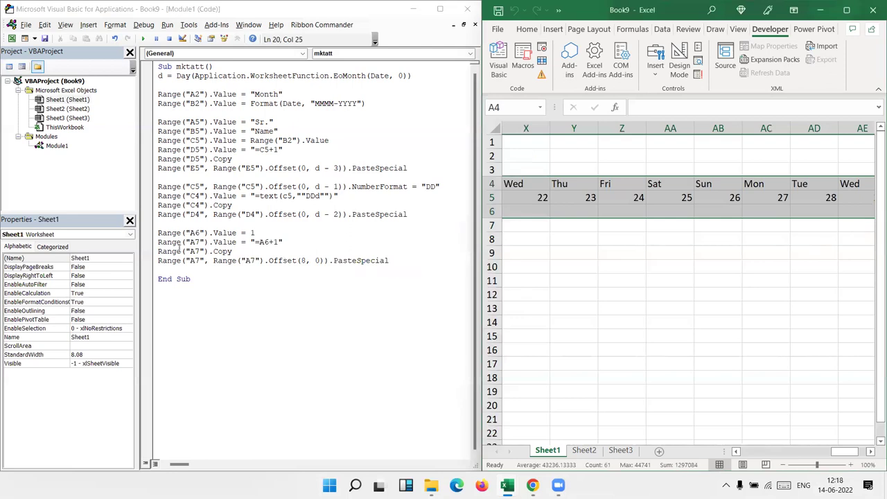
click(183, 269)
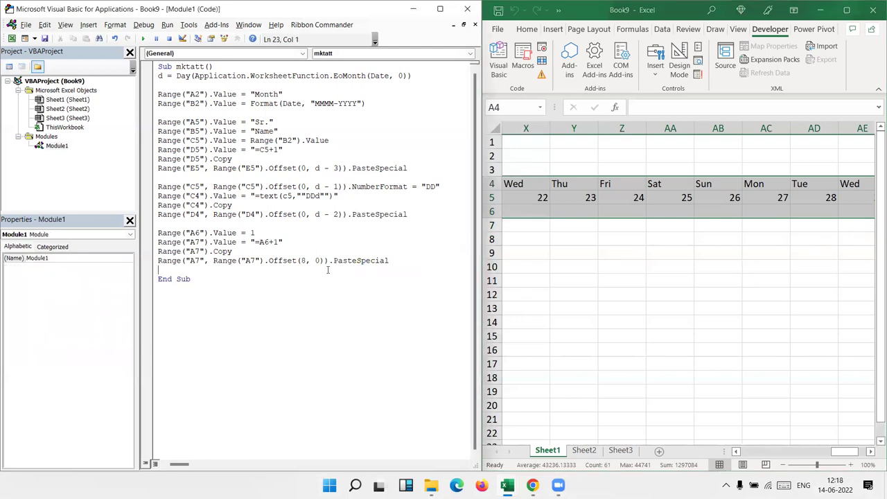
Add Range("A4", Range("A4").Offset(11, d + 1)).Select before End Sub.
click(567, 197)
key(ctrl+Left)
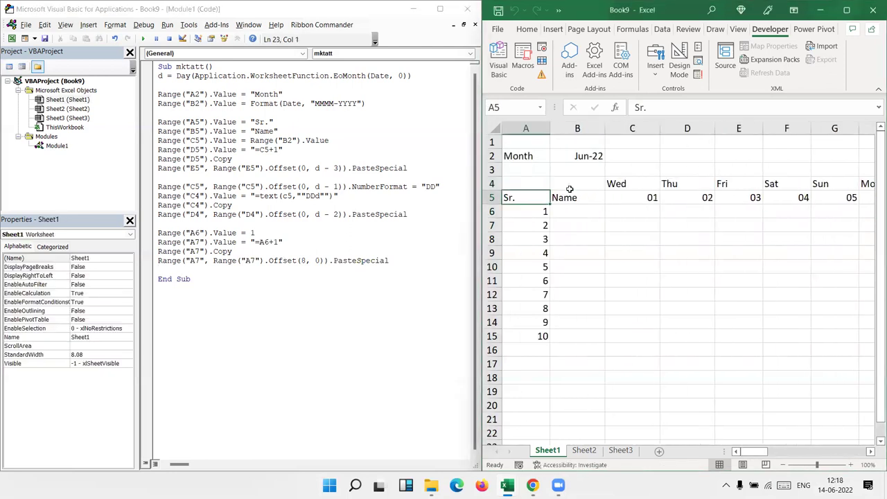
click(206, 269)
key(Return)
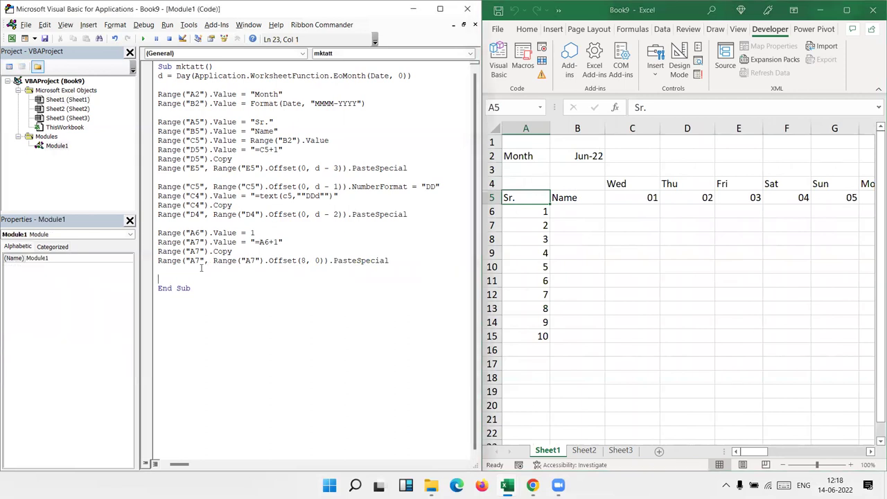
text(range("A4")
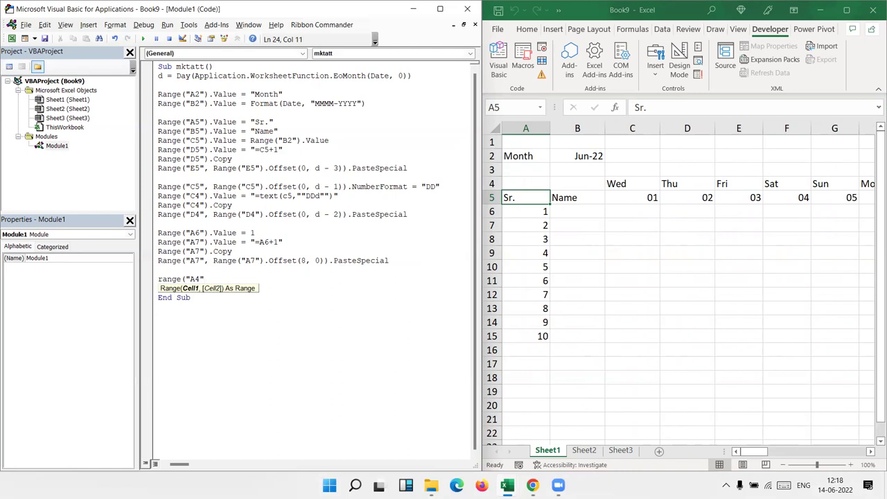
text(,range("A4)
text(")
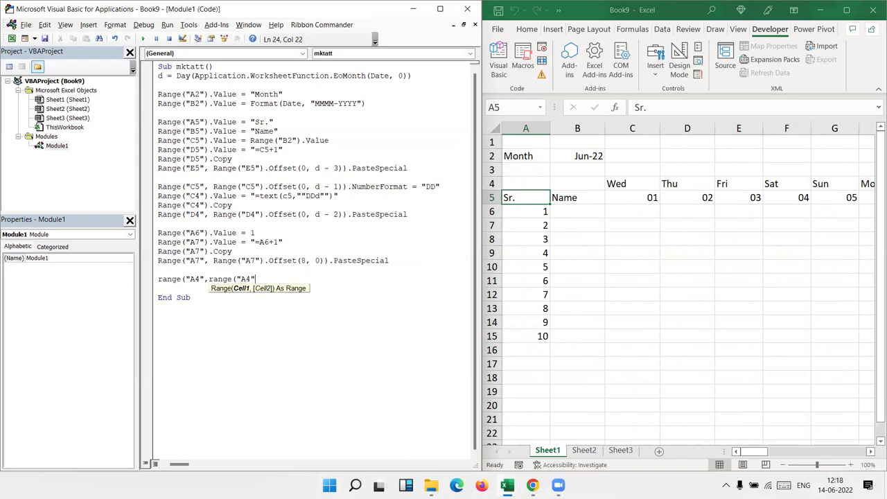
text().of)
key(Tab)
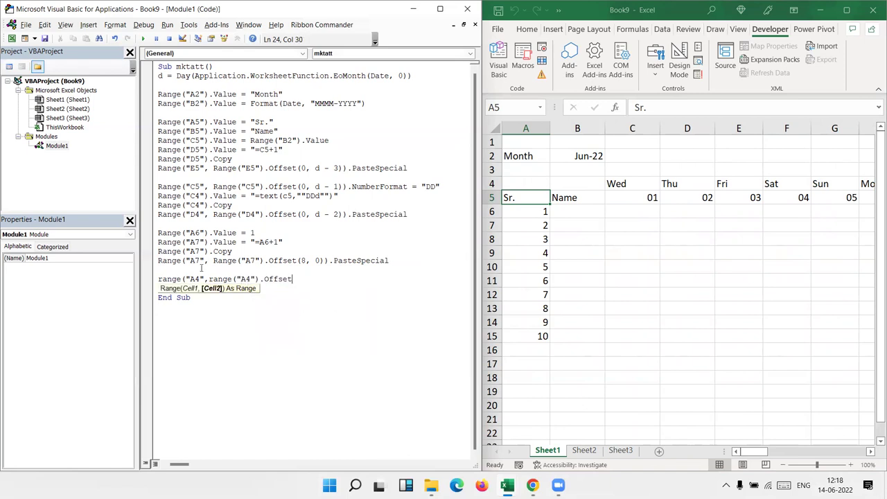
text(()
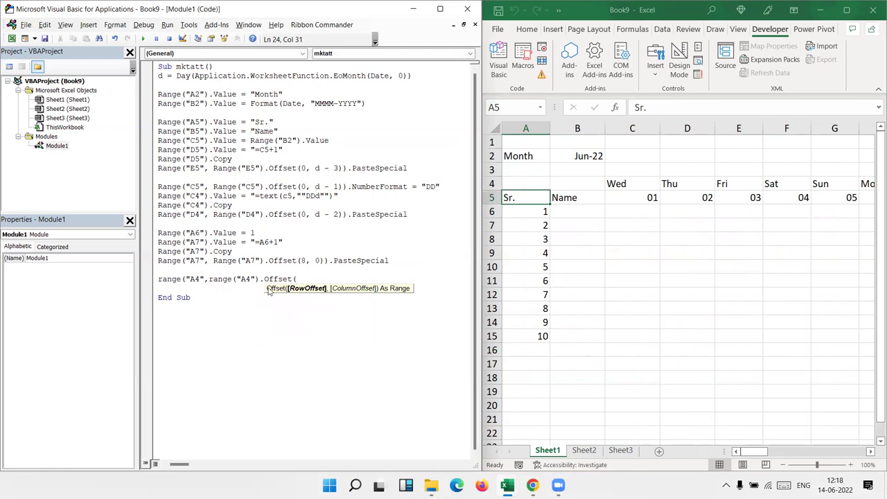
text(11)
text(,)
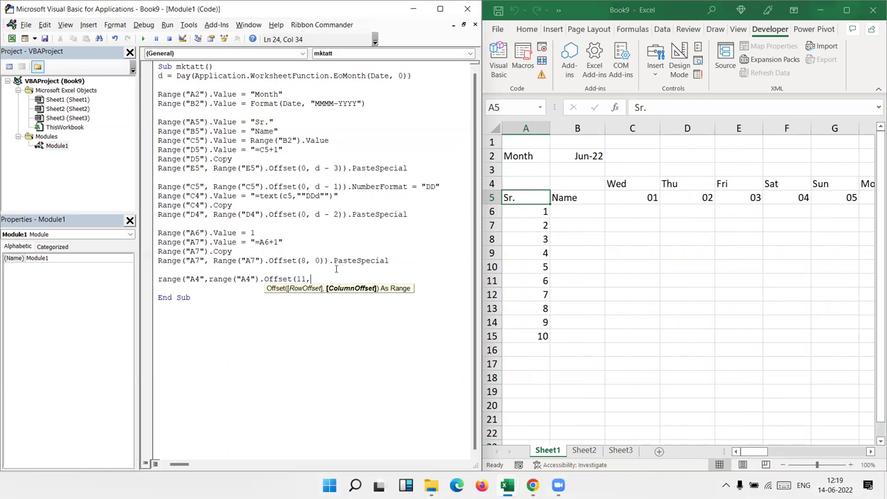
text(d+1)
text()))
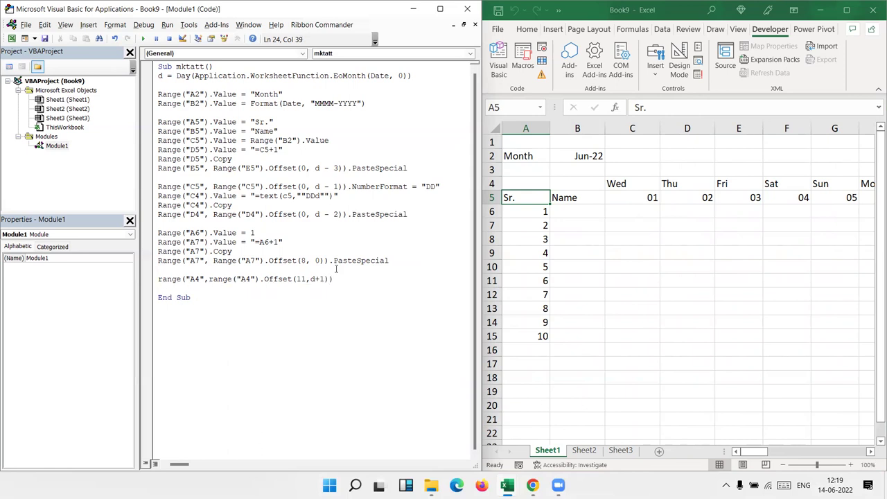
text(.se)
key(Tab)
click(339, 295)
Run the macro and scroll the sheet to confirm A4 through AF15 is selected.
click(312, 291)
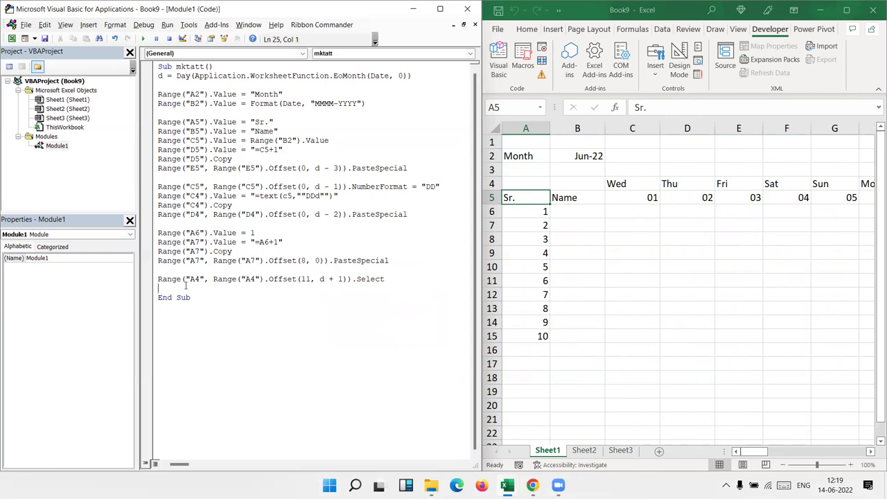
key(Return)
click(144, 38)
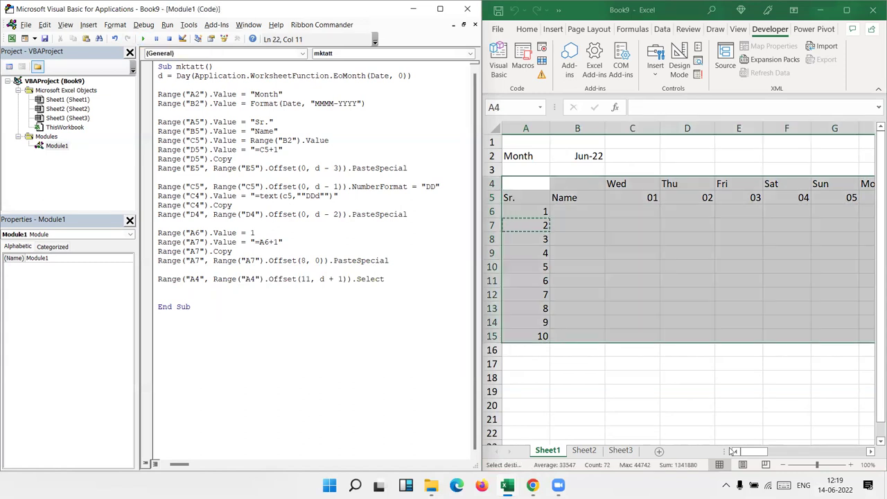
mouse_move(752, 452)
mouse_down()
mouse_move(858, 439)
mouse_move(680, 441)
mouse_up()
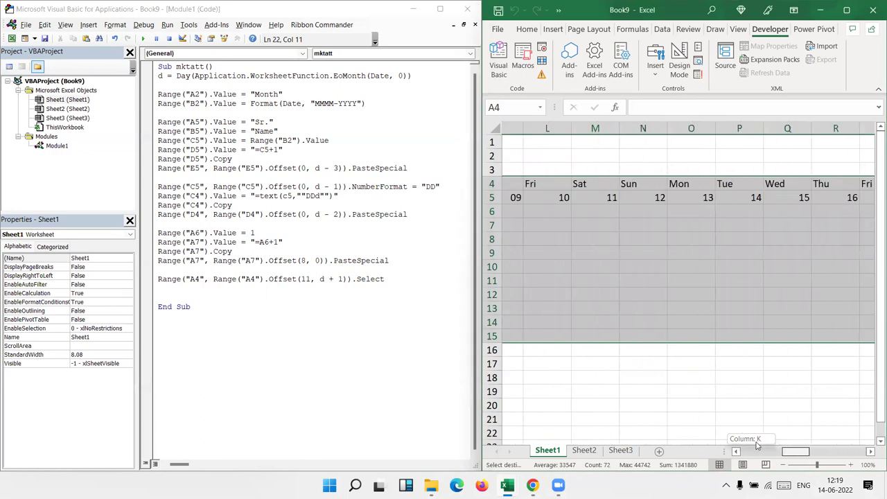
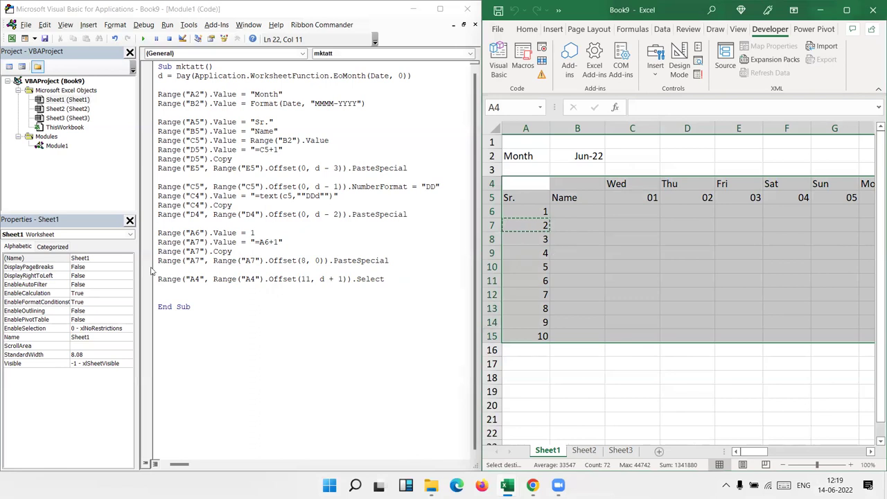
Change the grid line's .Select to .Borders.LineStyle = 1 and run mktatt.
click(163, 280)
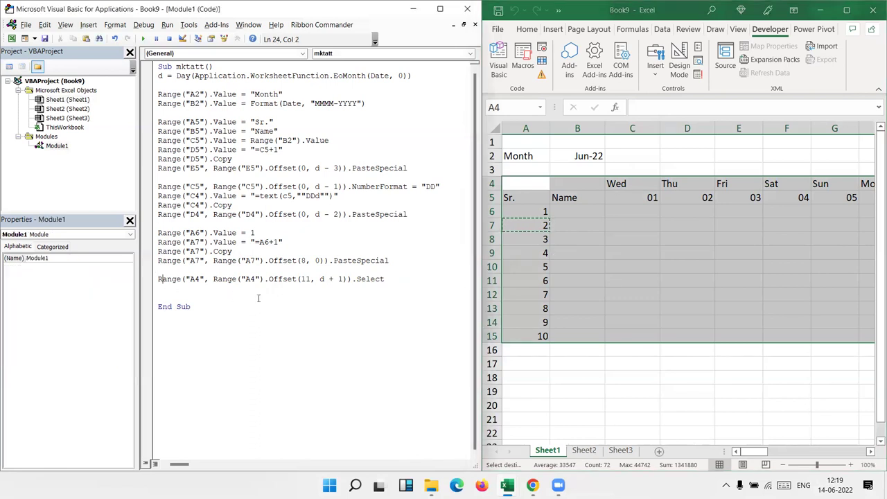
click(381, 279)
key(BackSpace)
key(BackSpace)
key(BackSpace)
text(.)
text(bol)
key(BackSpace)
key(Down)
key(Tab)
text(.)
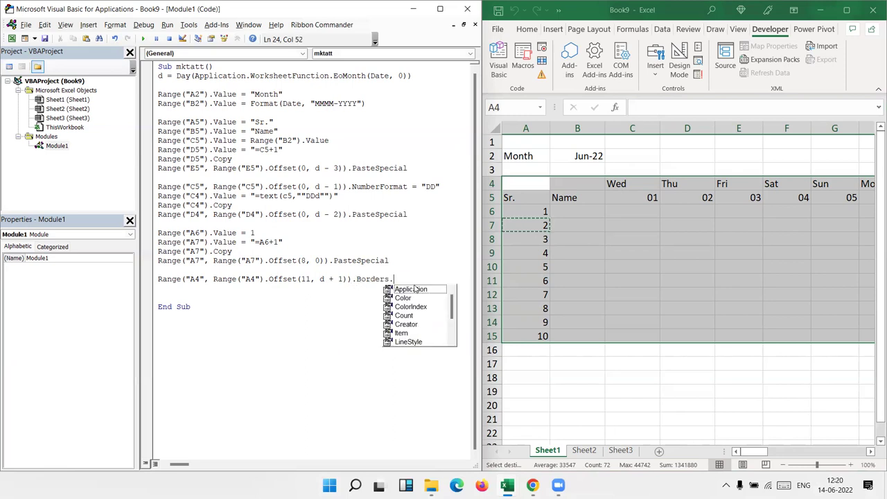
text(li)
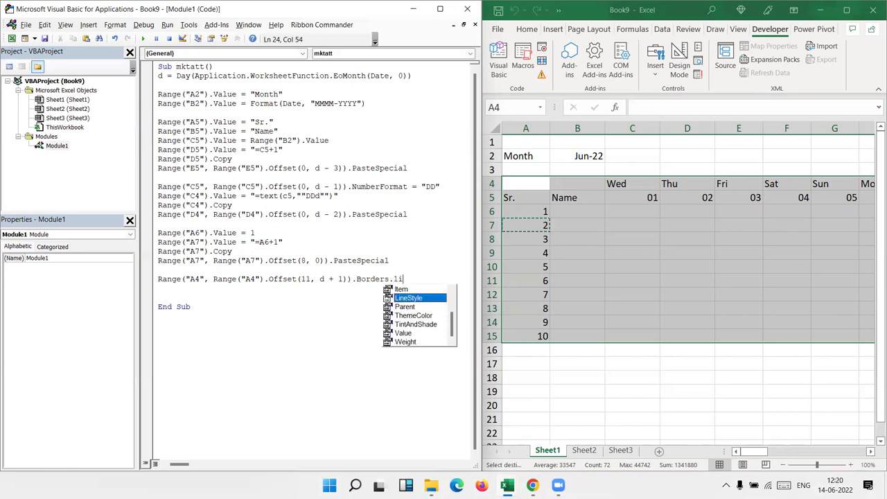
key(Tab)
text(= 1)
click(270, 195)
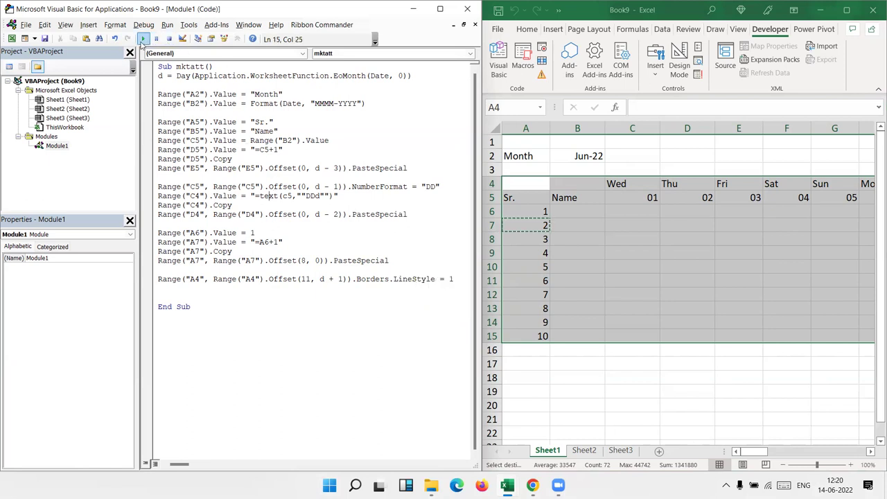
click(143, 38)
Check the grid borders on the worksheet, then paste the grid range onto a new code line.
click(820, 291)
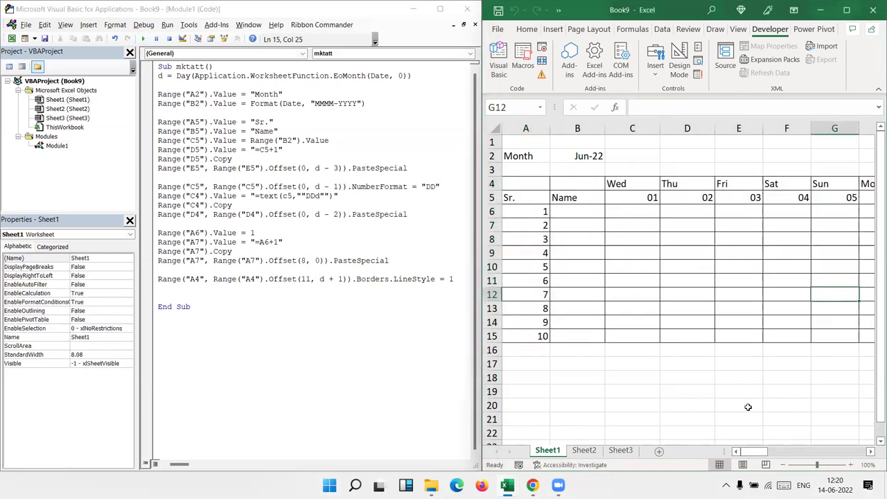
drag(762, 451, 742, 454)
click(173, 292)
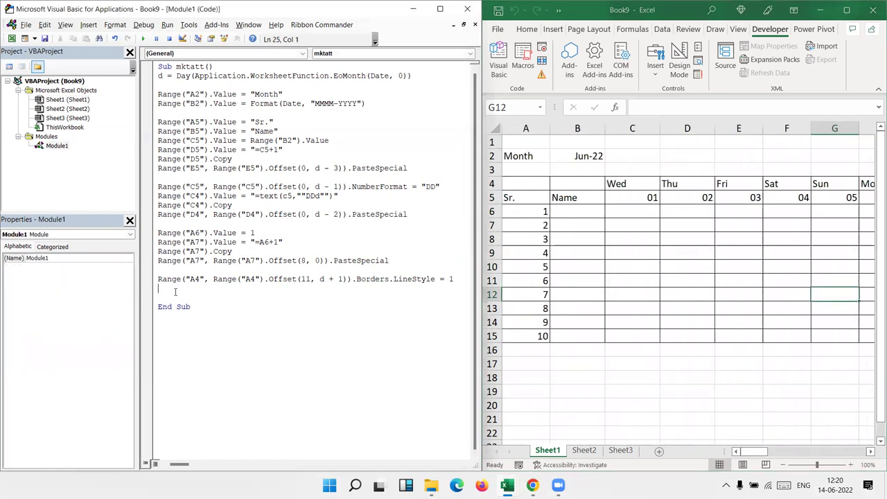
key(shift+Up)
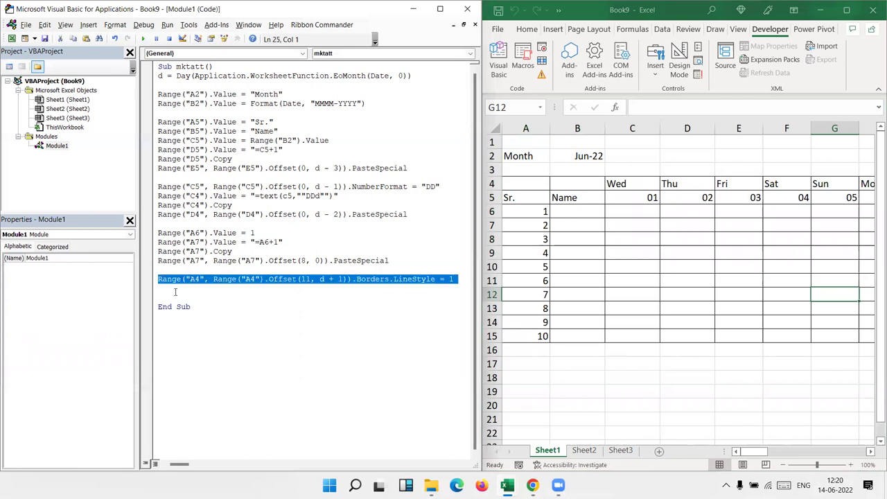
click(175, 292)
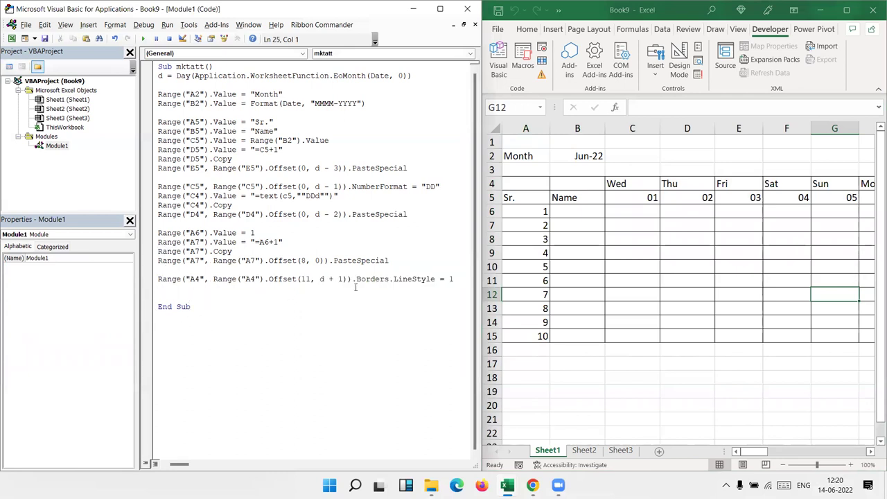
drag(352, 279, 172, 269)
key(ctrl+c)
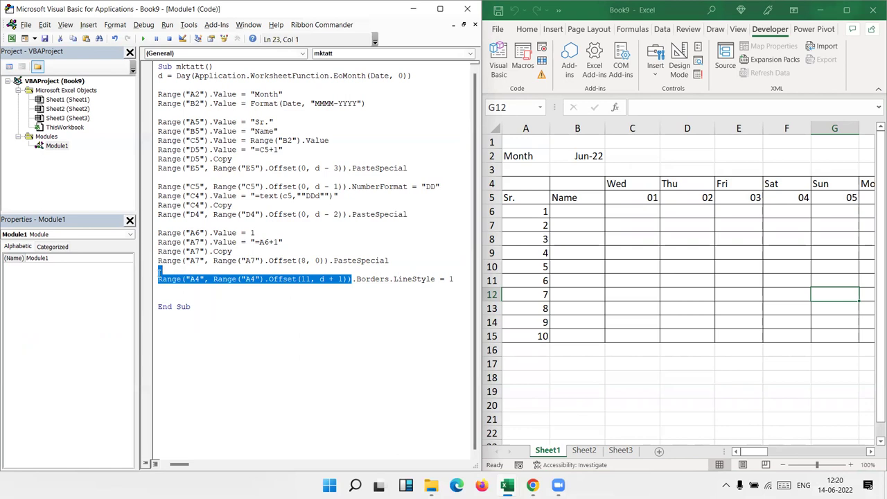
click(168, 292)
key(ctrl+v)
Append .AutoFit to the pasted range and run the macro, which stops with an error.
text(.a)
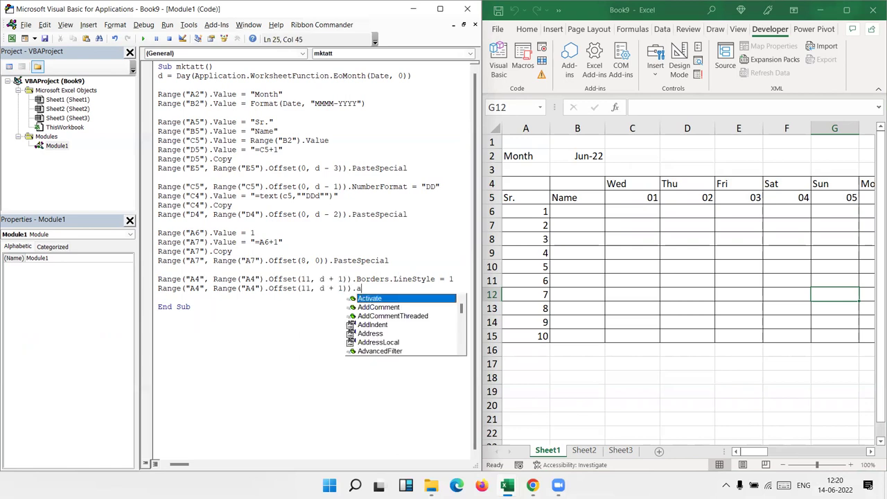
text(u)
key(Down)
key(Down)
key(Down)
key(Down)
key(Up)
key(Tab)
click(201, 214)
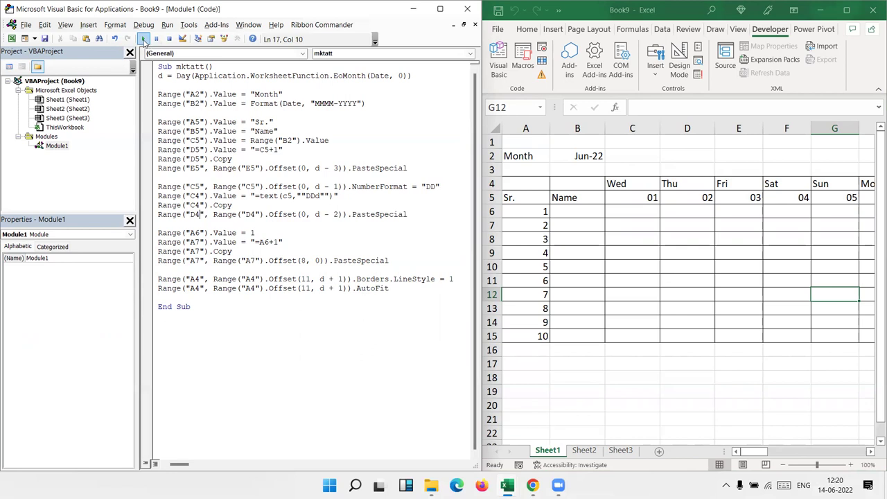
click(143, 41)
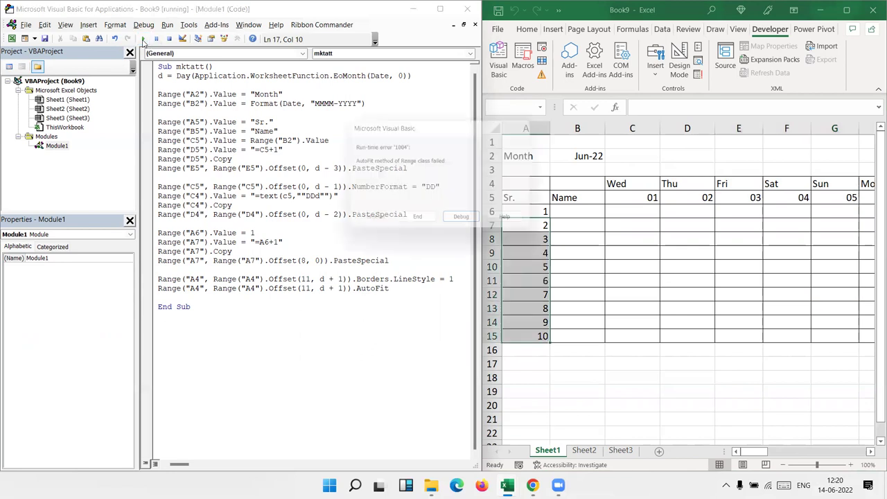
click(465, 222)
Correct the failing line to Range(...).EntireColumn.AutoFit.
click(394, 288)
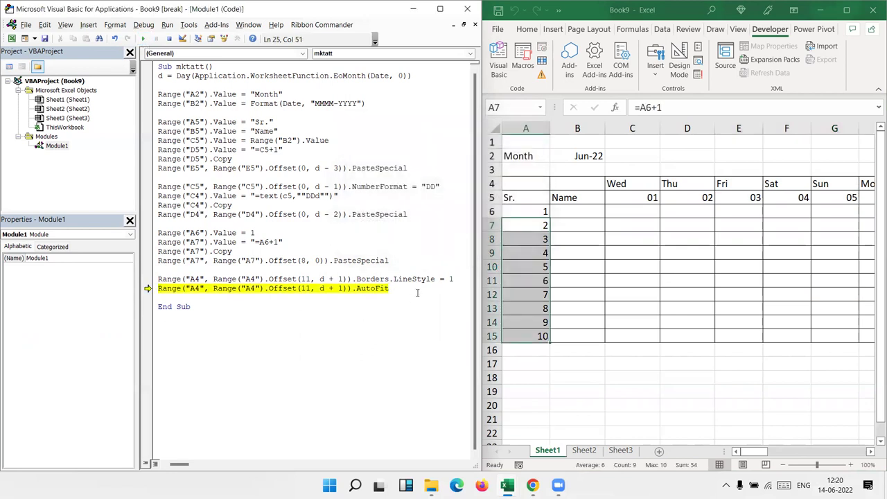
key(BackSpace)
key(BackSpace)
key(BackSpace)
key(BackSpace)
key(BackSpace)
key(BackSpace)
key(BackSpace)
key(BackSpace)
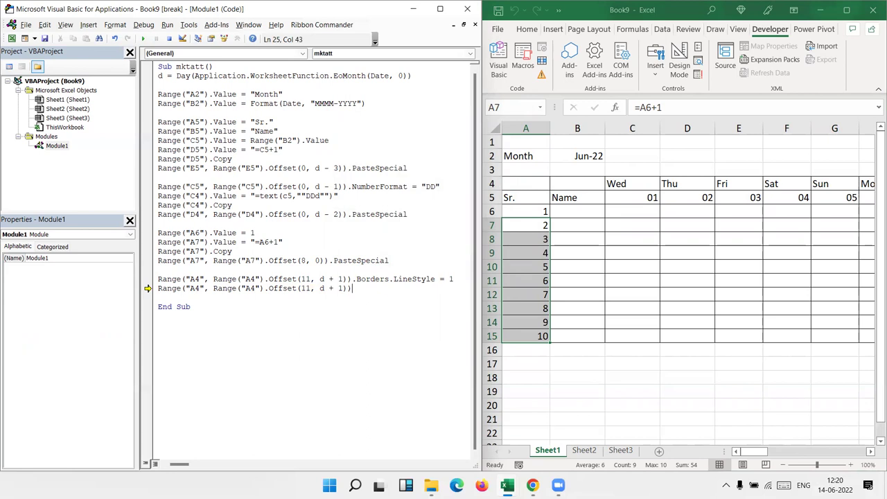
text(.en)
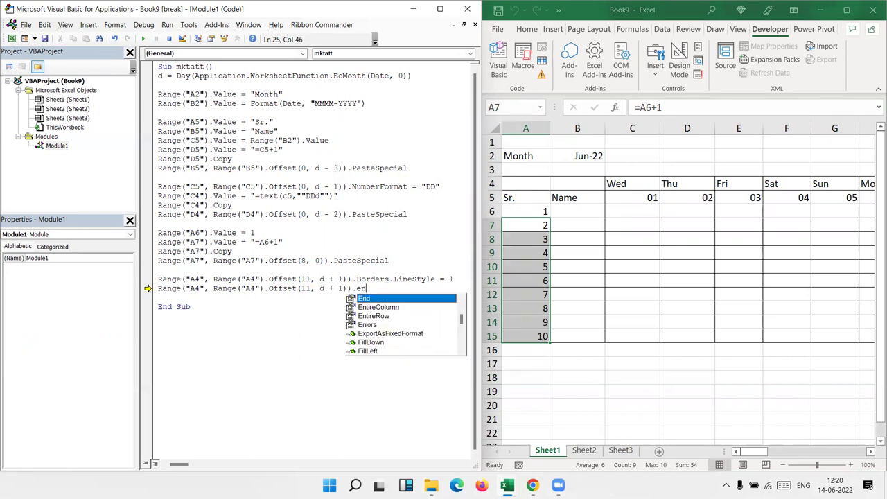
key(Down)
key(Tab)
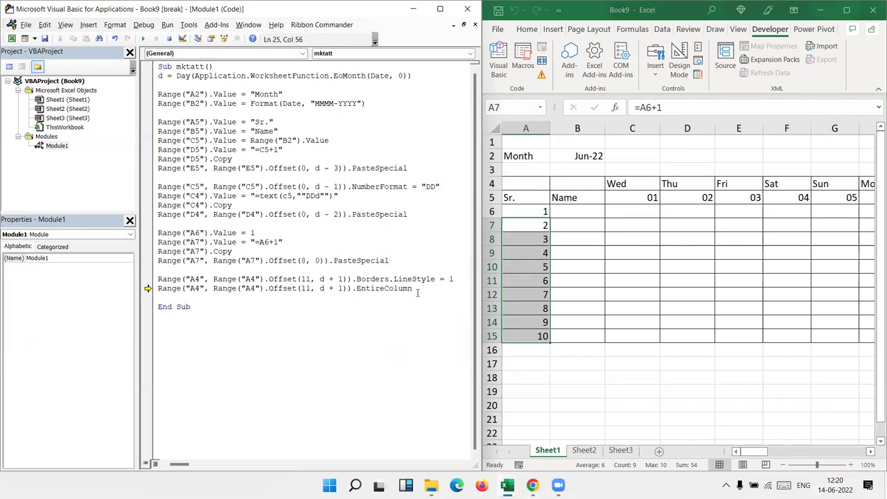
text(.au)
key(Down)
key(Down)
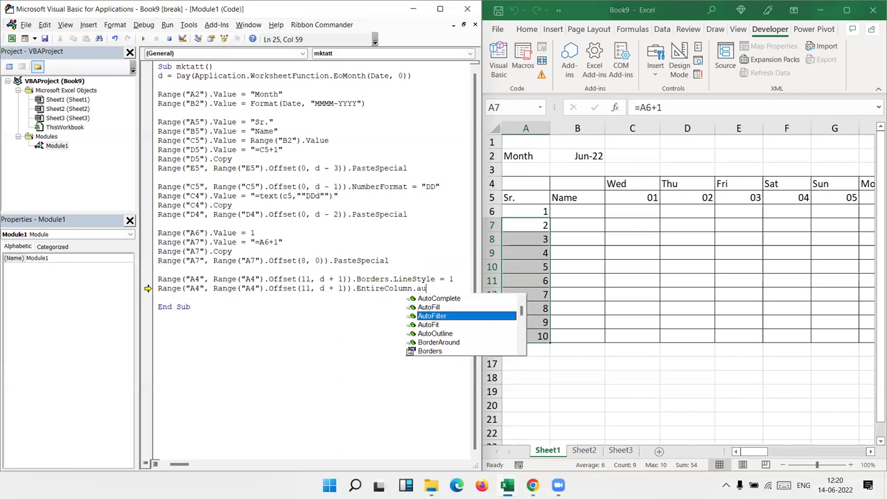
key(Down)
key(Tab)
Resume the macro and confirm the grid columns fit through day 30.
click(352, 261)
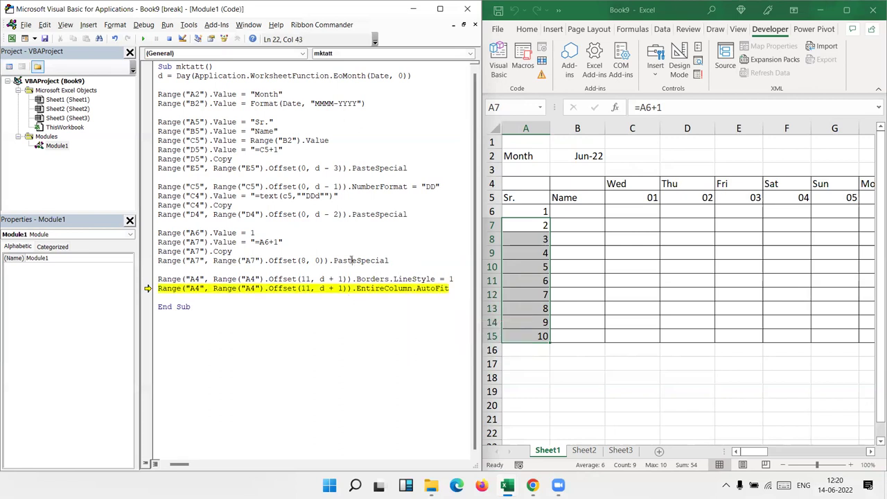
click(144, 40)
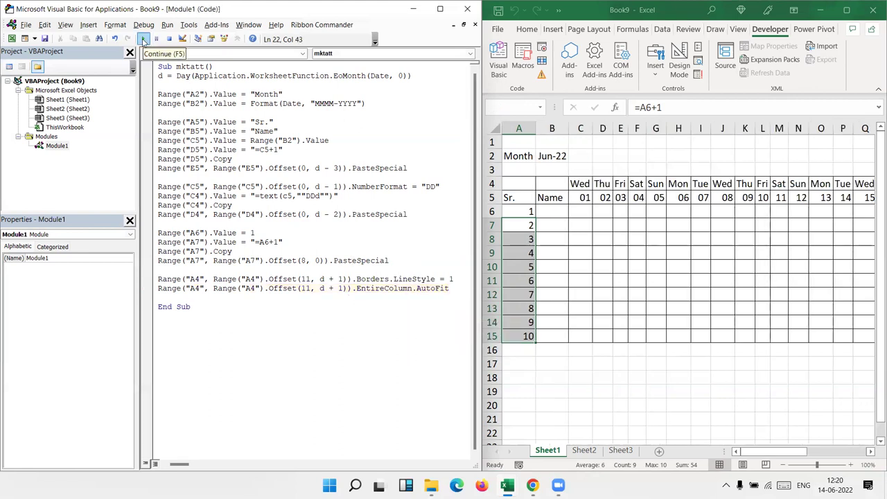
click(590, 182)
mouse_move(752, 452)
mouse_down()
mouse_move(832, 455)
mouse_move(549, 390)
mouse_up()
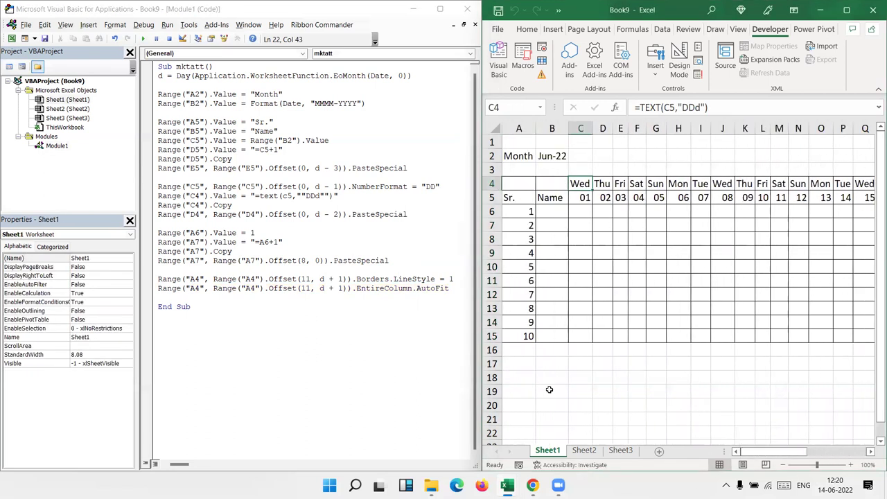
Record Macro2 while turning off the sheet gridlines.
click(542, 46)
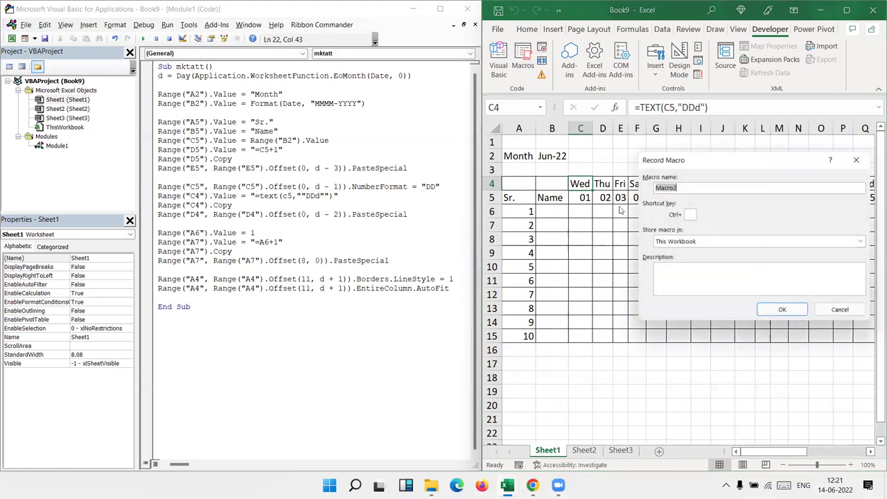
click(783, 312)
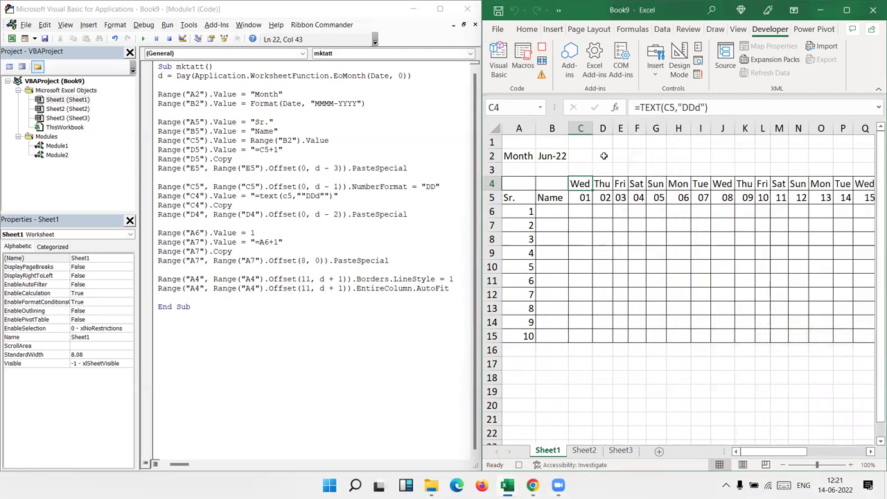
click(589, 30)
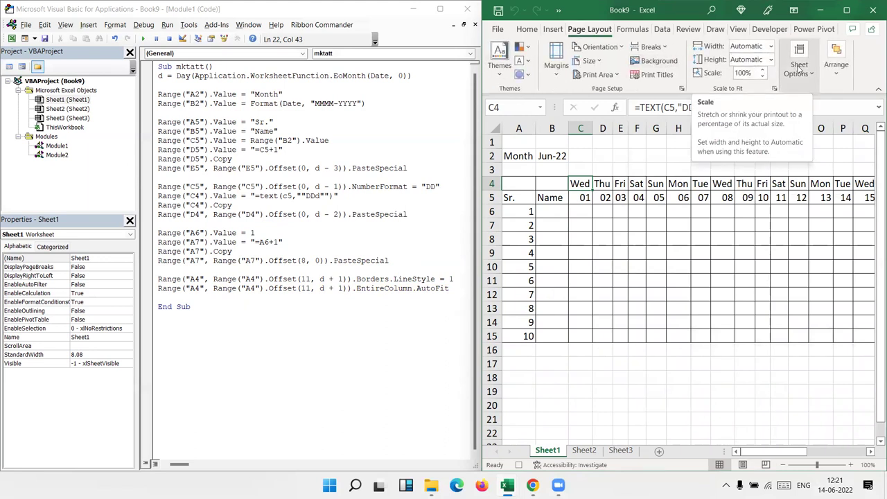
click(816, 78)
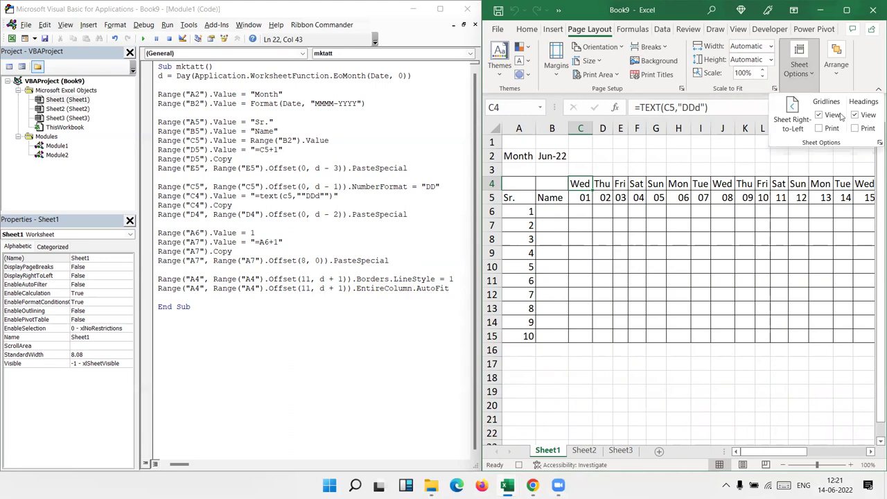
click(840, 116)
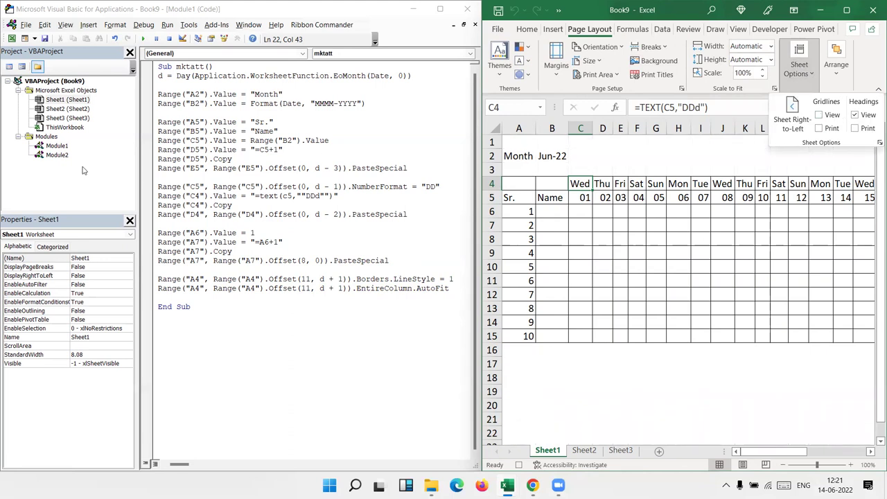
click(636, 240)
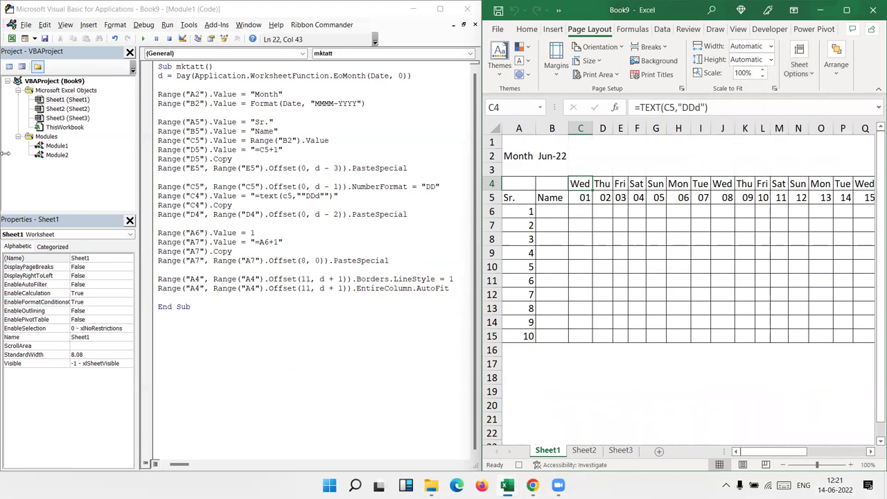
Paste ActiveWindow.DisplayGridlines = False from Module2 above End Sub in mktatt.
double_click(69, 155)
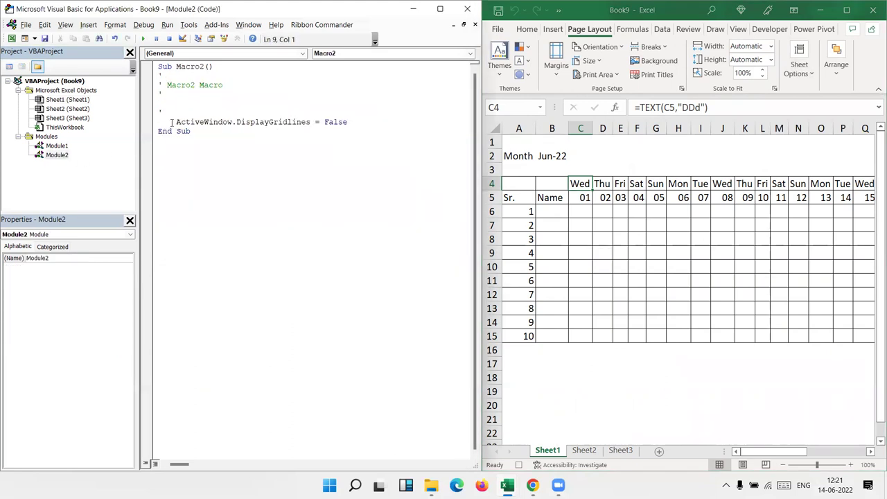
drag(167, 122, 348, 123)
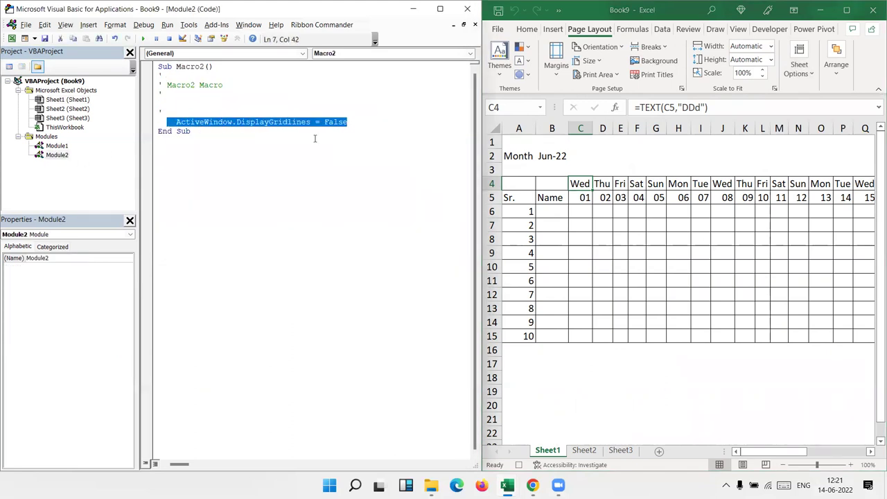
double_click(58, 146)
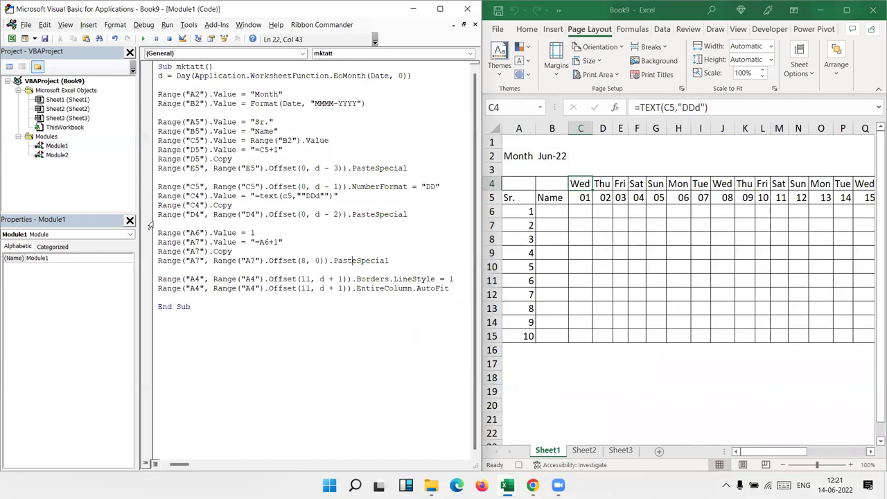
click(166, 297)
key(Return)
text(ActiveWindow.DisplayGridlines = False)
key(Return)
key(Return)
key(Return)
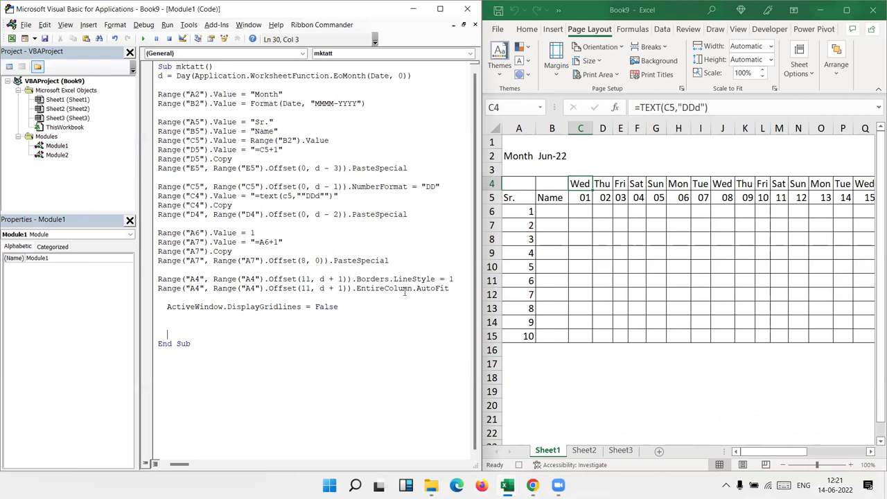
click(581, 210)
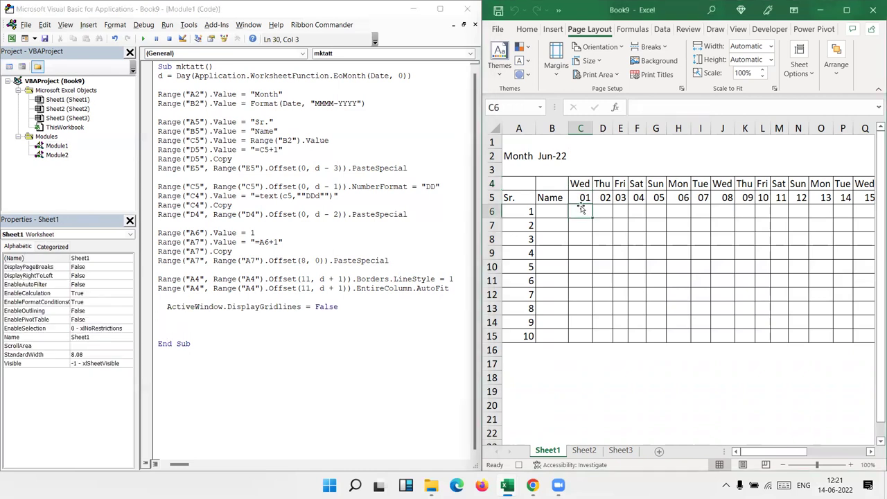
Create a formula-based conditional formatting rule =or(C$4="Sat",C$4="Sun") for C6.
click(526, 30)
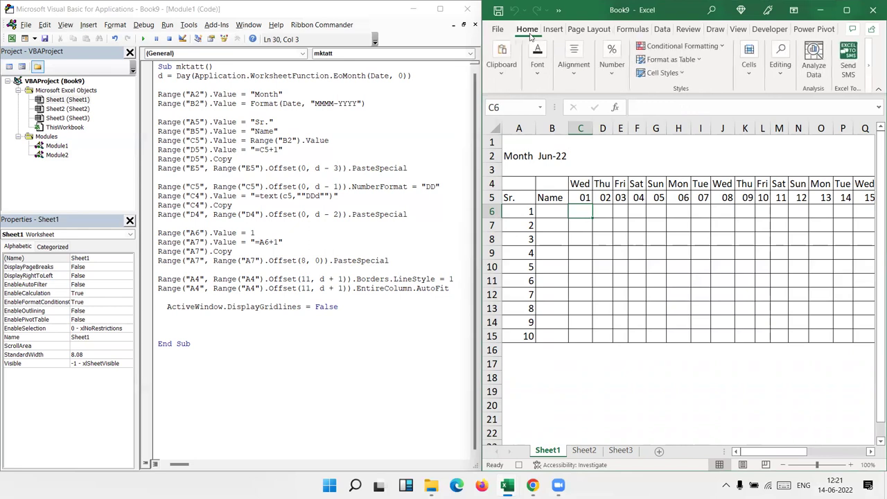
click(676, 46)
click(673, 201)
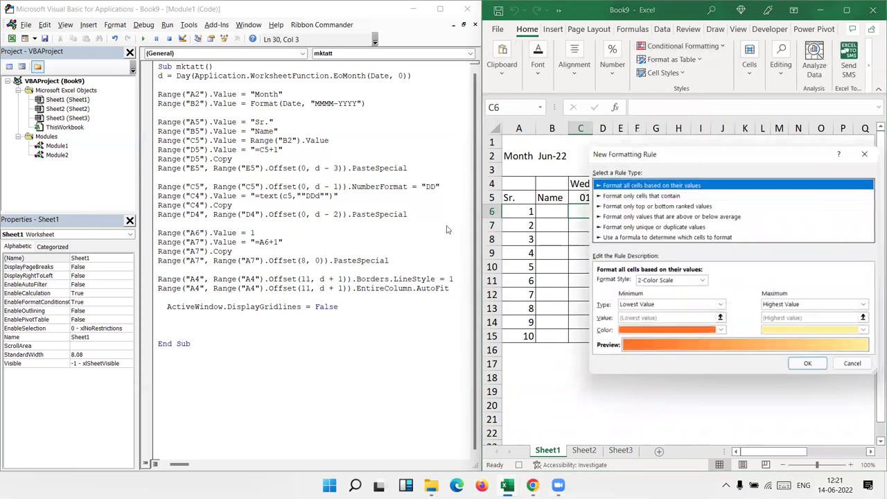
click(610, 237)
drag(631, 159, 161, 137)
click(173, 257)
text(=)
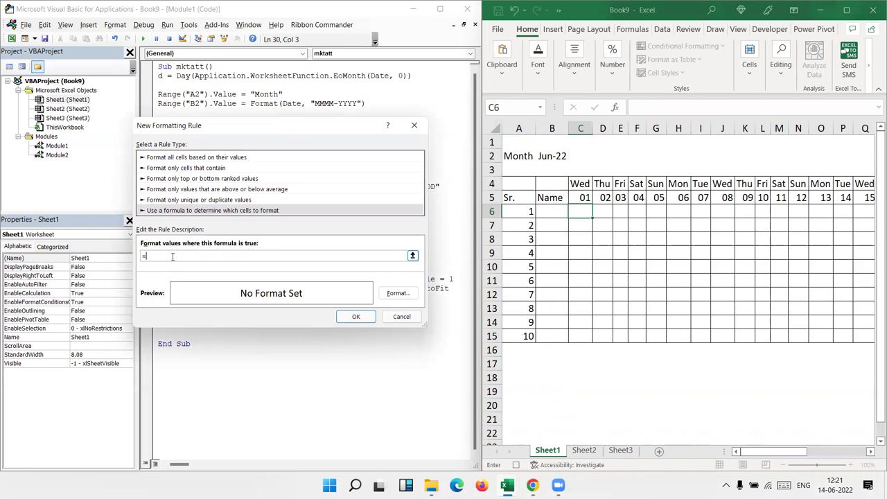
text(or()
text(C4)
text(="Sat")
text(,C4)
text(Sun"))
click(159, 256)
text($)
text($)
Give the weekend rule a yellow fill and save it.
click(396, 295)
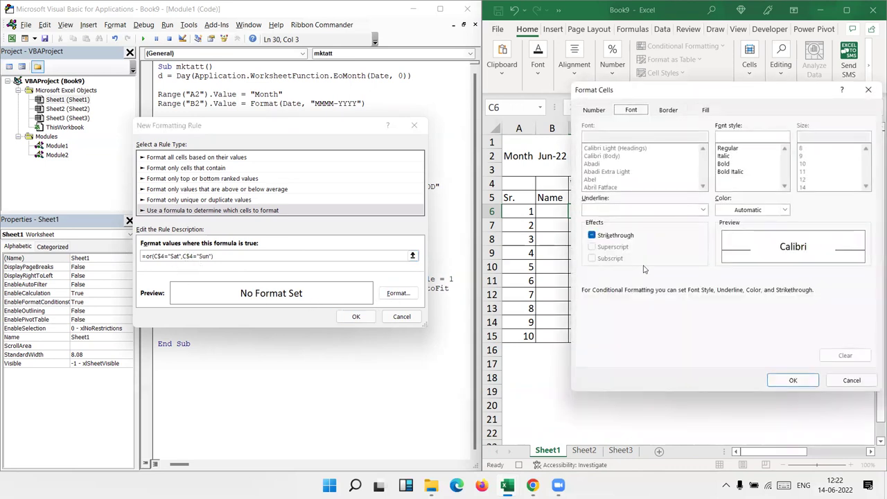
click(708, 113)
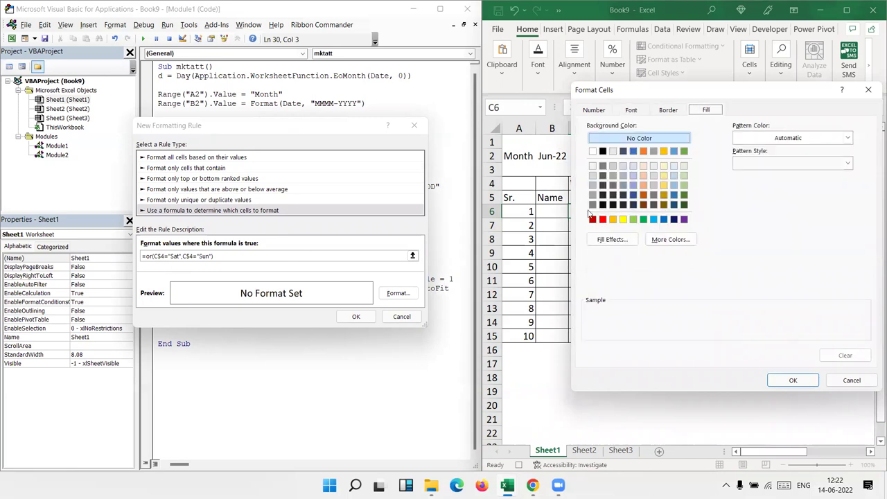
click(623, 219)
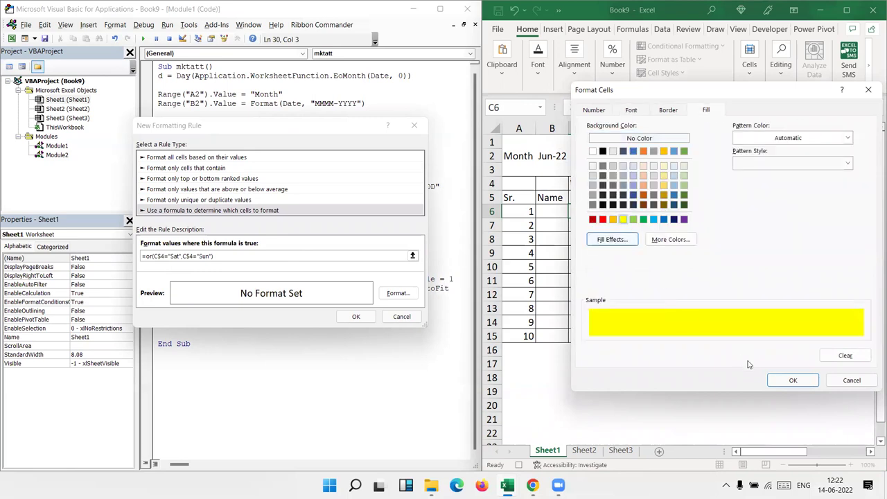
click(792, 381)
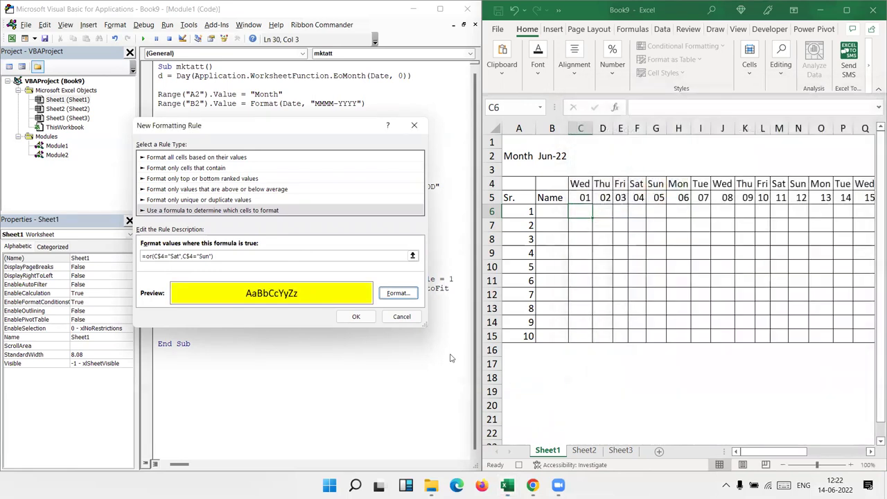
click(355, 316)
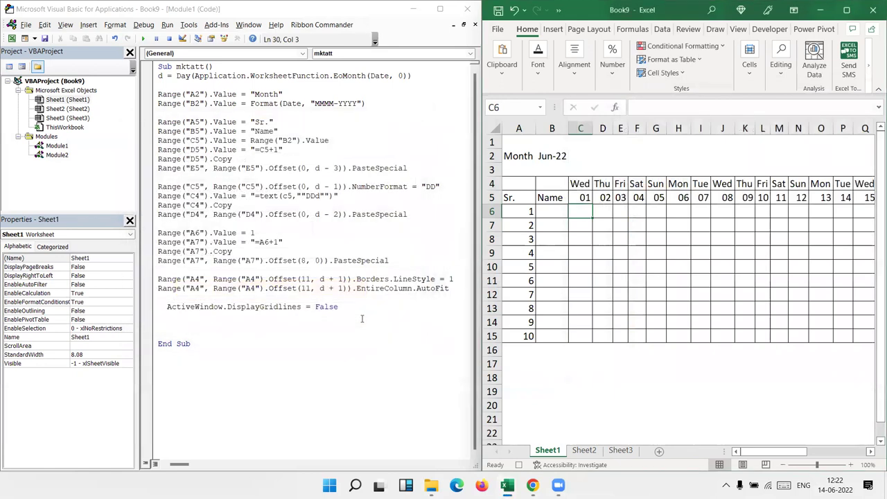
Paste the recorded FormatConditions.Add statement into mktatt, replacing Selection with range("C6").
click(56, 155)
double_click(57, 155)
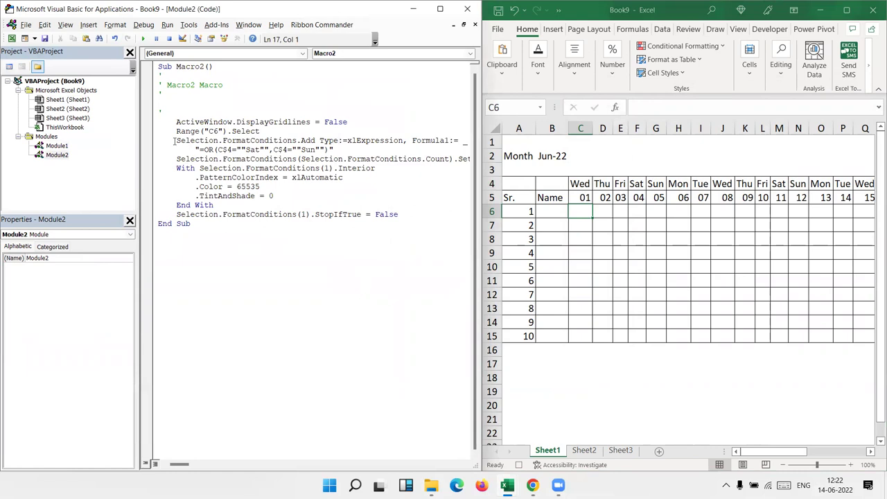
drag(175, 140, 339, 149)
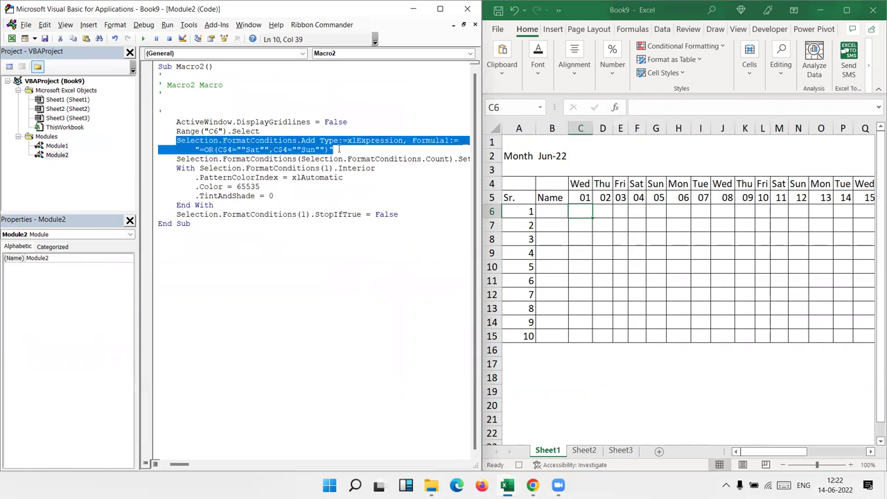
double_click(61, 146)
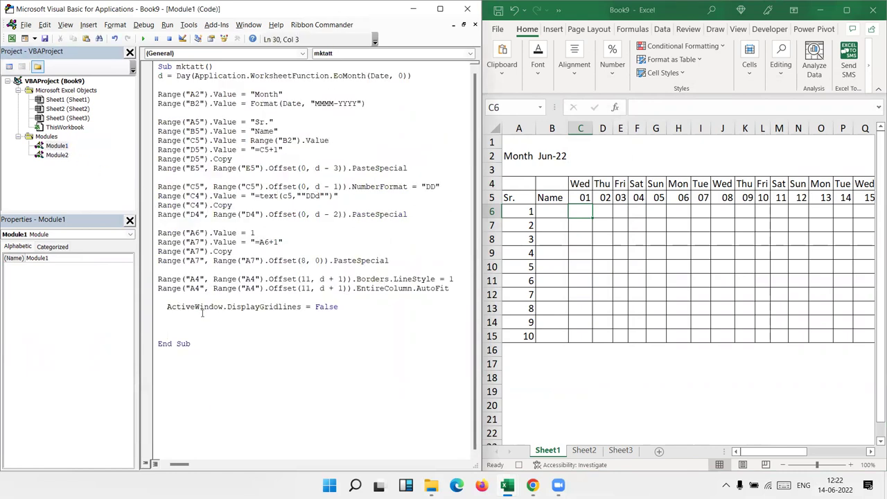
text(Selection.FormatConditions.Add Type:=xlExpression, Formula1:= _         "=OR(C$4=""Sat"",C$4=""Sun"")")
key(Return)
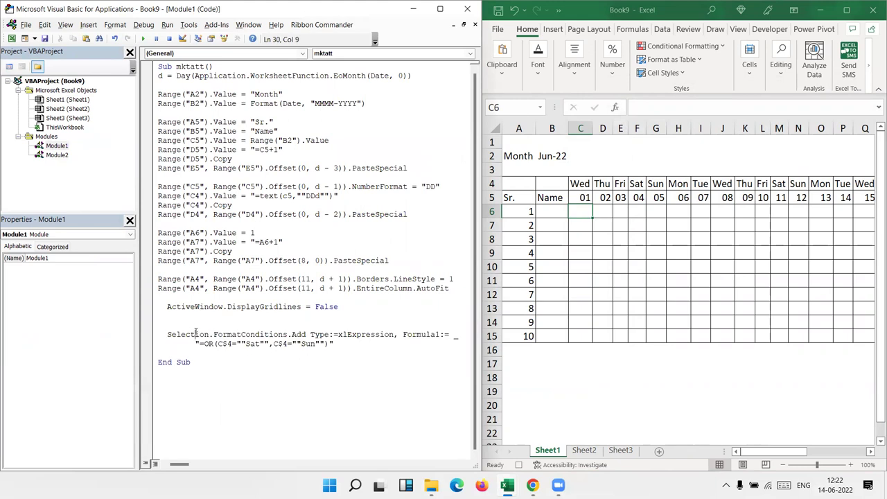
double_click(196, 335)
text(range)
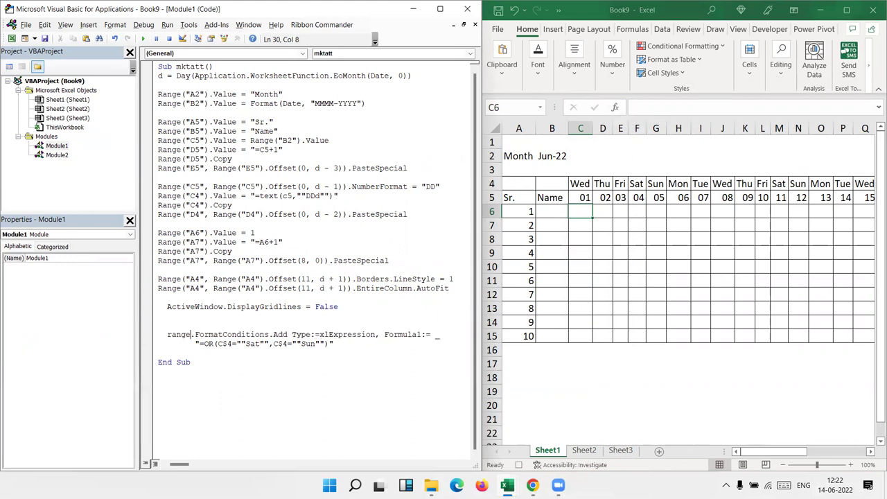
text((")
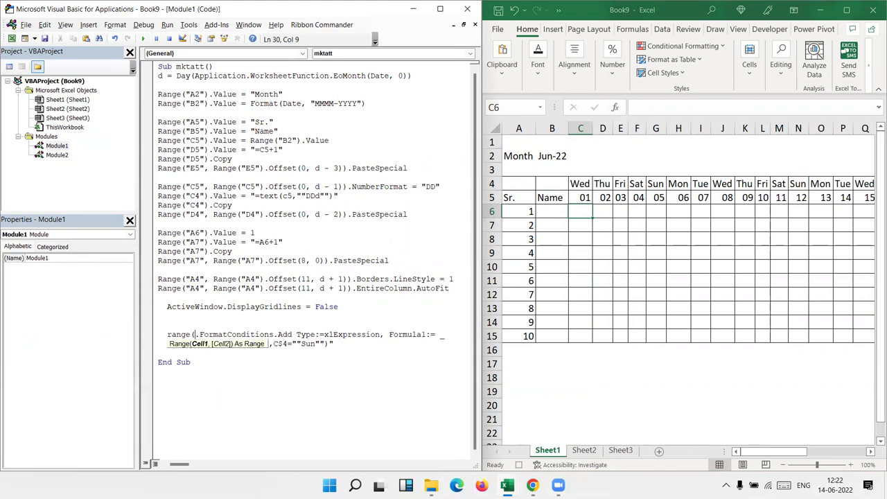
text(C6"))
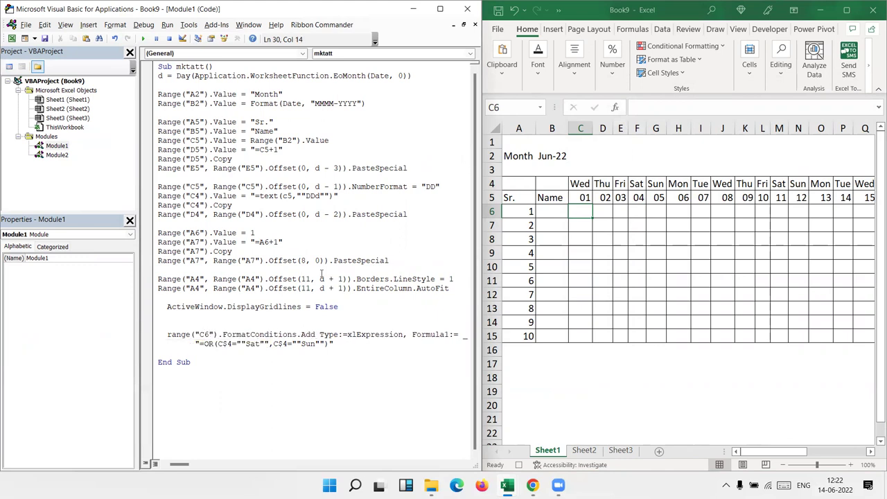
click(358, 345)
key(Return)
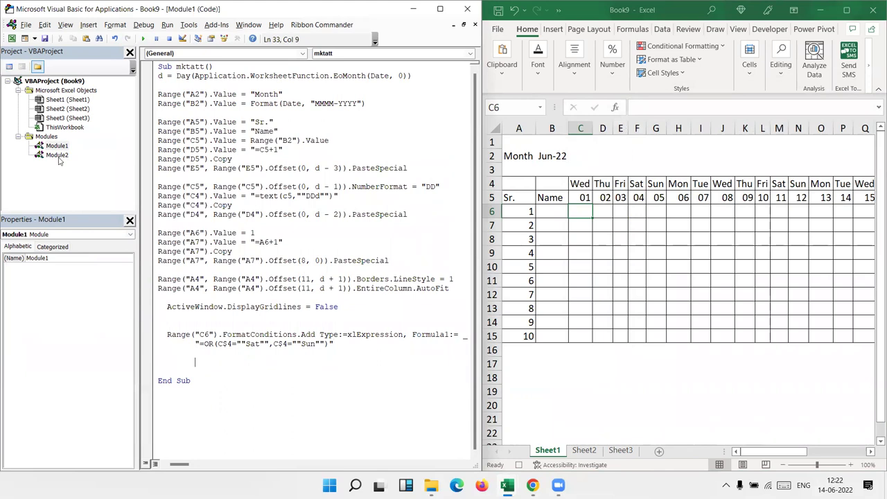
Review Macro2's recorded fill code and select its FormatConditions(1).Interior reference.
double_click(58, 155)
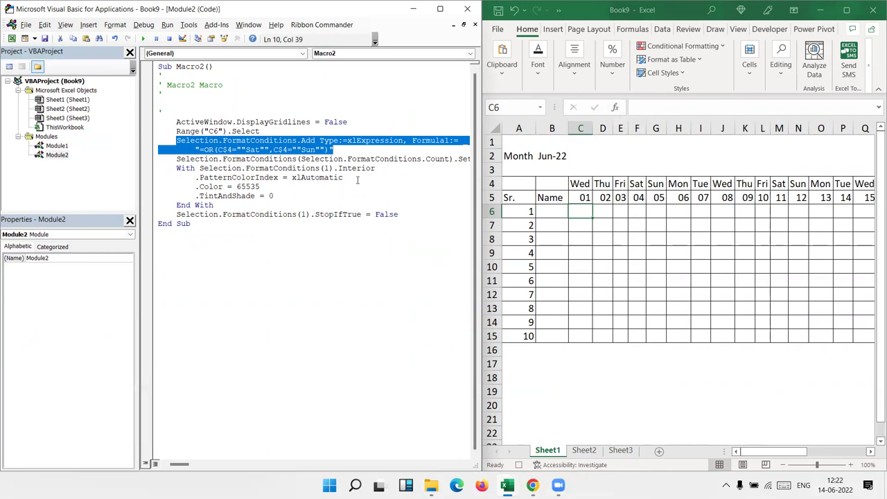
drag(238, 203, 171, 167)
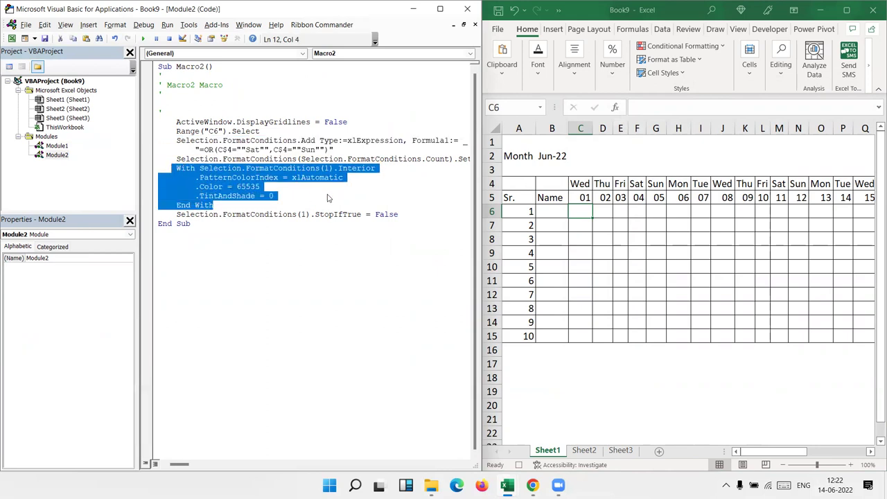
click(384, 169)
drag(375, 169, 246, 168)
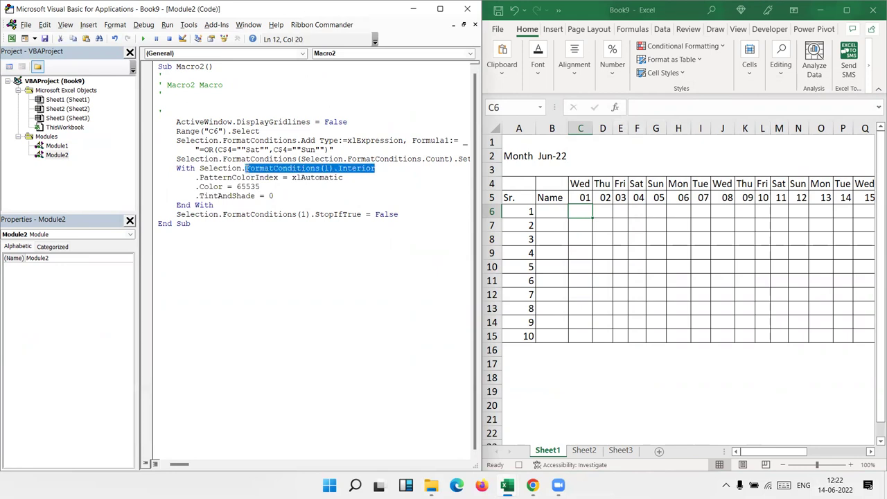
Add the line Range("C6").FormatConditions(1).Interior.colcor = vbgeet below the weekend rule.
double_click(56, 146)
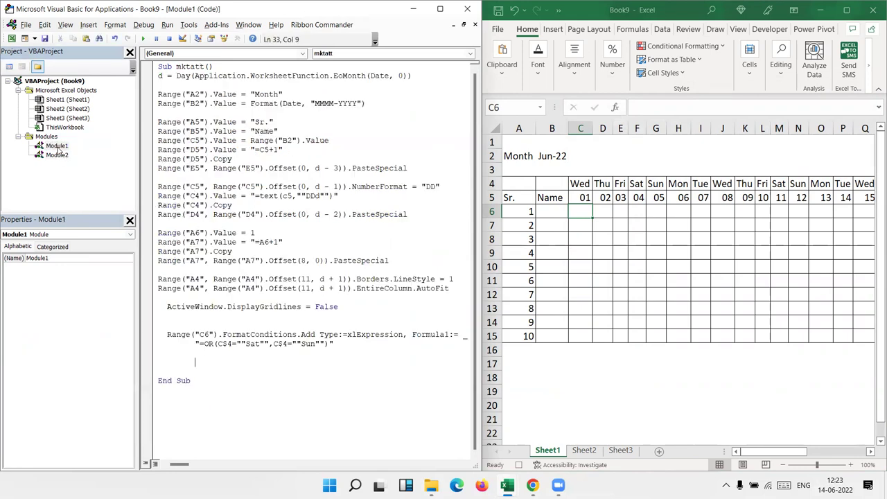
text(range("C)
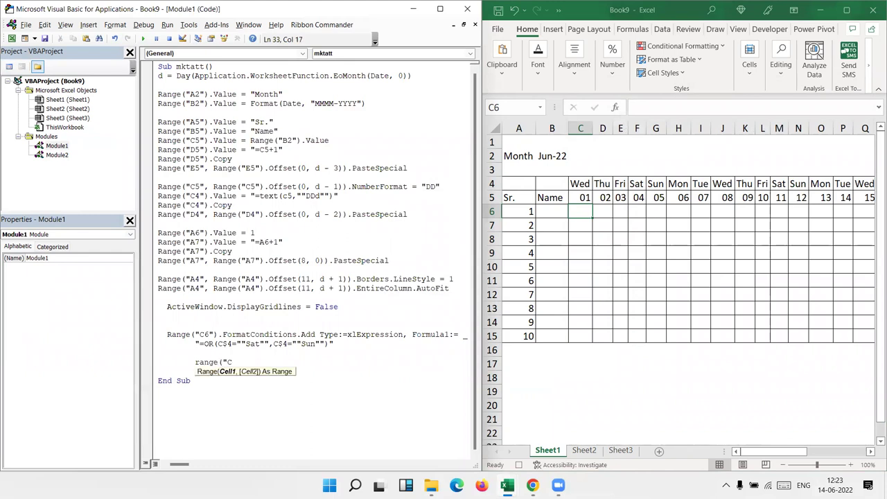
text(6)
text("))
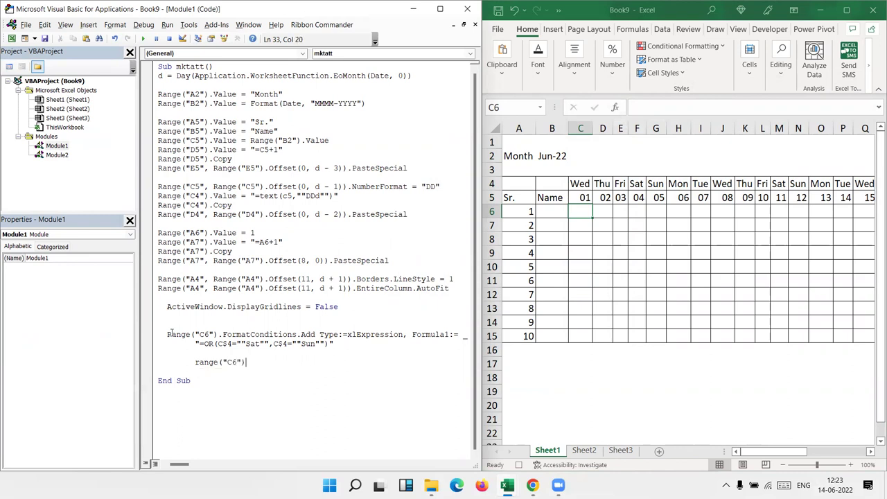
text(FormatConditions(1).Interior.colo)
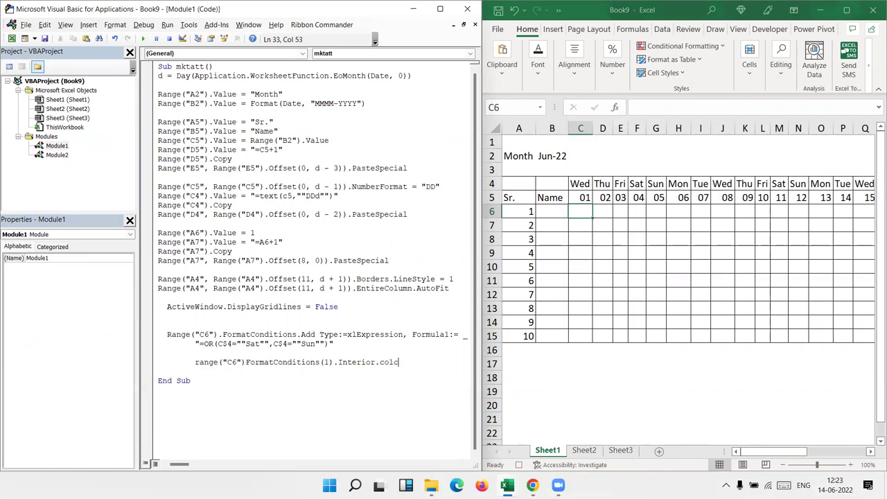
text(r)
text(r=vbred)
key(BackSpace)
key(BackSpace)
key(BackSpace)
text(geet)
key(Return)
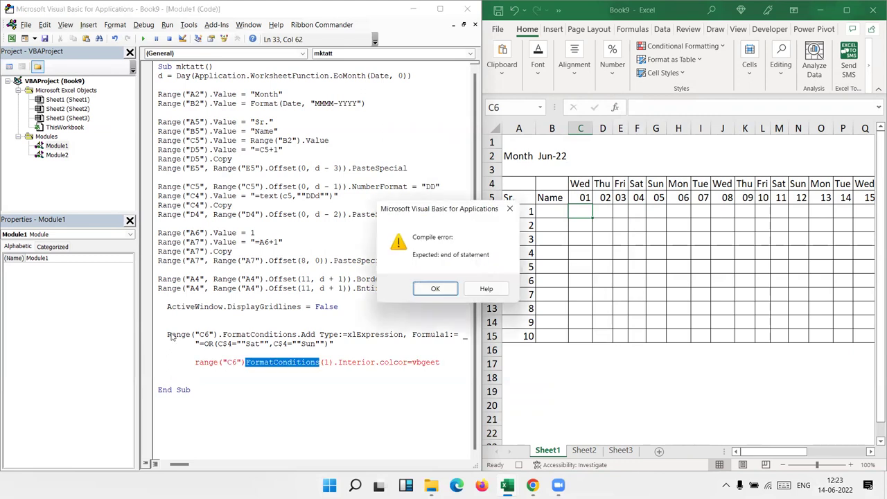
key(Return)
text(.)
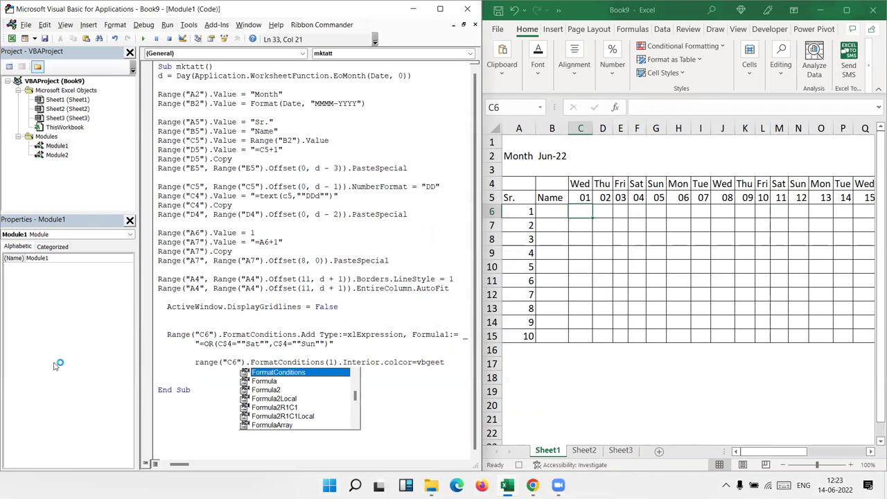
click(184, 381)
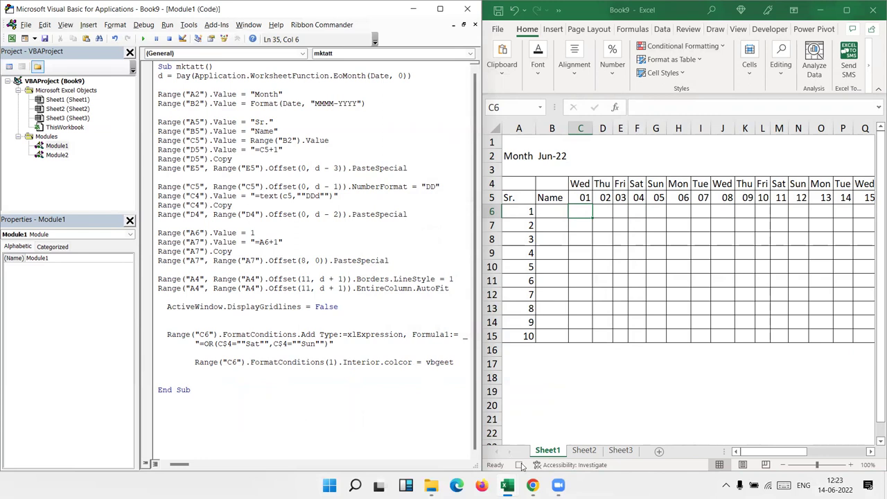
Change vbgeet to vbgeen and add a Range("C6").Copy line.
click(456, 363)
key(BackSpace)
text(n)
click(334, 386)
click(457, 362)
key(Return)
key(Return)
text(range))
key(BackSpace)
text(("C6")
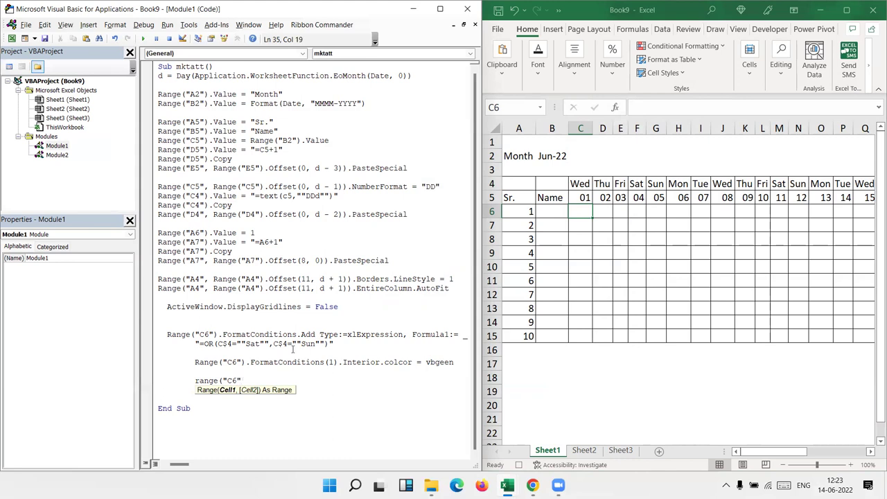
text().Copy)
key(Return)
key(Return)
Add range("C6",range("C6").Offset(9,d-1)).PasteSpecial xlPasteFormats.
text(range("C6)
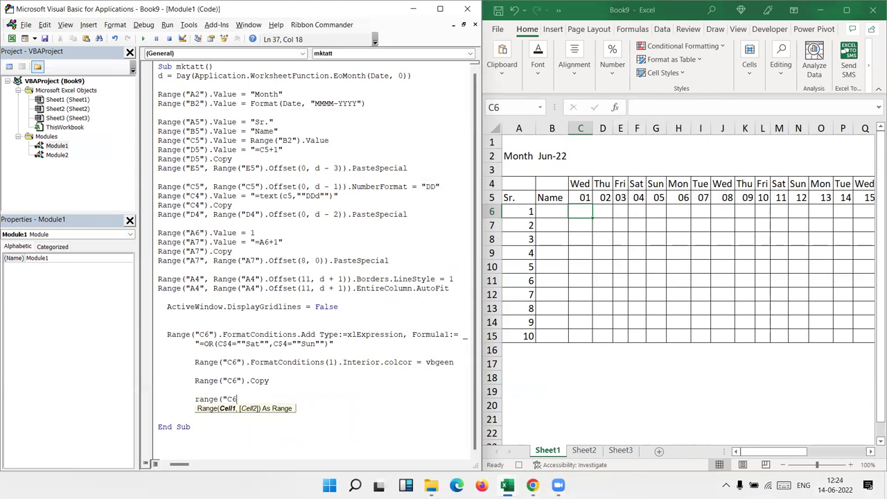
text(",range()
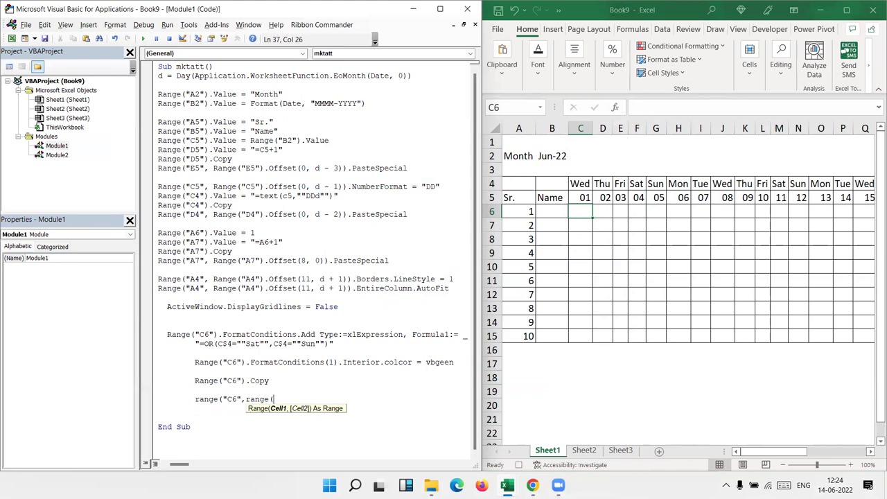
text("C6").)
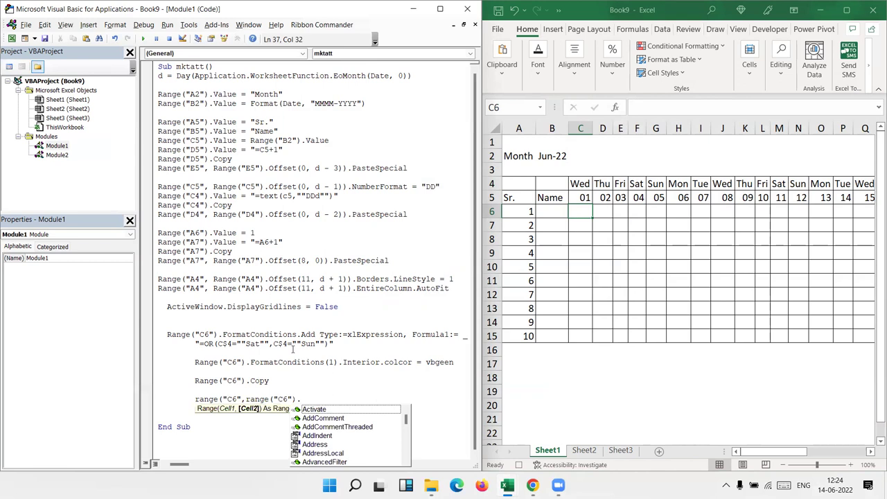
text(Offset)
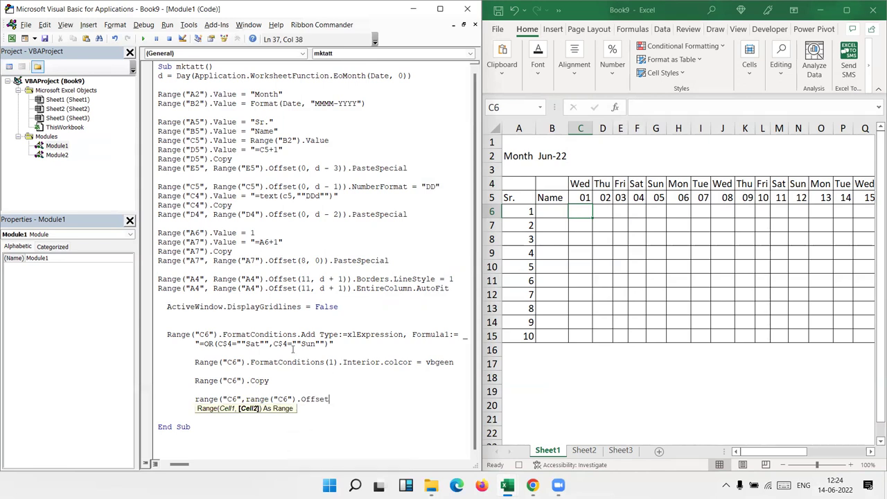
text(()
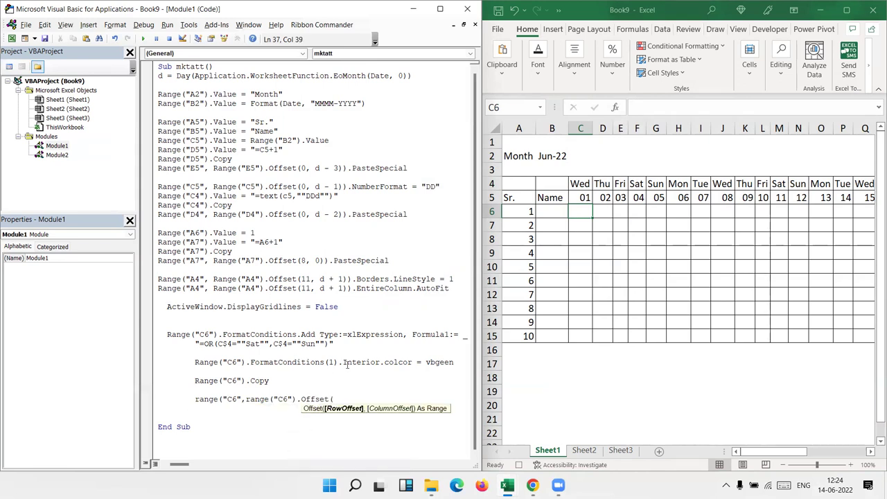
text(9)
text(,)
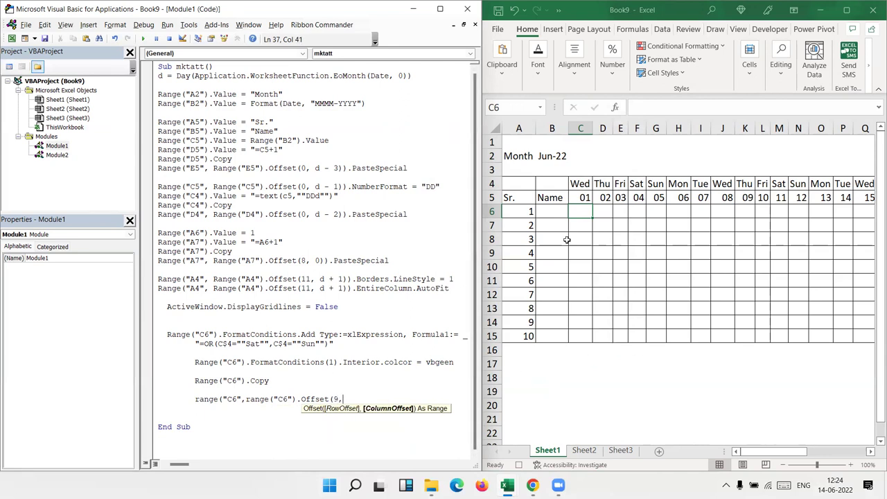
text(d-1)
text())
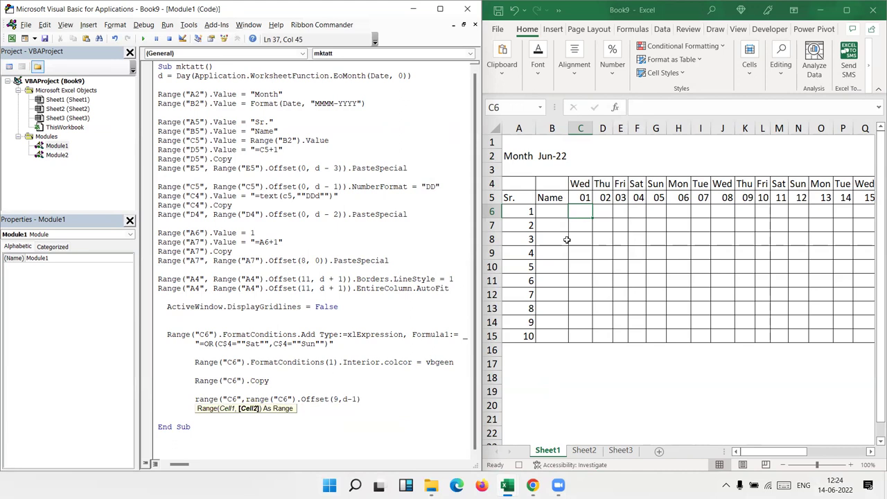
text().p)
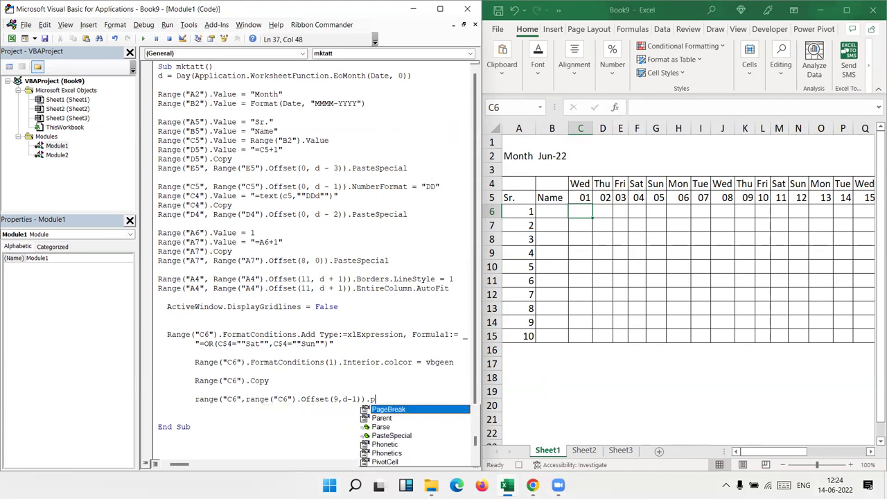
text(aste)
key(BackSpace)
key(BackSpace)
key(BackSpace)
key(BackSpace)
key(BackSpace)
key(BackSpace)
text(.p)
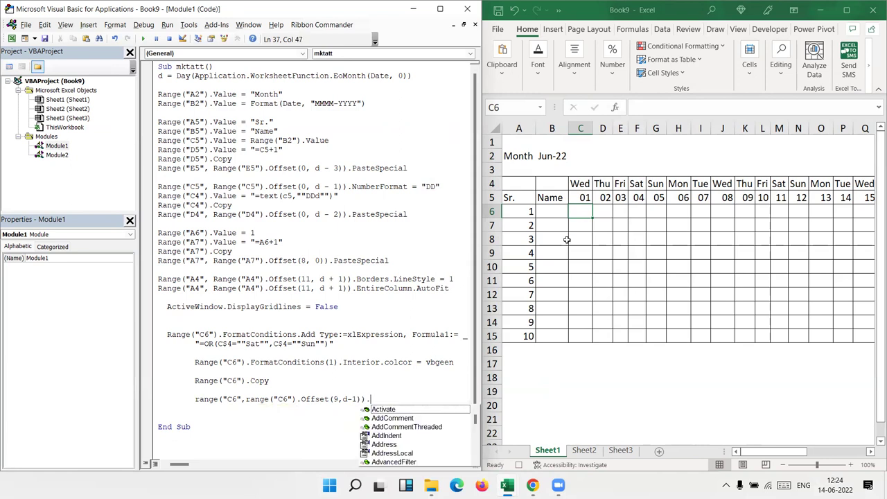
key(Down)
key(Down)
key(Down)
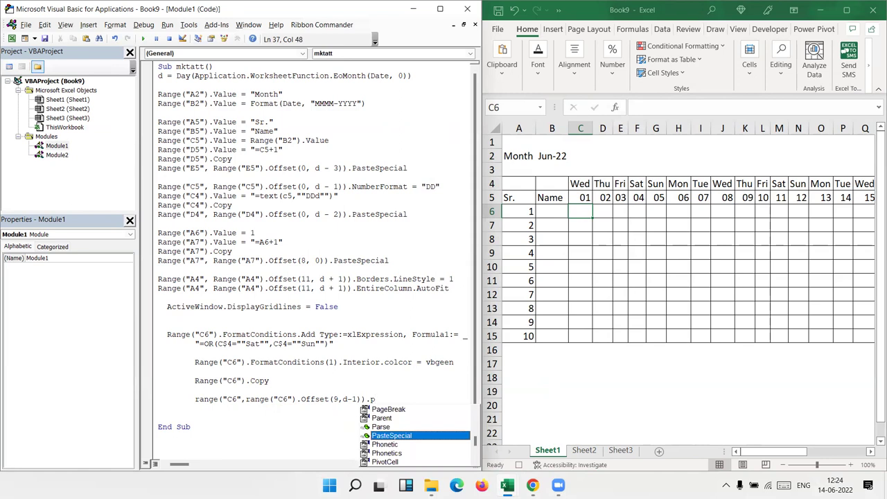
key(Tab)
key(space)
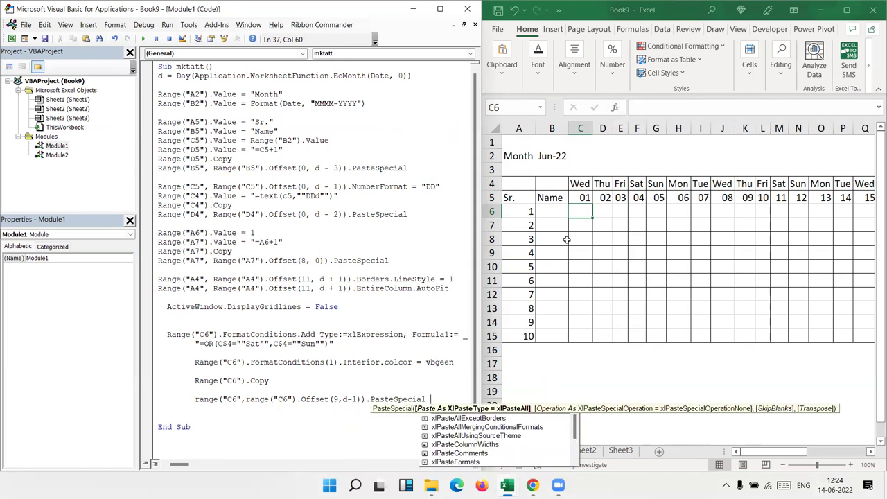
key(Down)
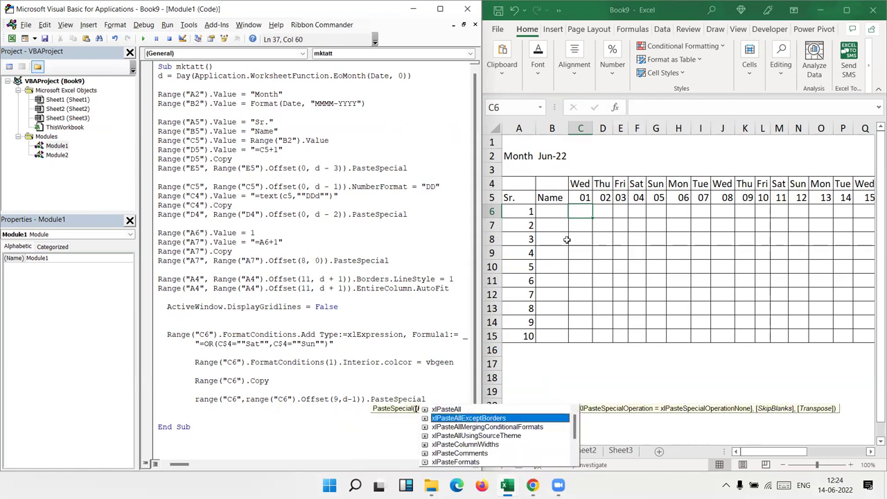
key(Down)
key(Down)
key(Down)
key(Down)
key(Down)
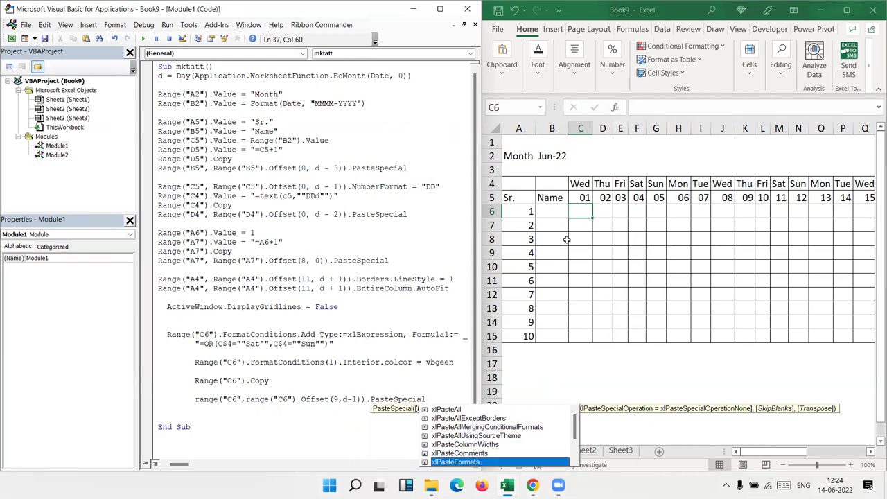
key(Down)
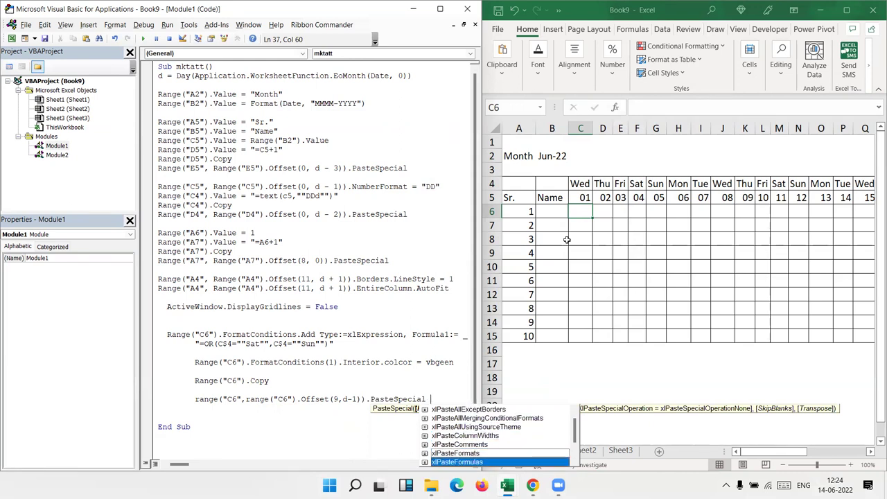
key(Up)
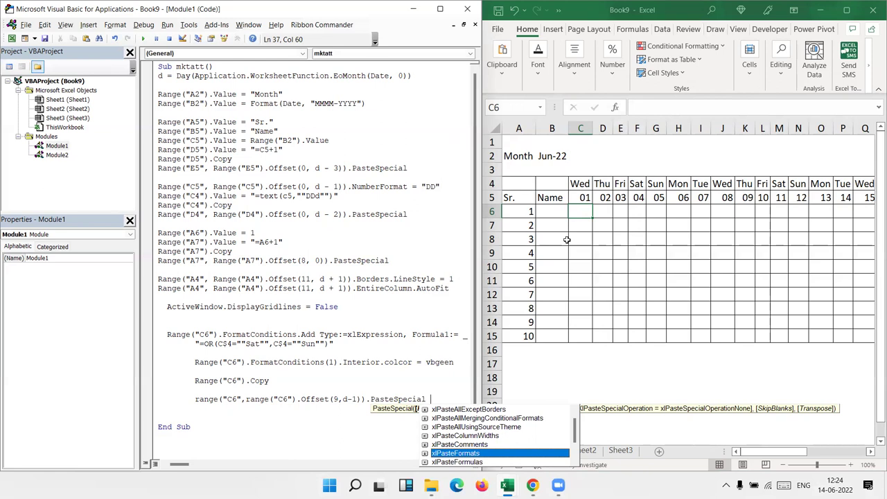
key(Tab)
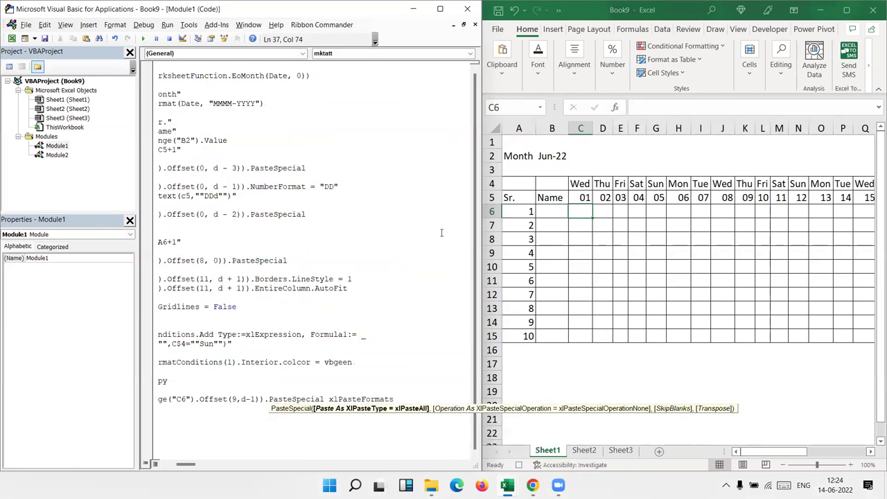
Run the macro and debug run-time error 438.
click(267, 250)
click(257, 197)
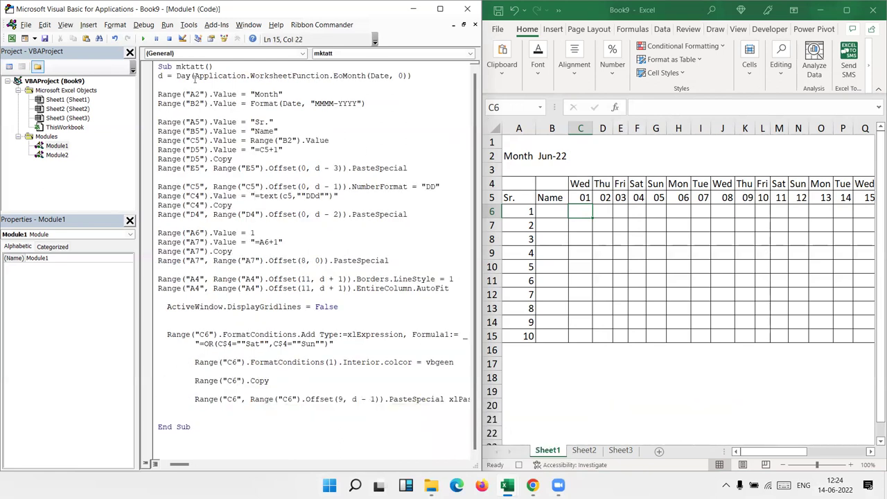
click(144, 40)
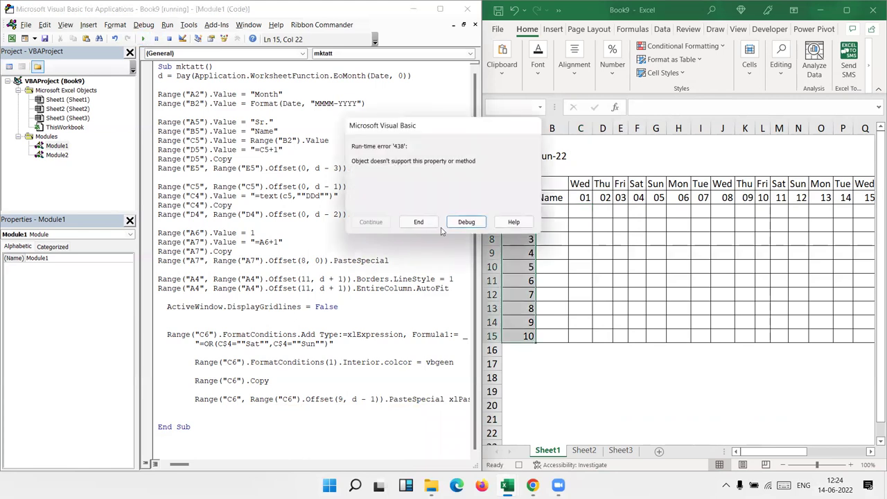
click(467, 222)
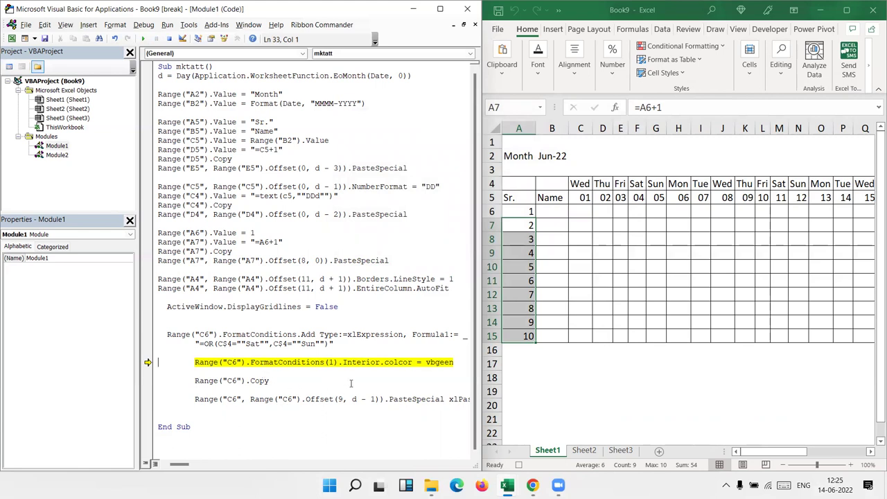
Correct colcor to Color and set the paste range's row offset to 9.
click(399, 362)
key(Delete)
click(420, 380)
double_click(340, 399)
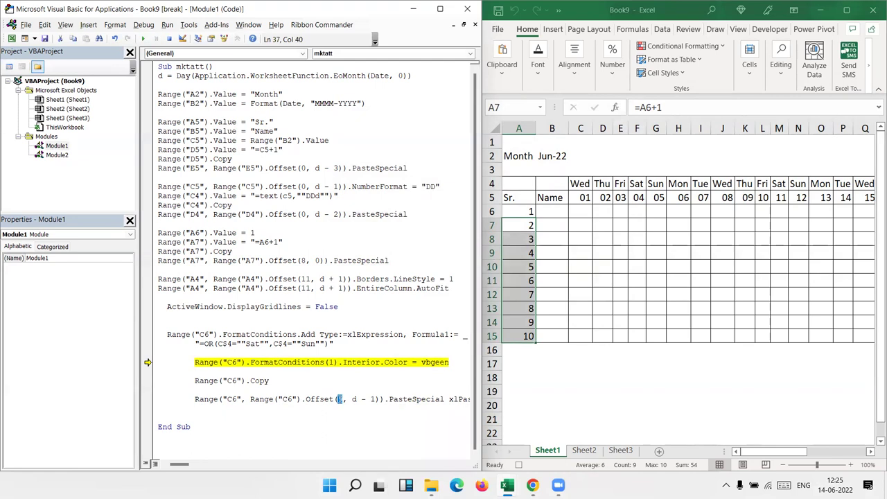
text(9)
click(324, 371)
drag(576, 323, 576, 336)
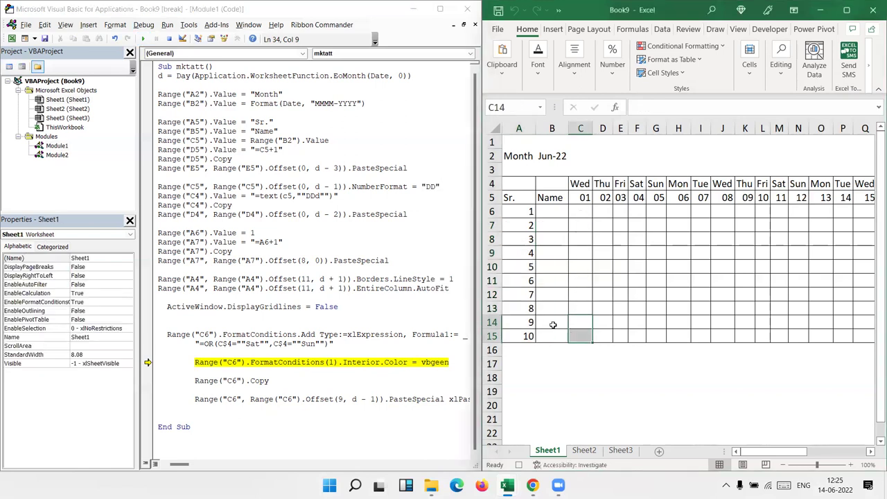
click(239, 361)
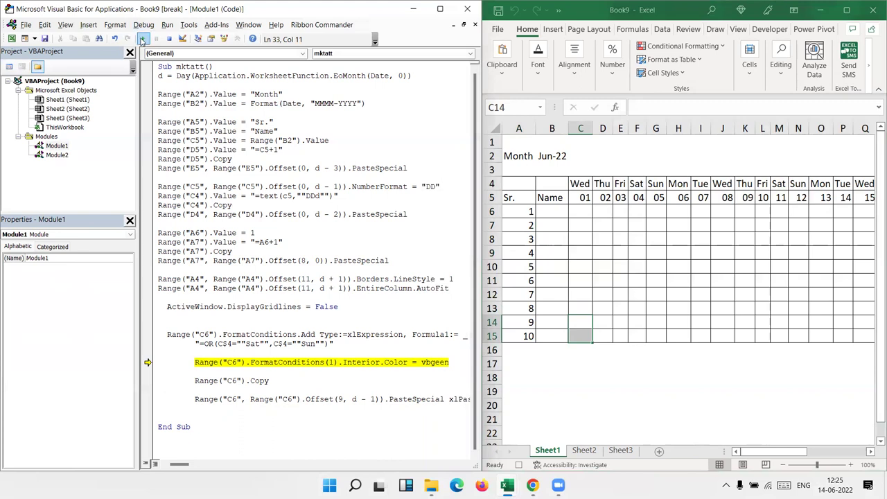
Change vbgeen to vbGreen and run the macro again.
click(143, 39)
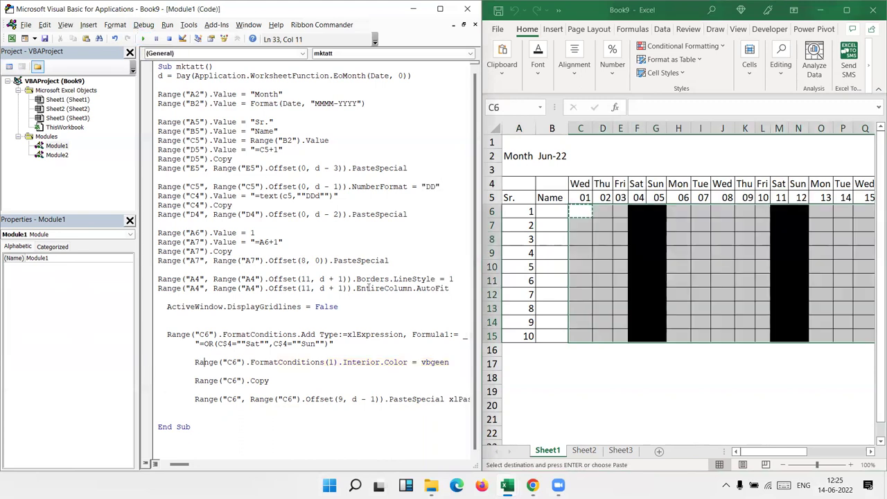
drag(368, 297, 359, 301)
click(391, 392)
click(435, 362)
text(r)
key(Up)
key(Up)
key(Up)
key(Home)
click(143, 39)
Check the green Saturday column on the worksheet and maximize the Excel window.
click(248, 253)
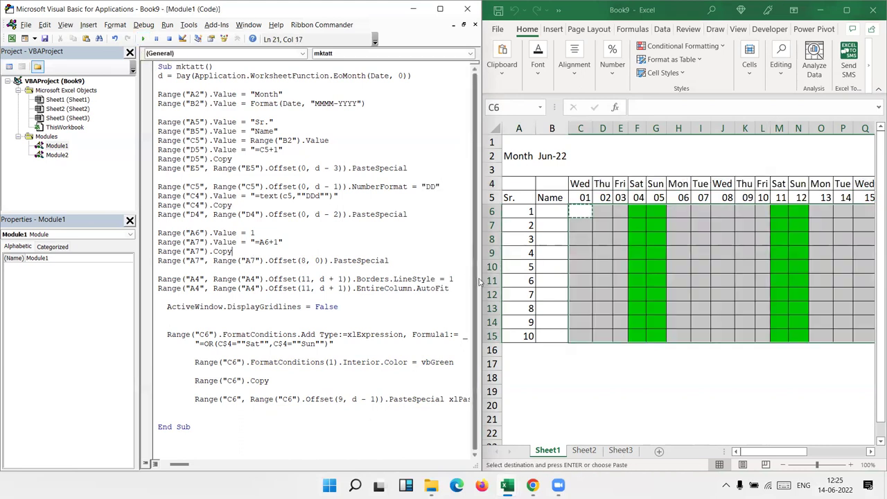
click(637, 239)
click(642, 191)
click(641, 230)
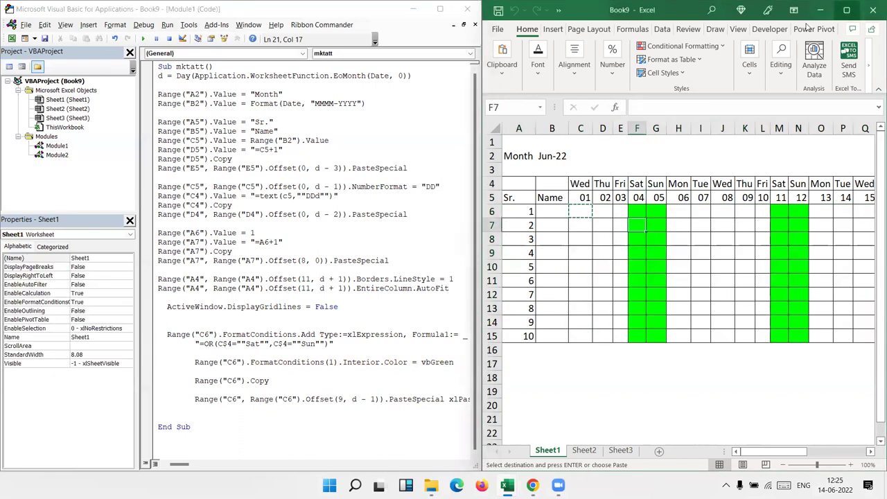
click(847, 10)
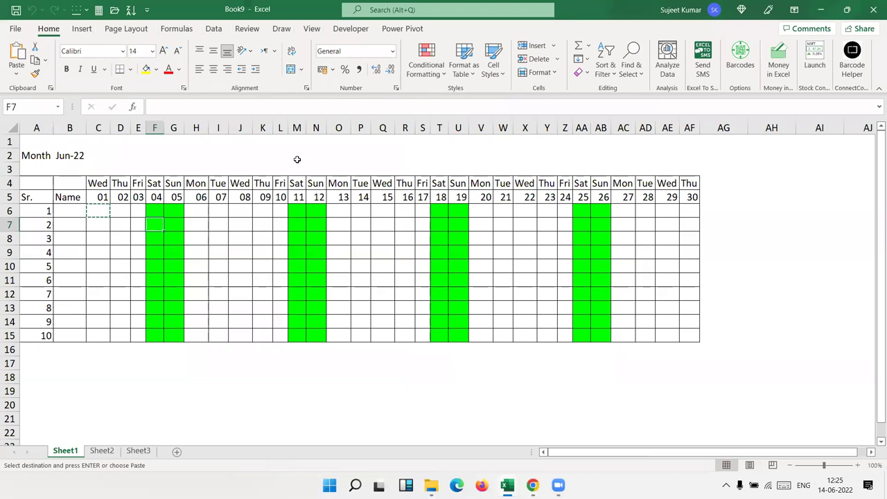
Switch to the empty Sheet2, visit the VBA editor and stop the macro recording.
click(101, 451)
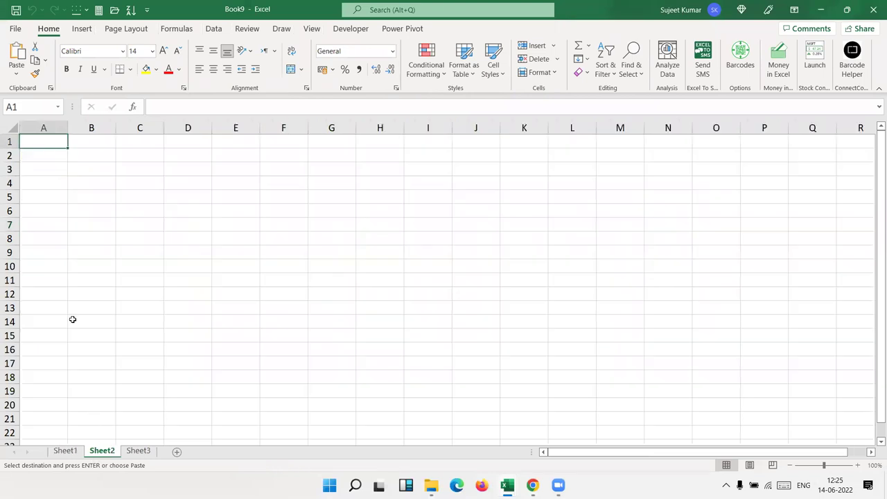
click(347, 31)
click(16, 65)
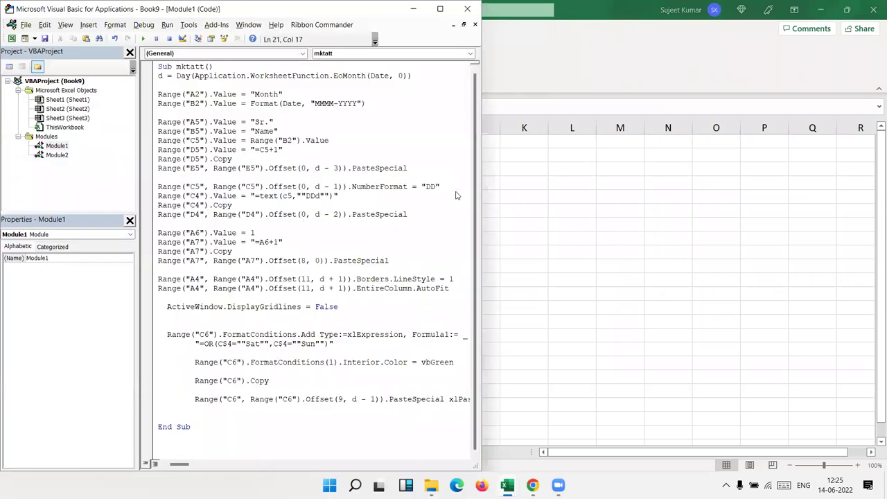
click(620, 183)
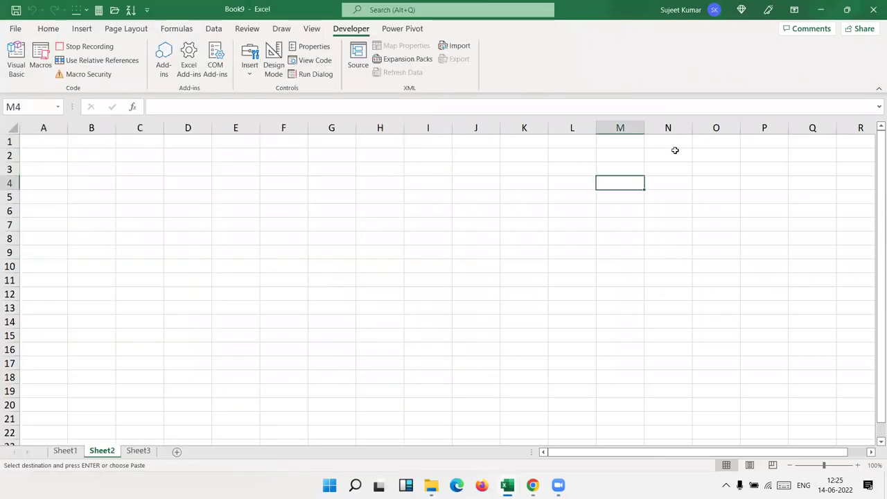
click(69, 49)
Run the mktatt macro to build the Jun-22 attendance grid on Sheet2.
click(40, 59)
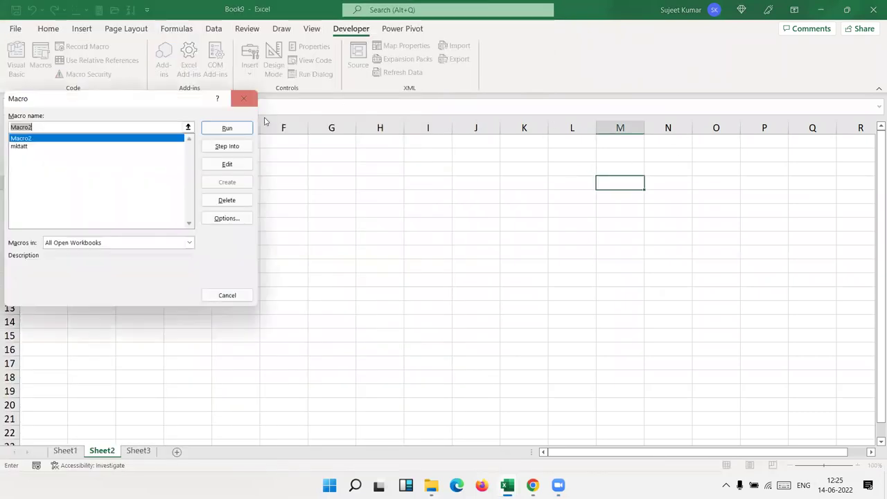
click(31, 147)
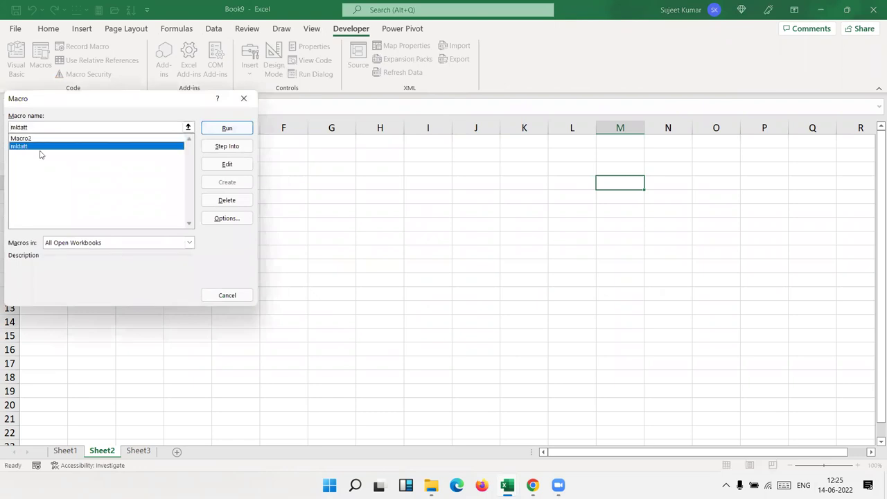
click(217, 129)
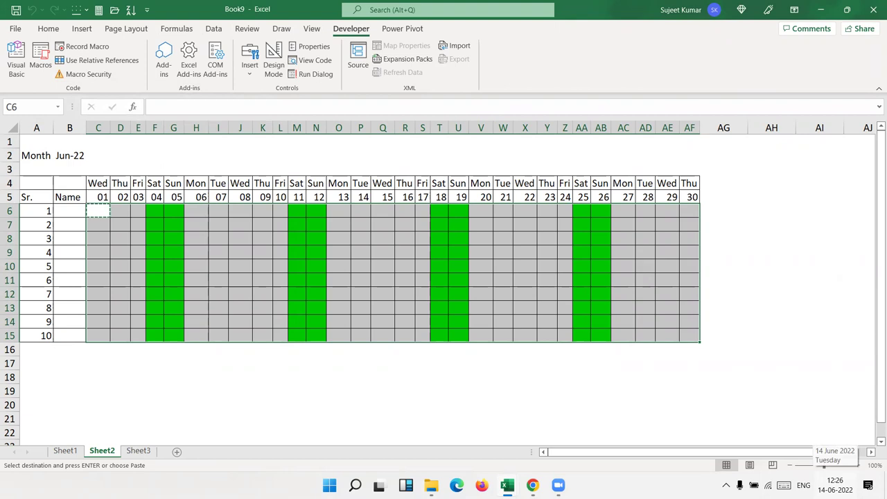
Try 1/7 (Jul-22) in B2 and check C5's date, undo it, then open the VBA editor.
click(80, 154)
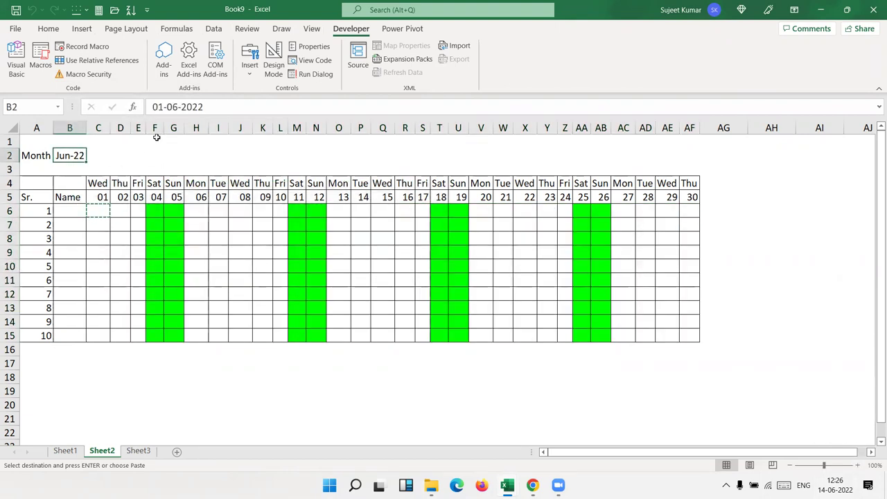
text(1/7)
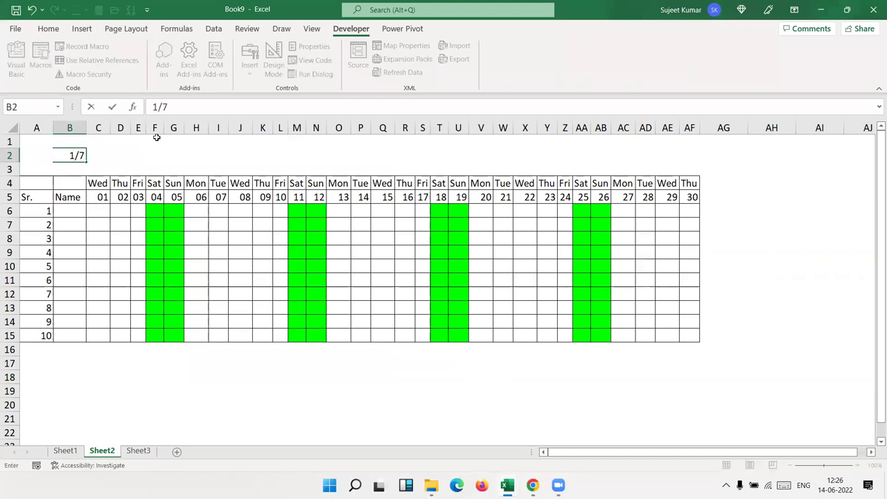
key(Return)
key(Up)
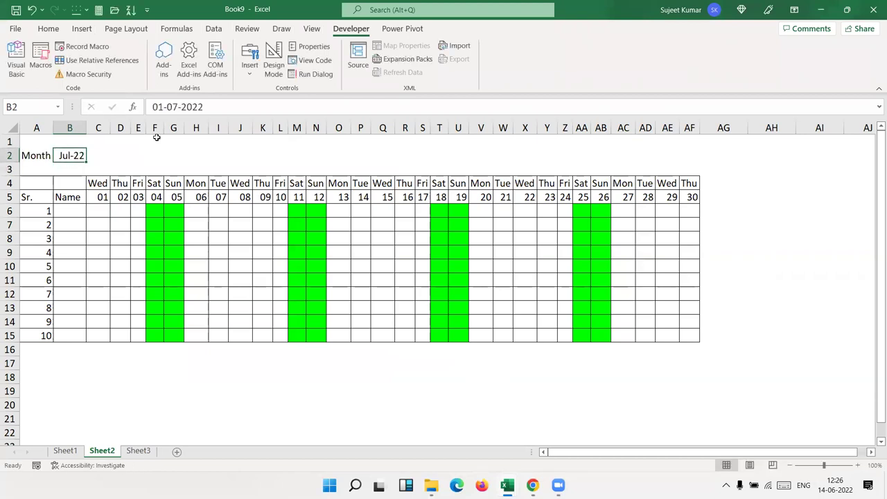
click(102, 197)
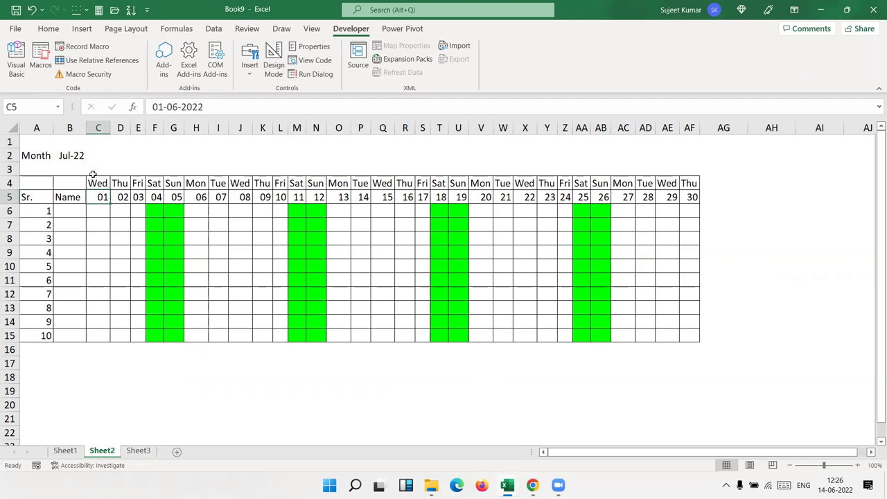
key(ctrl+z)
key(alt+F11)
key(alt+F11)
key(alt+F11)
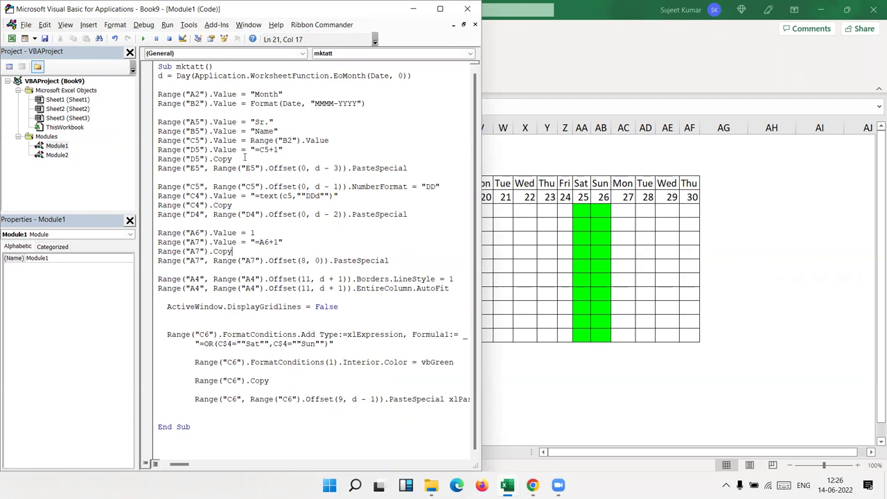
Replace Range("B2").Value on the C5 line with the formula "=B2" and return to Excel.
double_click(265, 141)
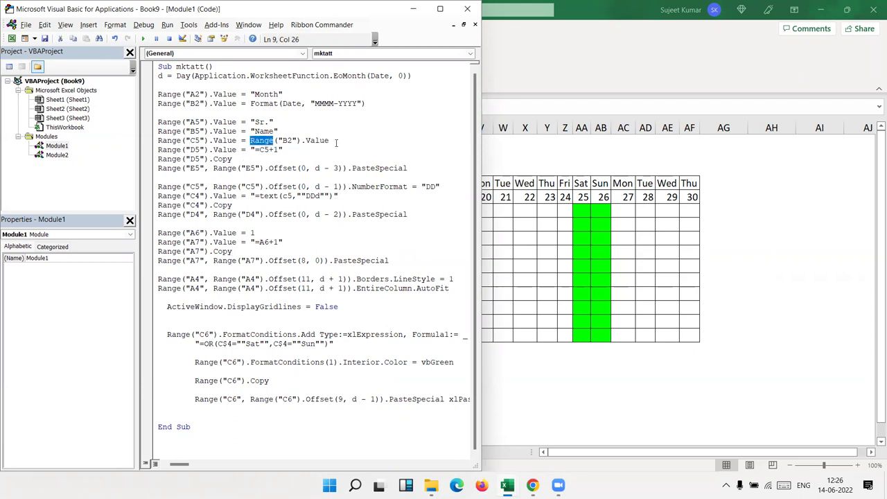
mouse_move(328, 141)
mouse_down()
mouse_move(266, 131)
mouse_move(251, 142)
mouse_up()
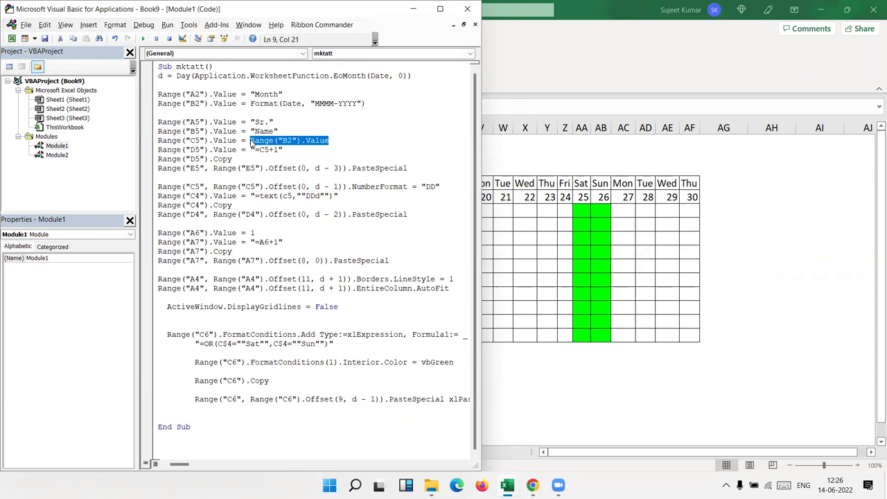
text(")
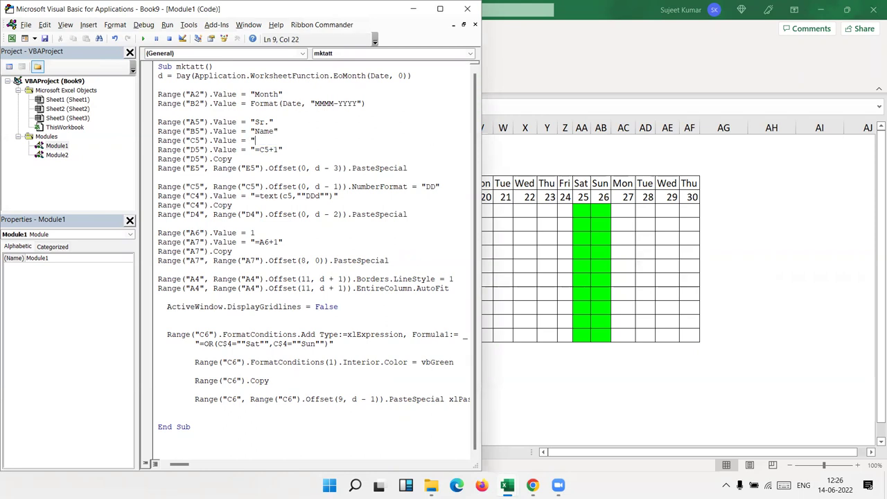
text(=B2")
click(525, 252)
Rerun the mktatt macro on Sheet2 and cancel the pending copy of C6.
click(40, 55)
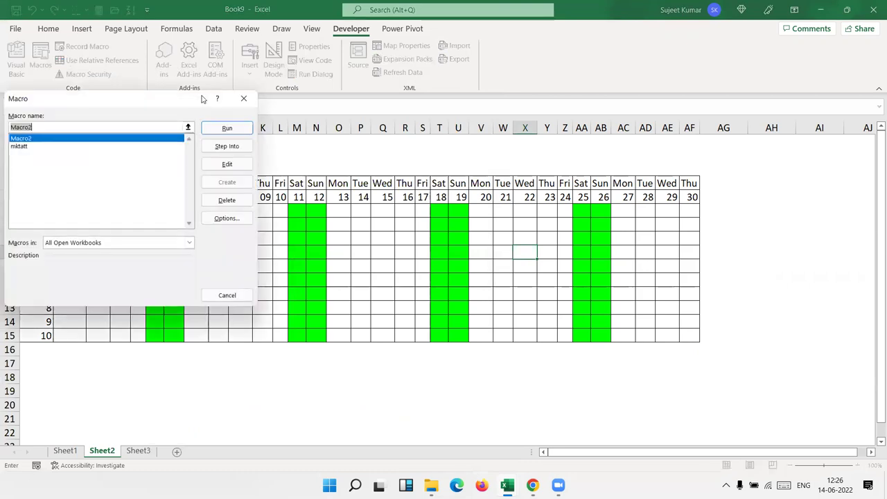
click(225, 128)
key(Escape)
Set B2 to Jul-22 (1/7), check row 5's dates past the 30th, then go to Sheet1.
click(79, 156)
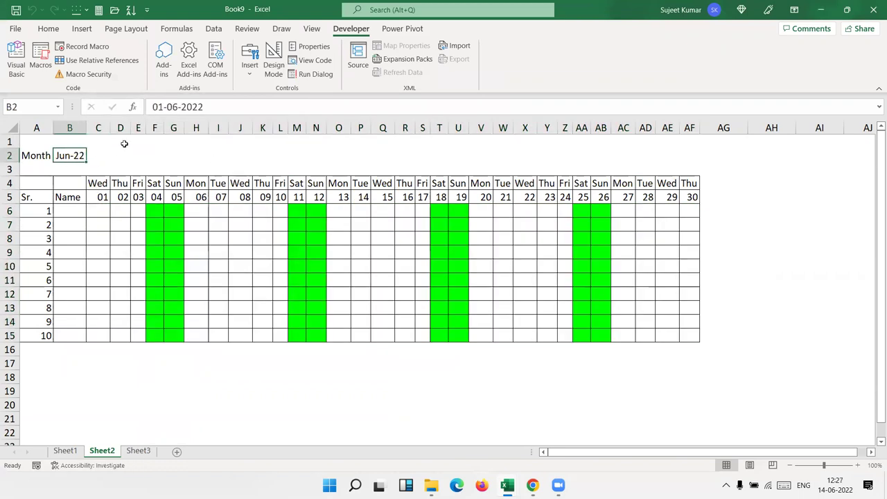
text(1/7)
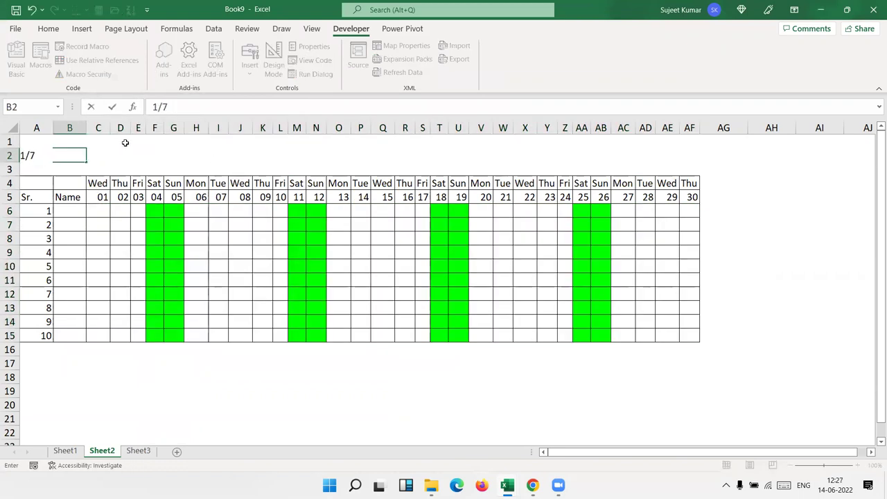
key(Return)
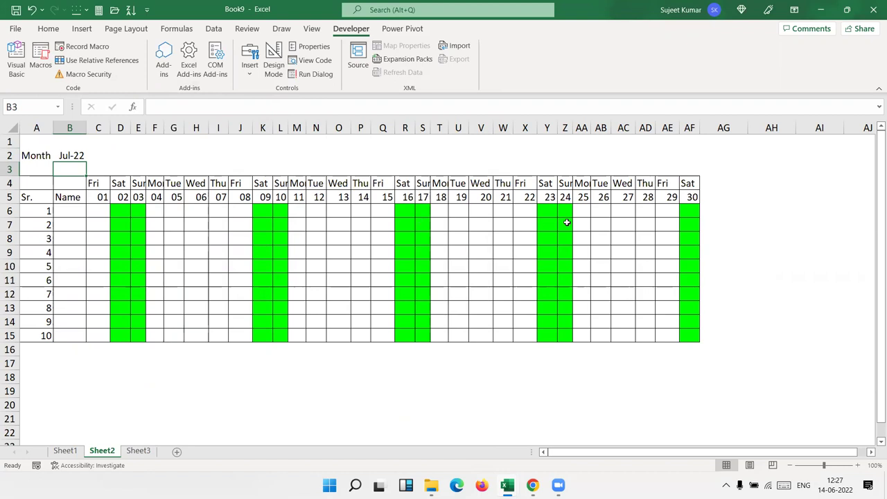
drag(691, 198, 756, 198)
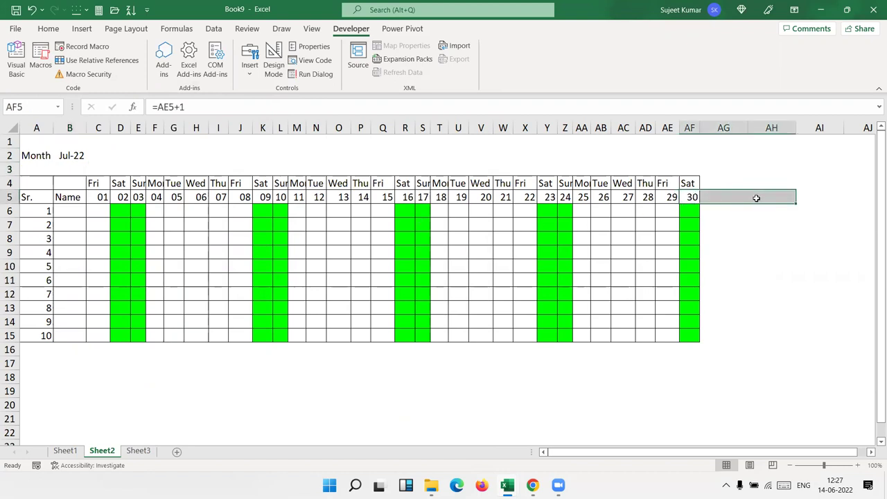
click(342, 208)
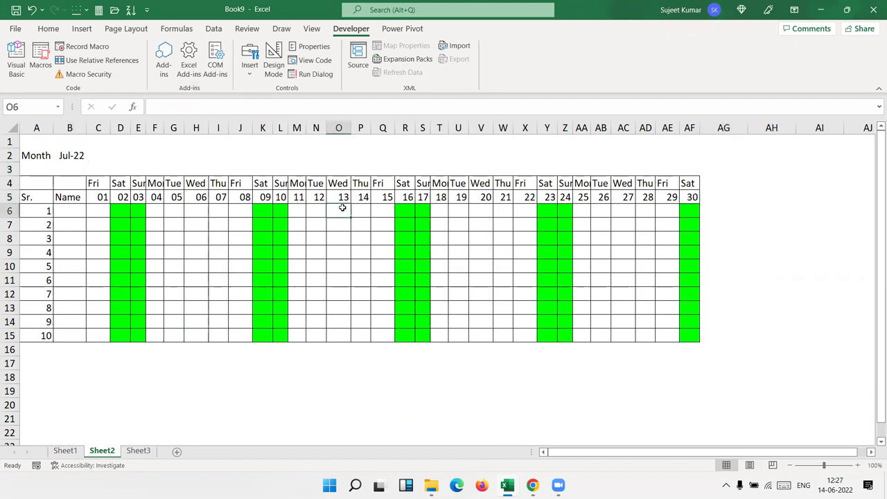
click(69, 169)
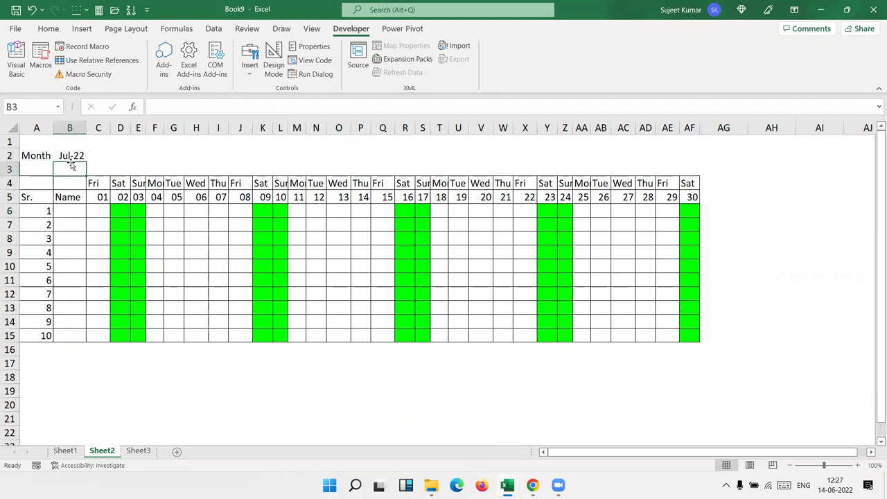
click(136, 442)
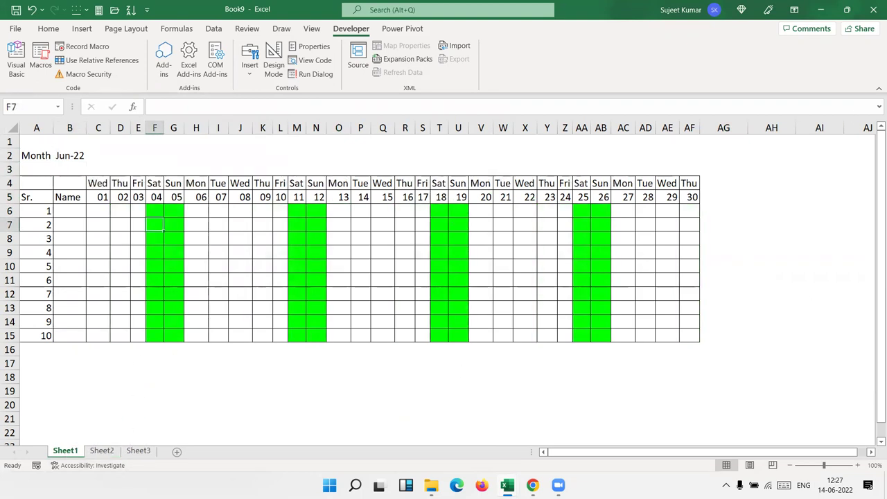
Bring the VBA code editor forward and maximize it to full screen.
mouse_move(506, 485)
click(546, 463)
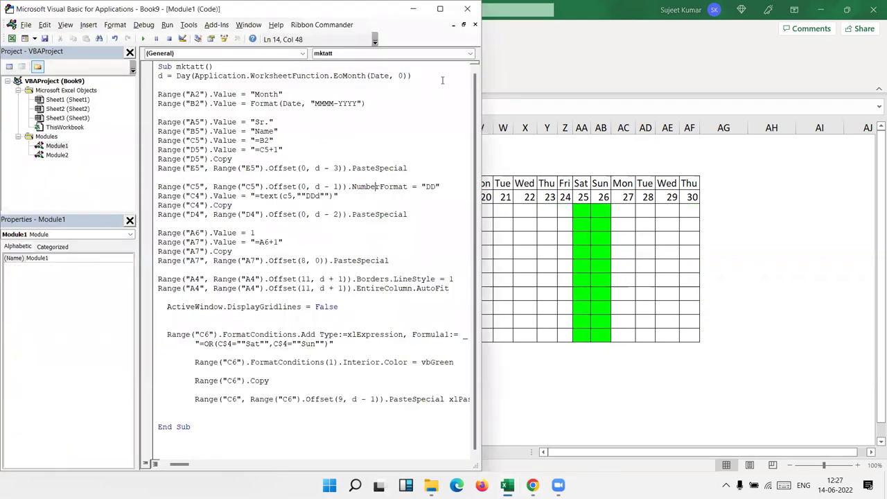
click(439, 9)
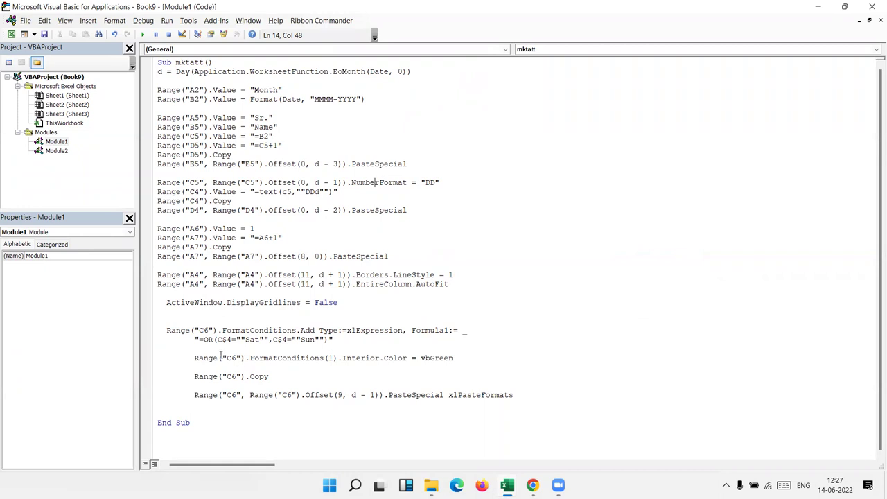
double_click(297, 100)
Select and copy the entire mktatt macro code.
click(251, 249)
key(ctrl+a)
key(ctrl+c)
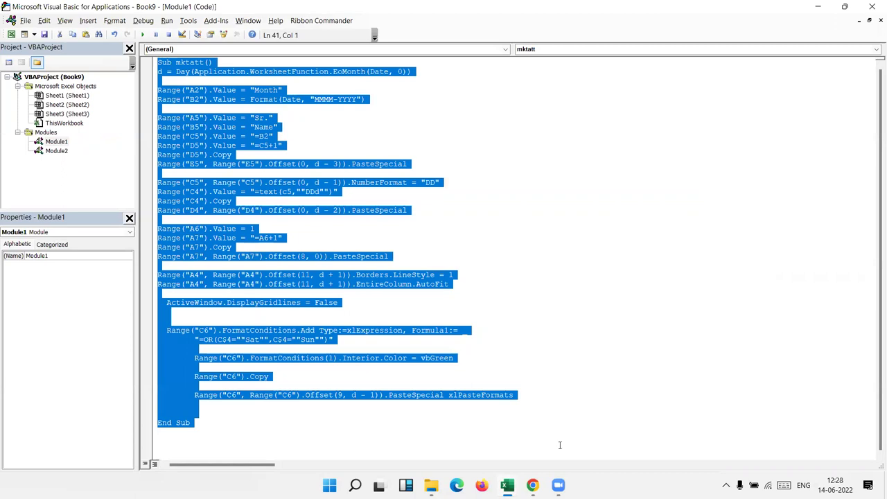